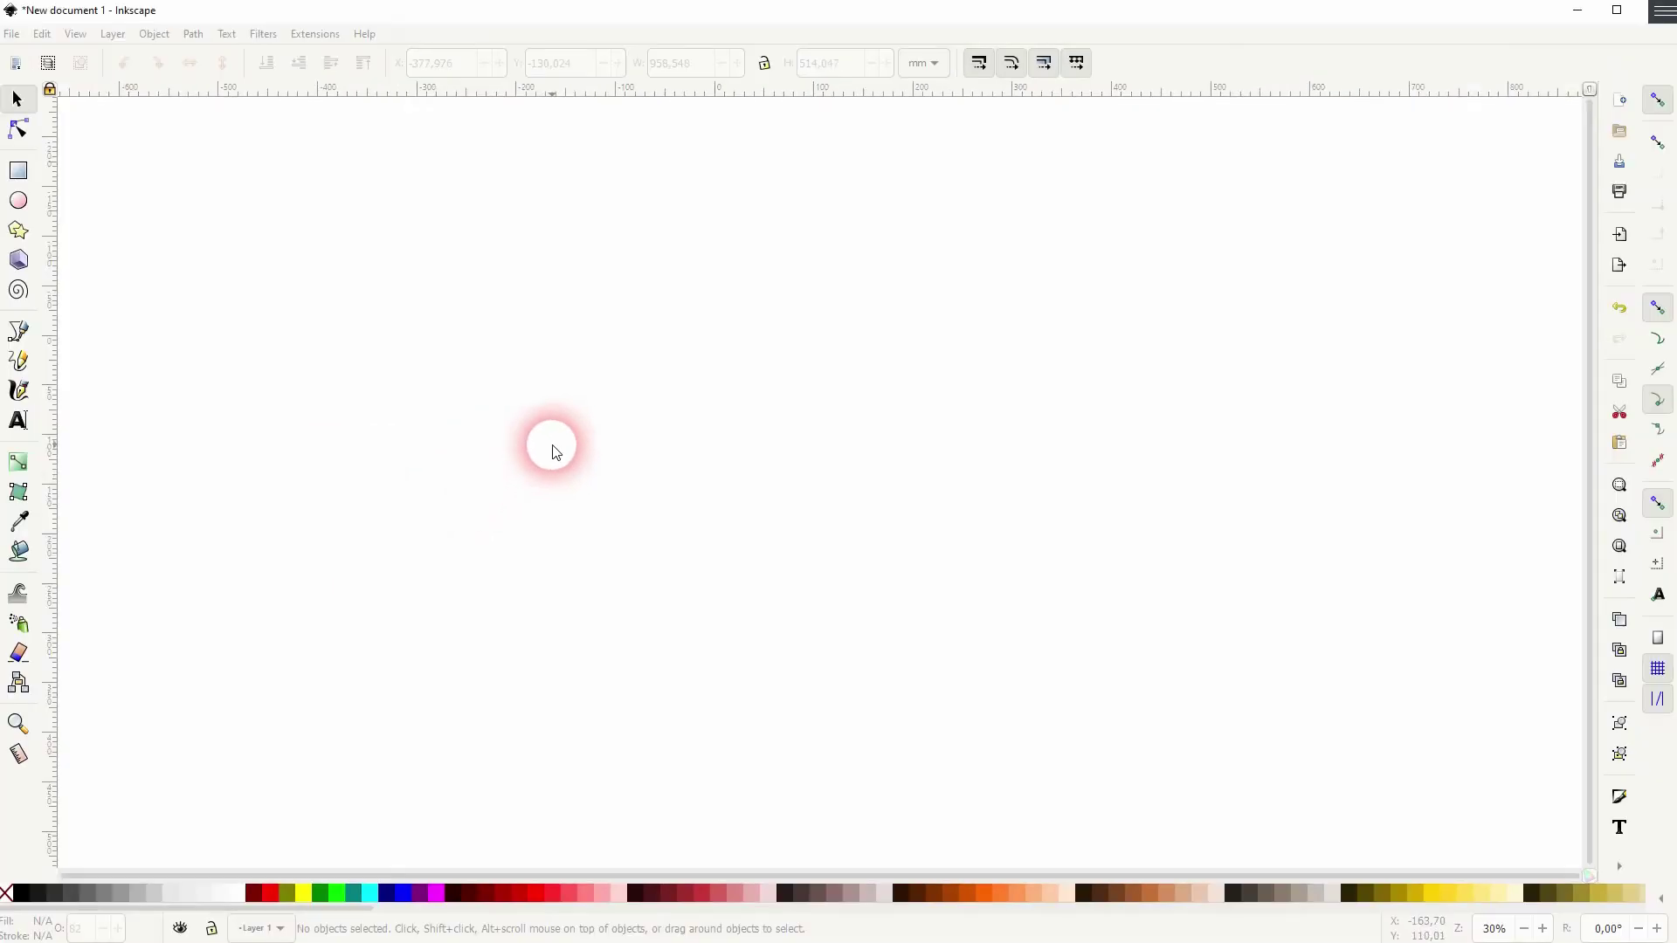
Step: Draw a large rectangle across most of the page and fill it yellow #FFCC00
{"action": "left_click", "coordinate": [17, 172]}
{"action": "left_click_drag", "start_coordinate": [202, 194], "coordinate": [1457, 731]}
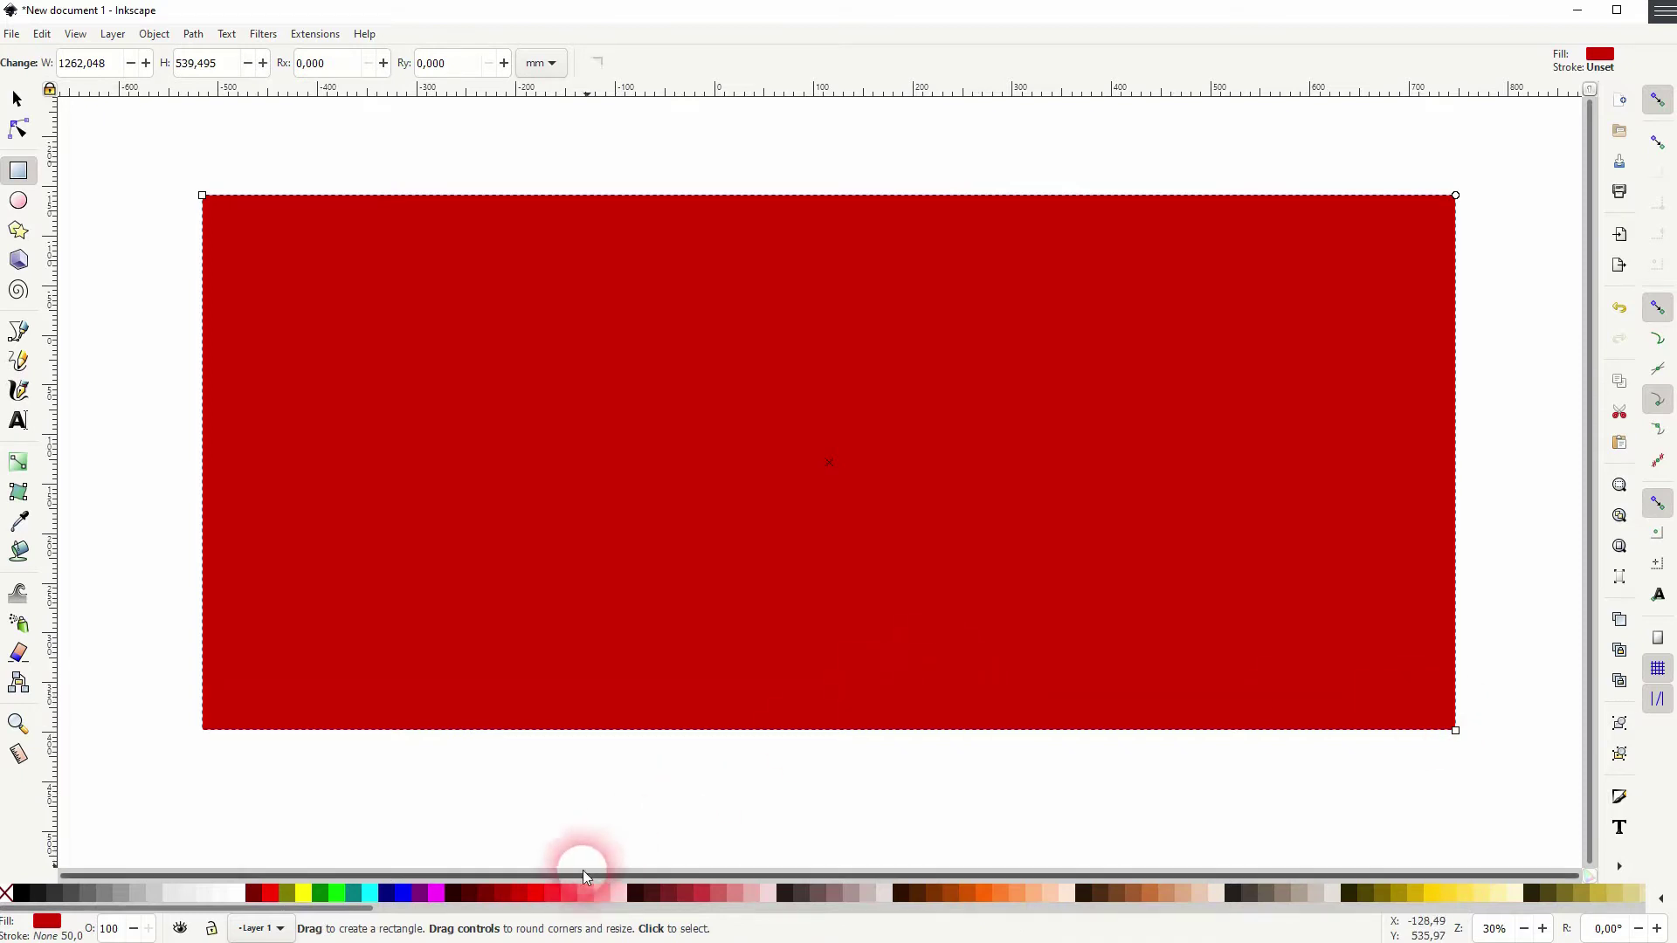
{"action": "left_click", "coordinate": [1430, 896]}
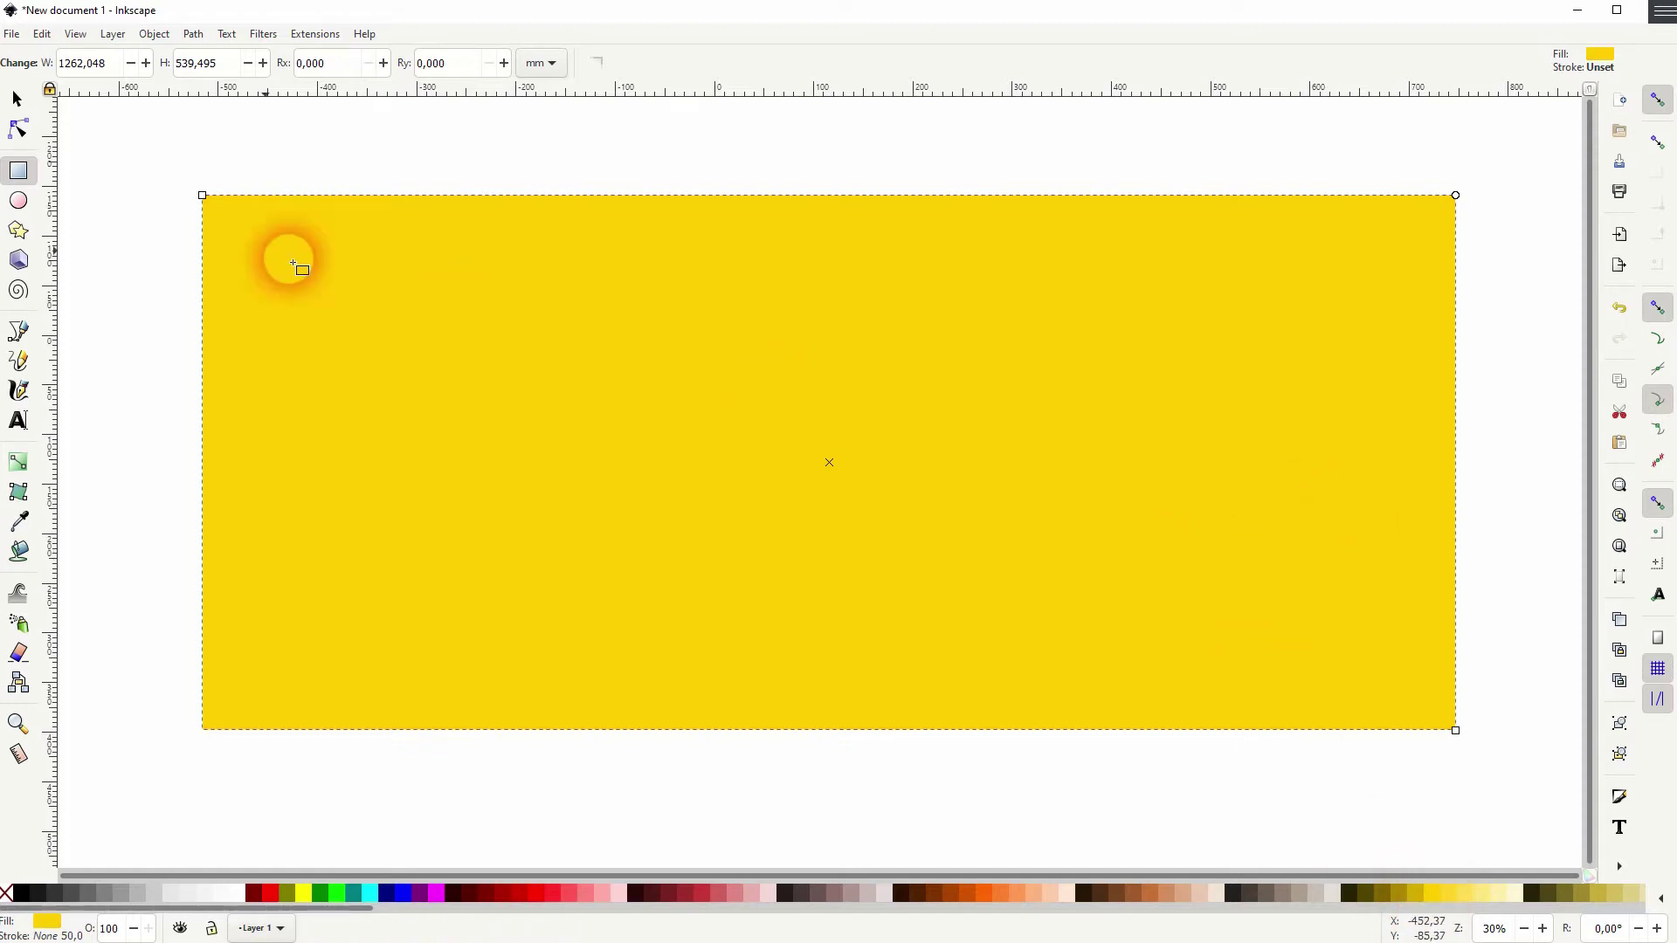
Step: Deselect the rectangle and type LETTERPRESS as text on the yellow panel
{"action": "left_click", "coordinate": [17, 102]}
{"action": "left_click", "coordinate": [90, 286]}
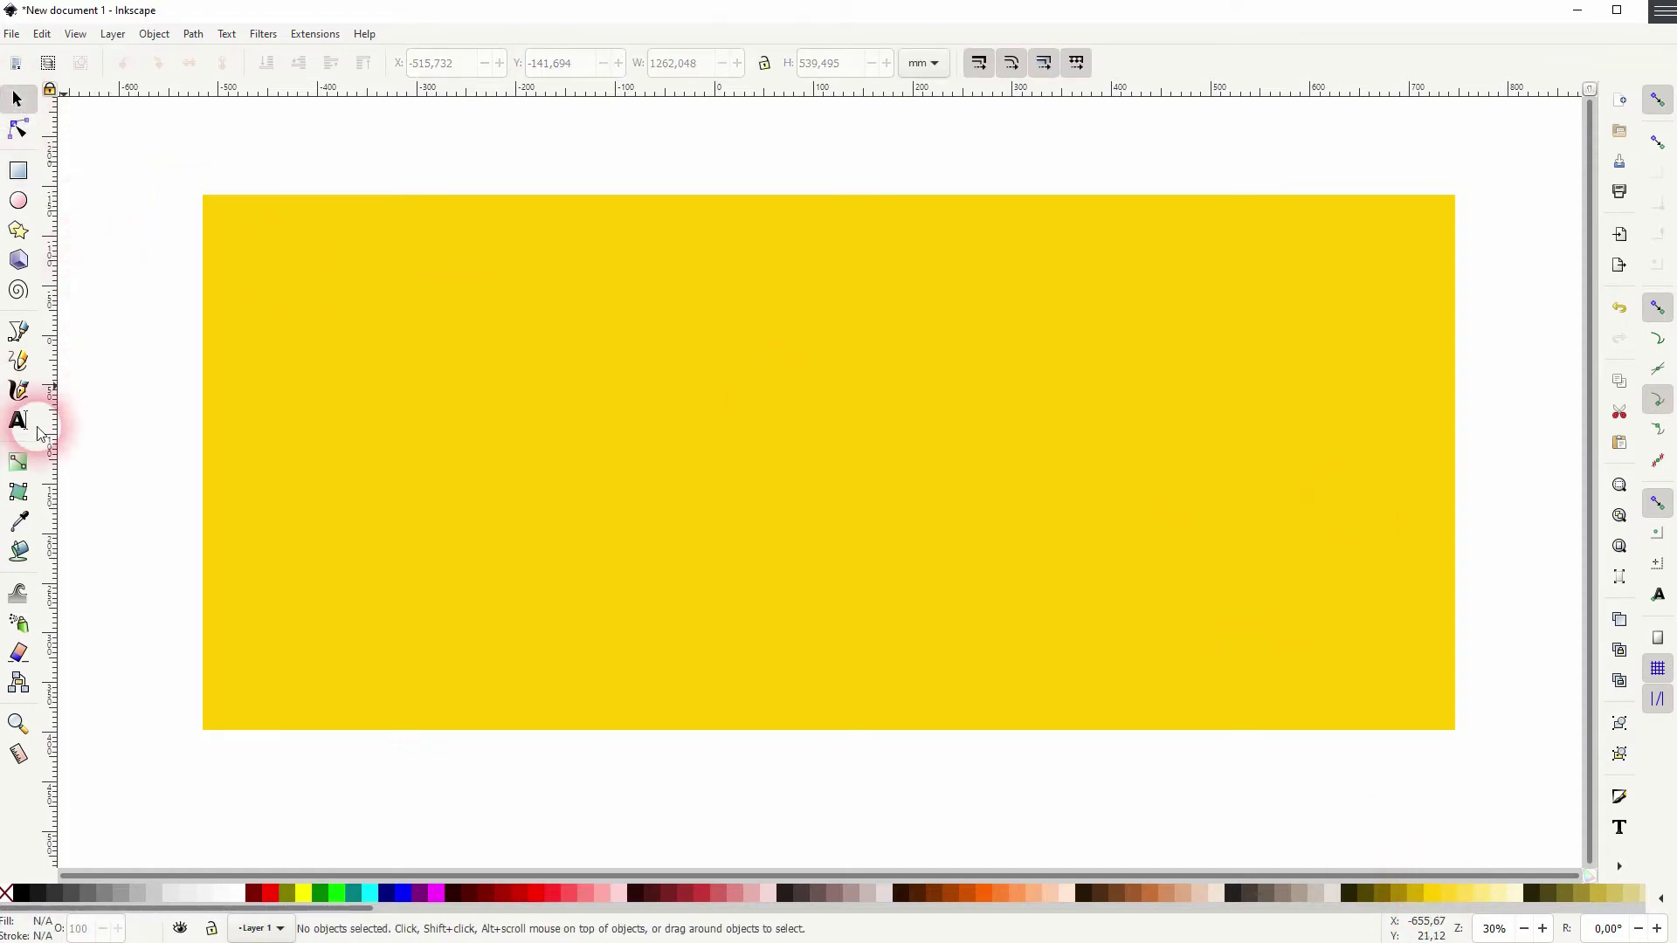
{"action": "left_click", "coordinate": [17, 421]}
{"action": "left_click", "coordinate": [514, 458]}
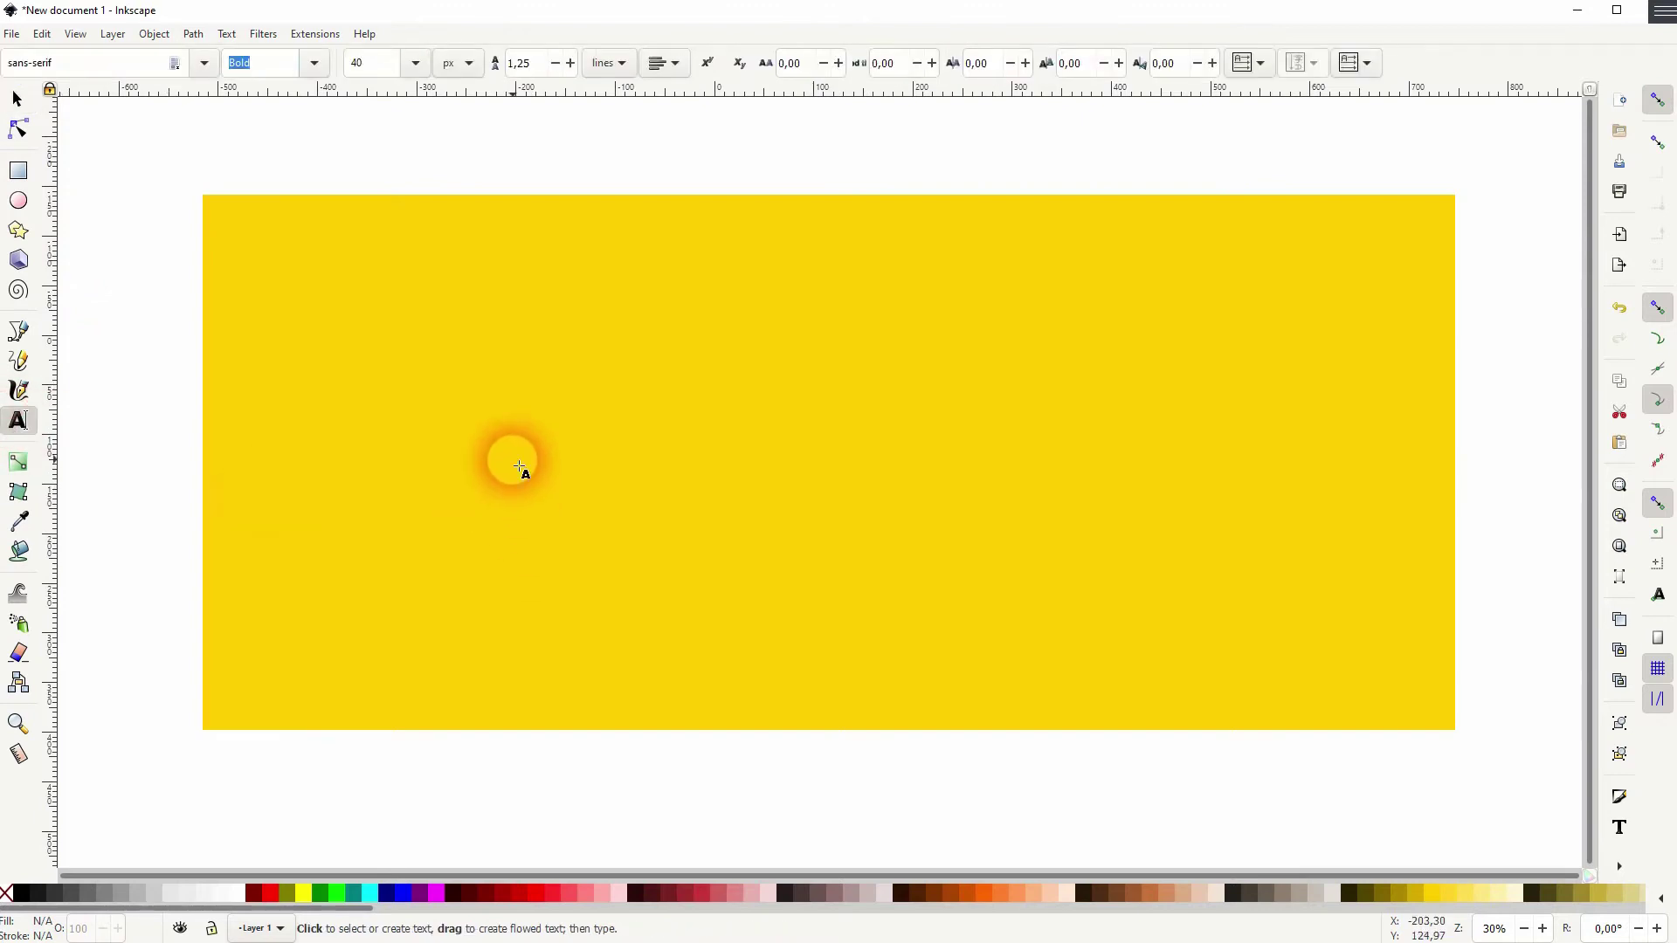
Step: Enlarge, move and stretch LETTERPRESS to span the middle of the panel
{"action": "left_click", "coordinate": [17, 101]}
{"action": "left_click_drag", "start_coordinate": [600, 468], "coordinate": [1422, 632]}
{"action": "left_click_drag", "start_coordinate": [1138, 506], "coordinate": [853, 449]}
{"action": "left_click_drag", "start_coordinate": [1138, 447], "coordinate": [1442, 452]}
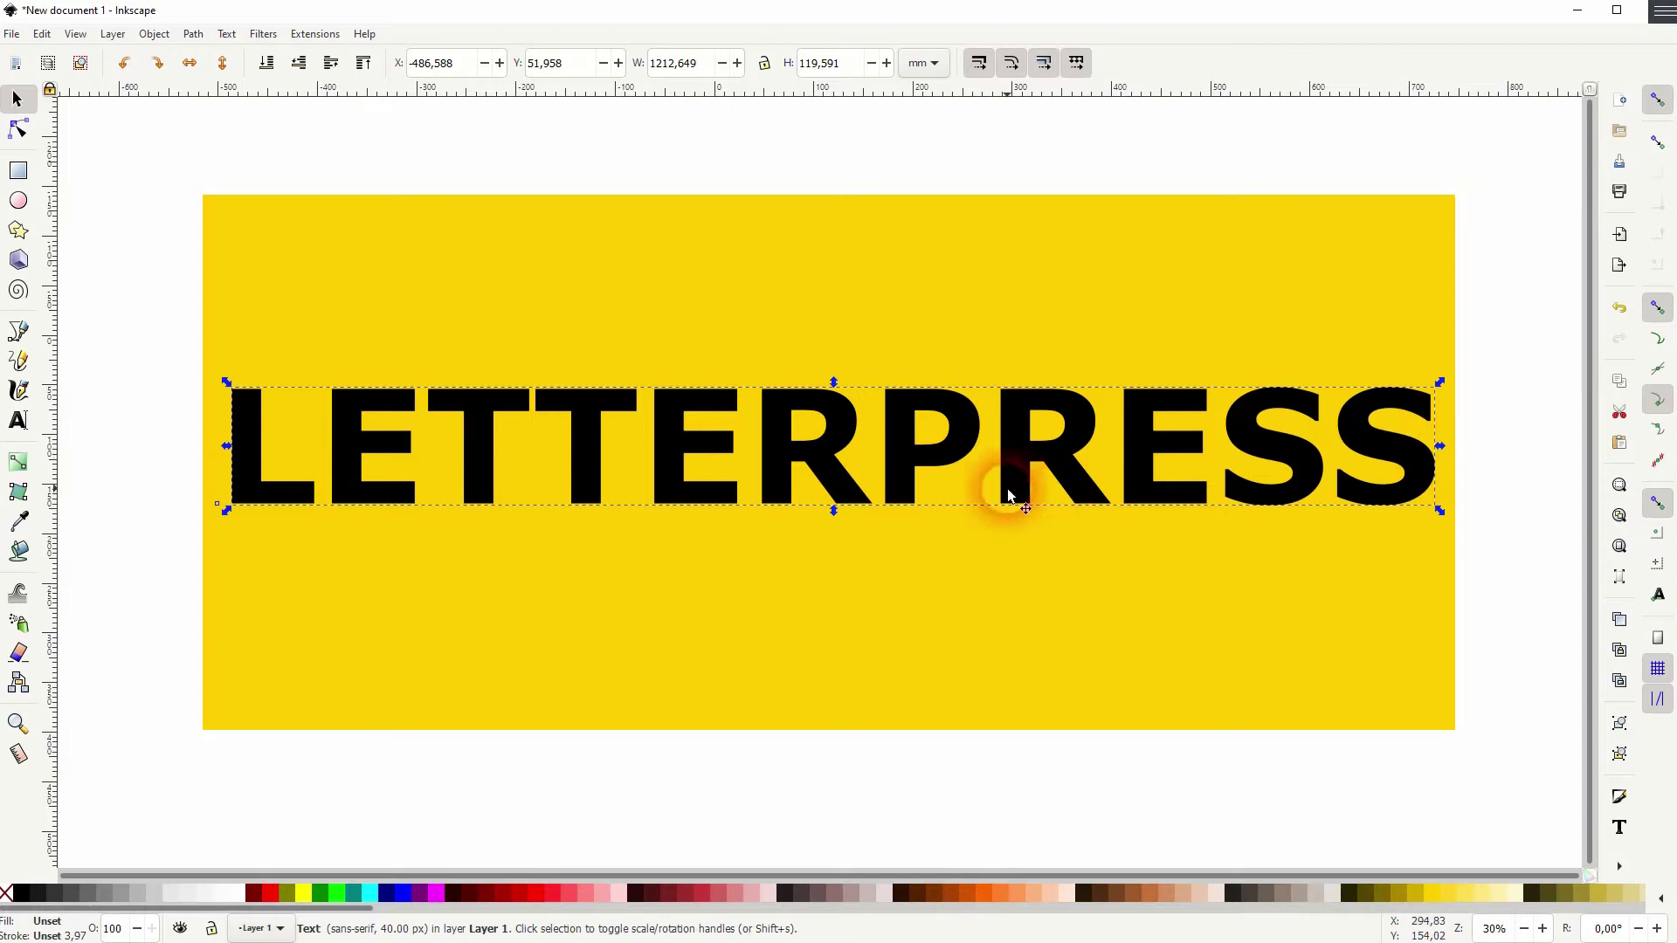
Step: Give the text a bold sans-serif font and select it
{"action": "left_click", "coordinate": [19, 420]}
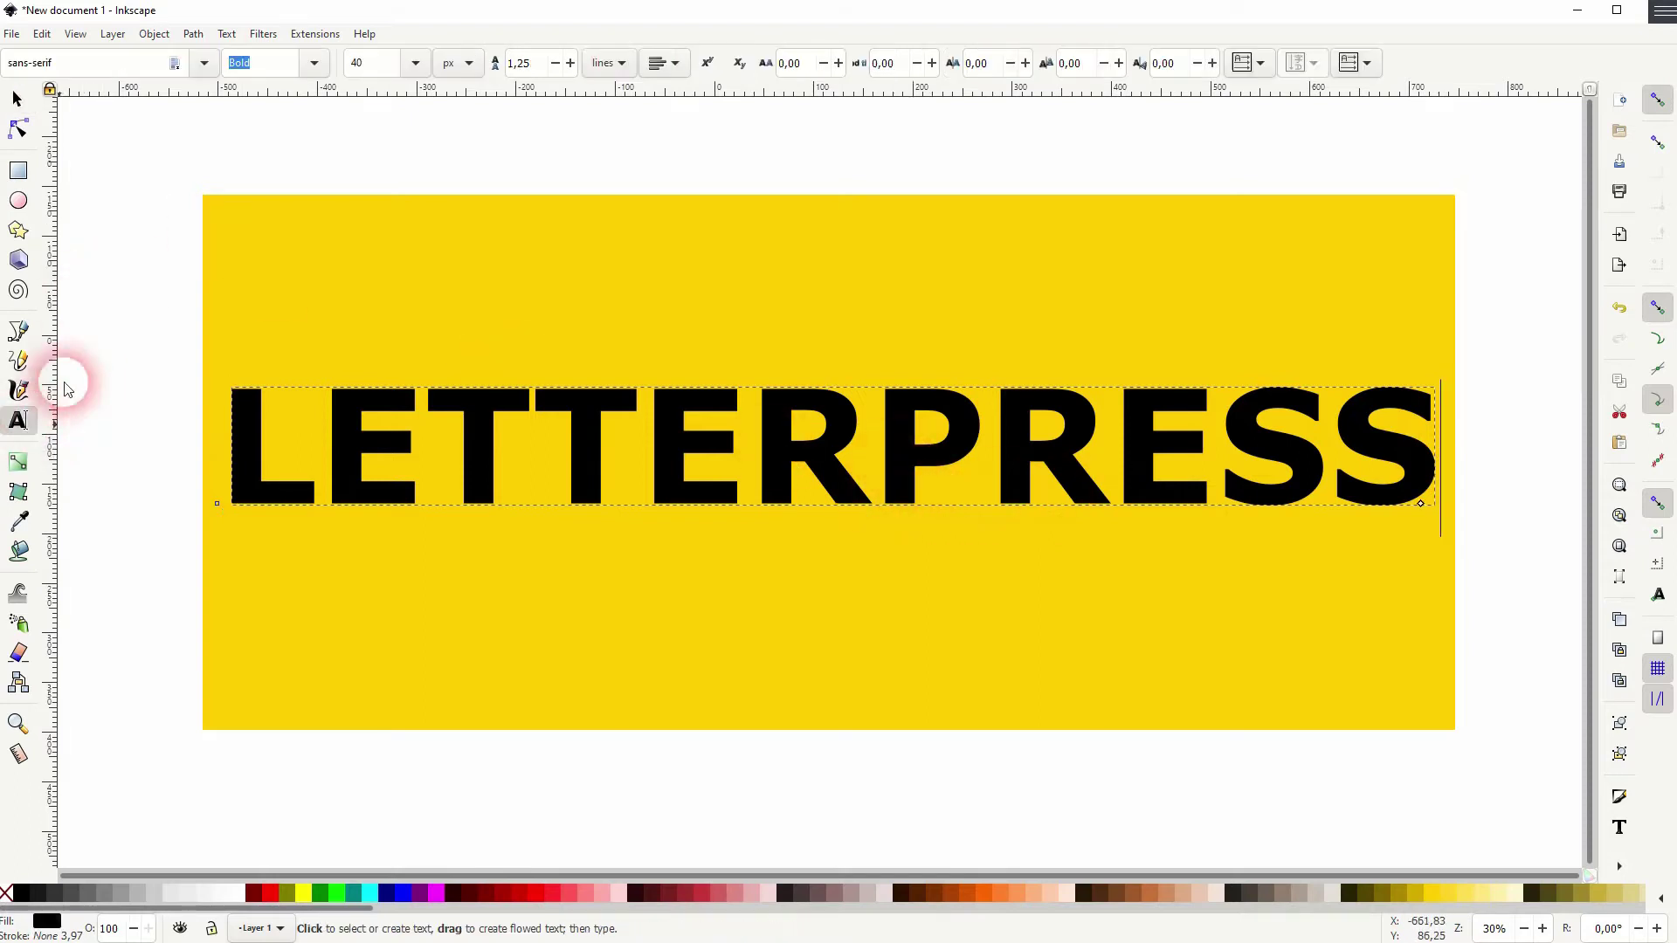
{"action": "left_click", "coordinate": [228, 62]}
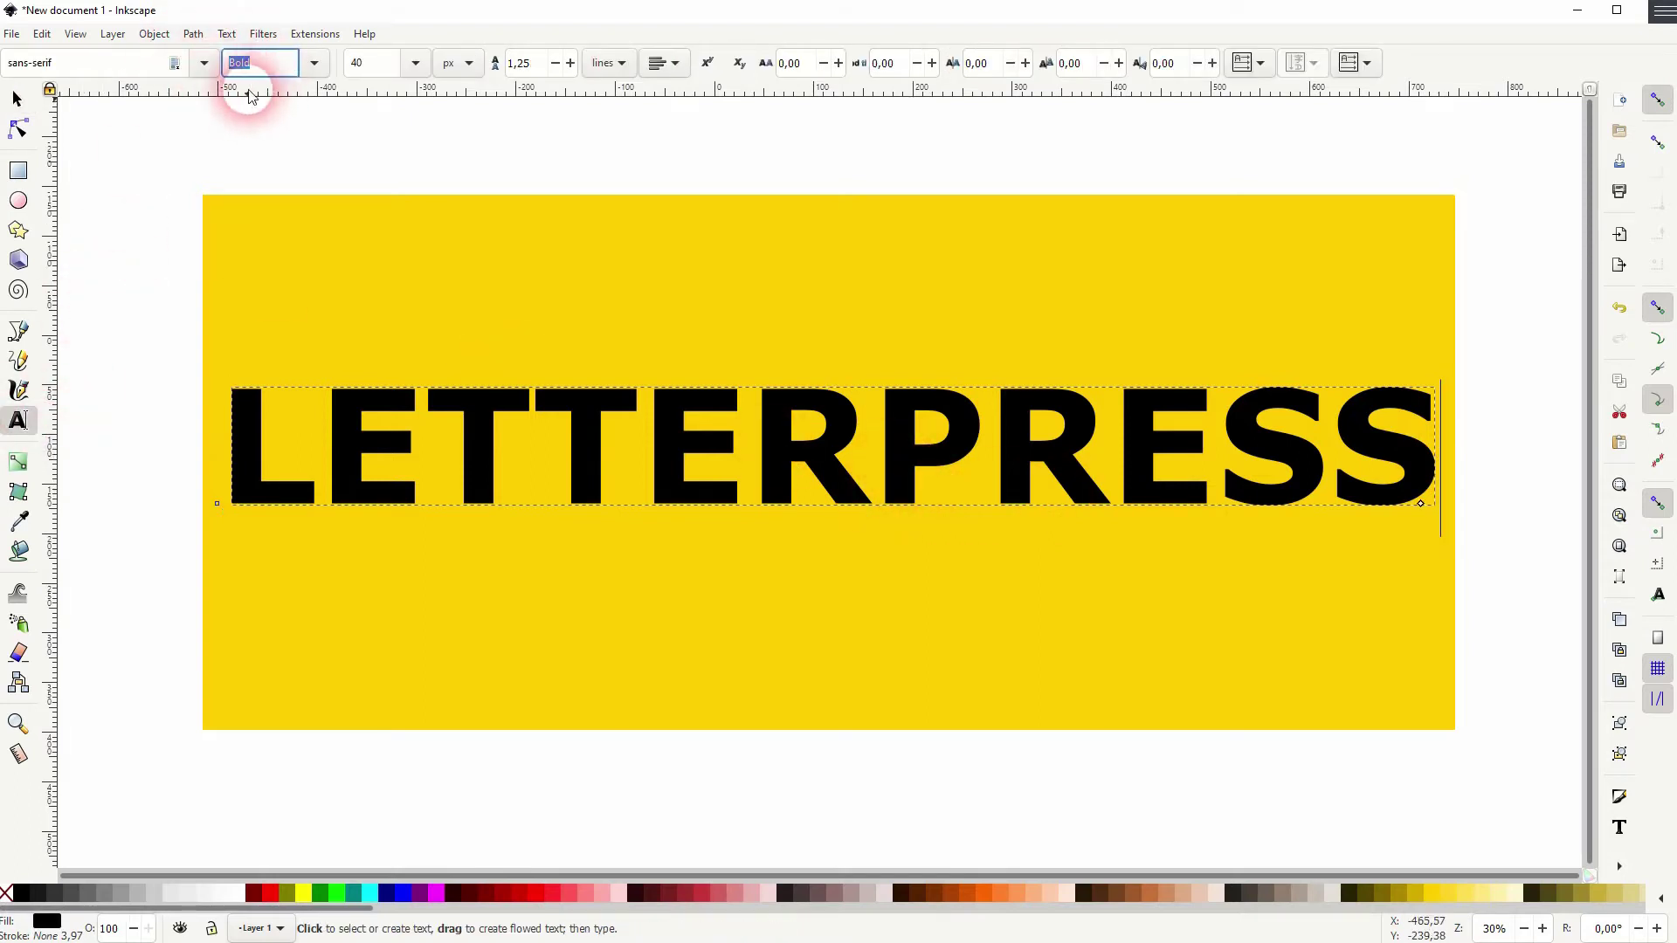
{"action": "left_click", "coordinate": [83, 61]}
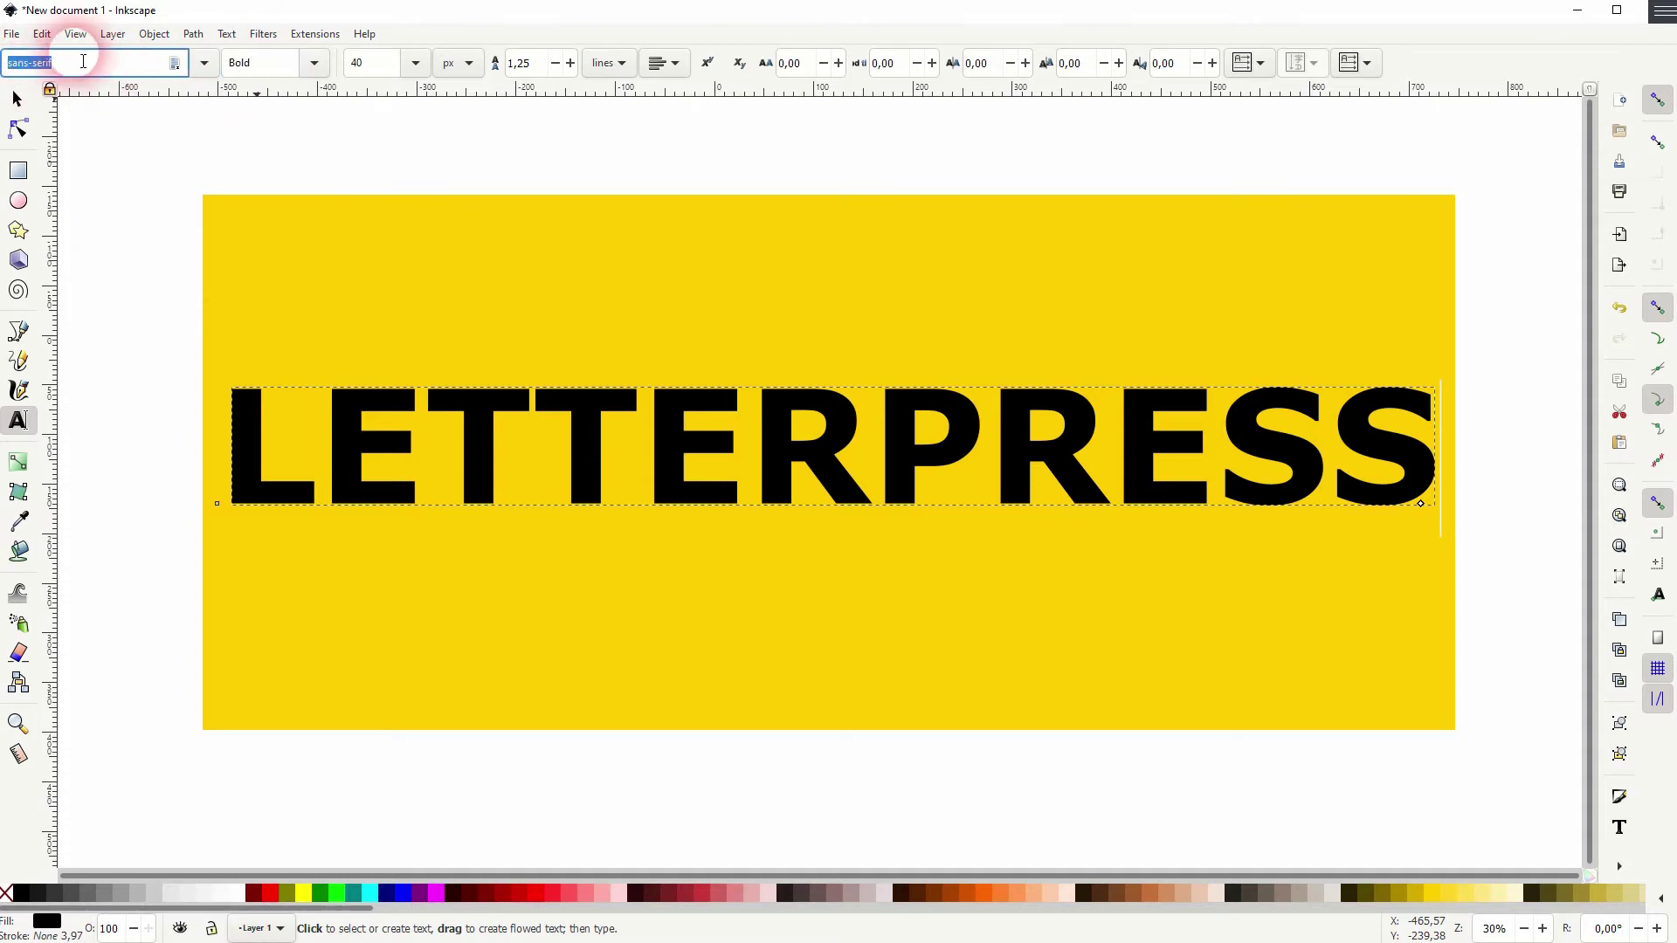
{"action": "left_click", "coordinate": [17, 99]}
{"action": "left_click", "coordinate": [719, 459]}
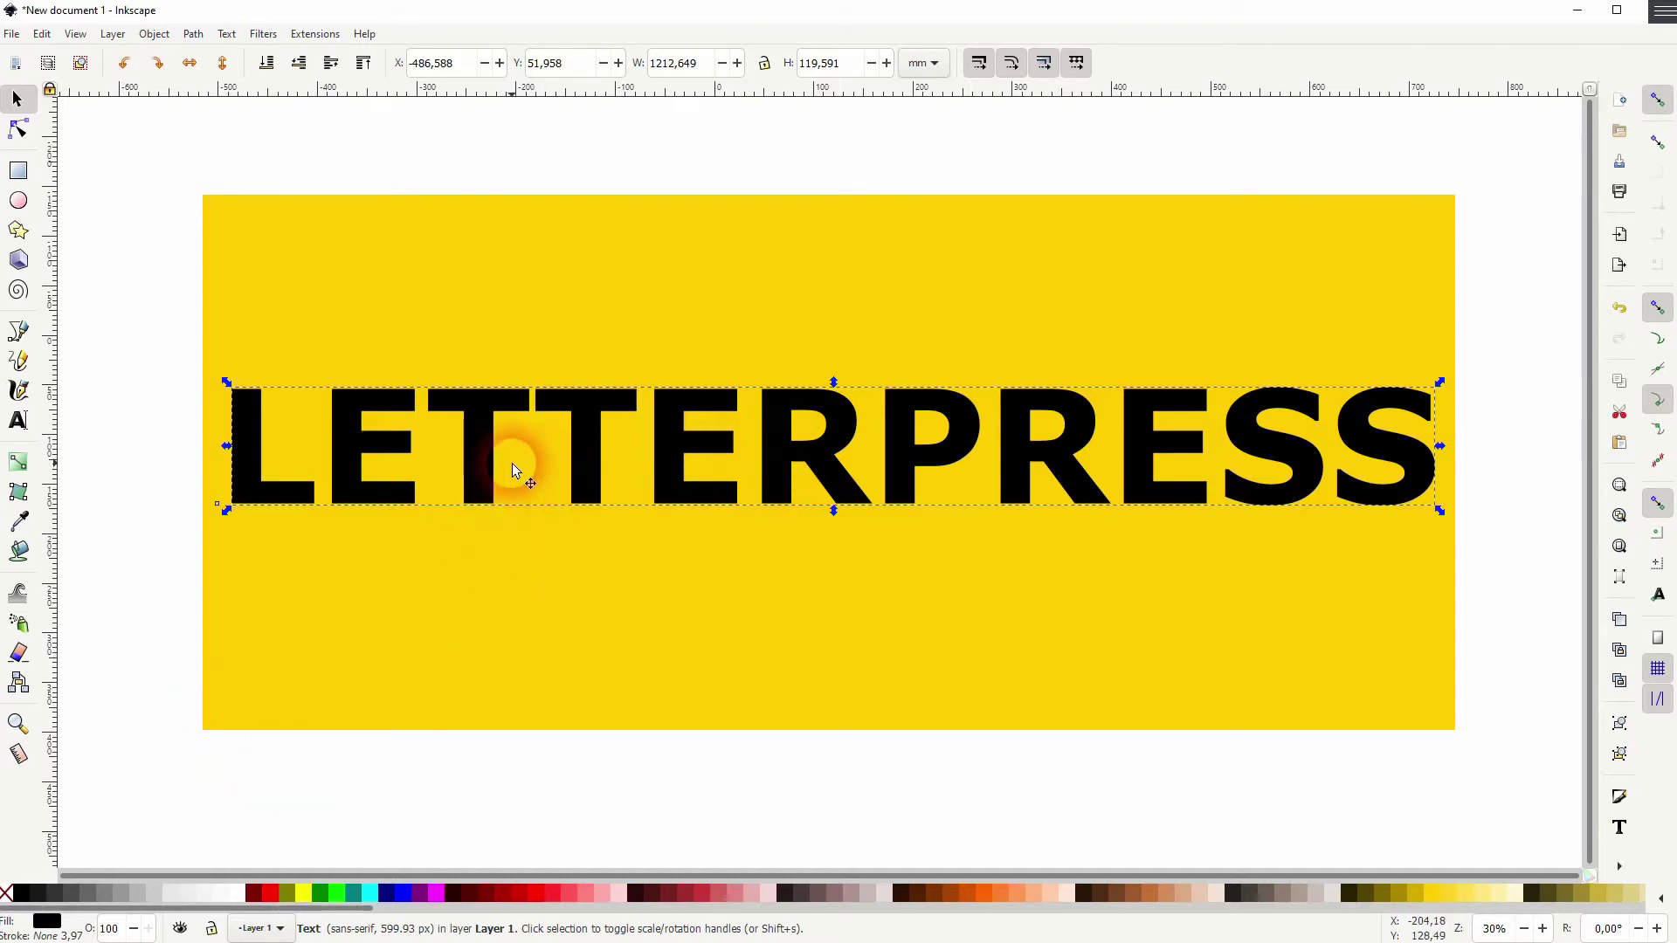
Step: Apply Difference to the panel and word, then break LETTERPRESS into separate letters
{"action": "left_click_drag", "start_coordinate": [149, 763], "coordinate": [1558, 156]}
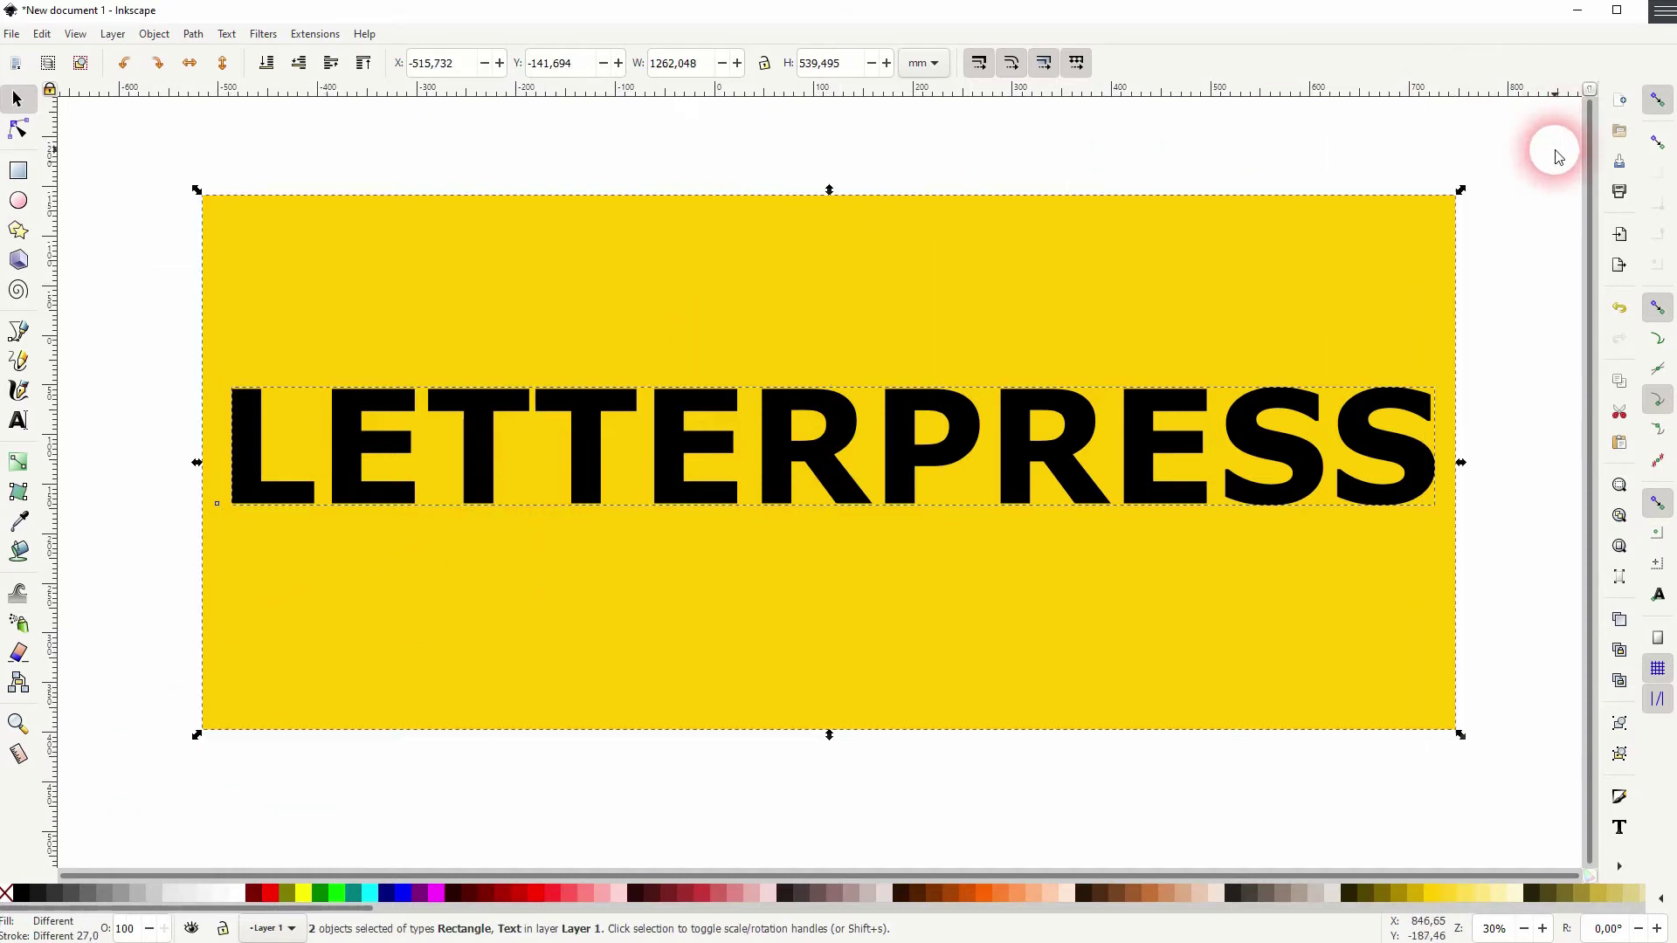
{"action": "left_click", "coordinate": [193, 33]}
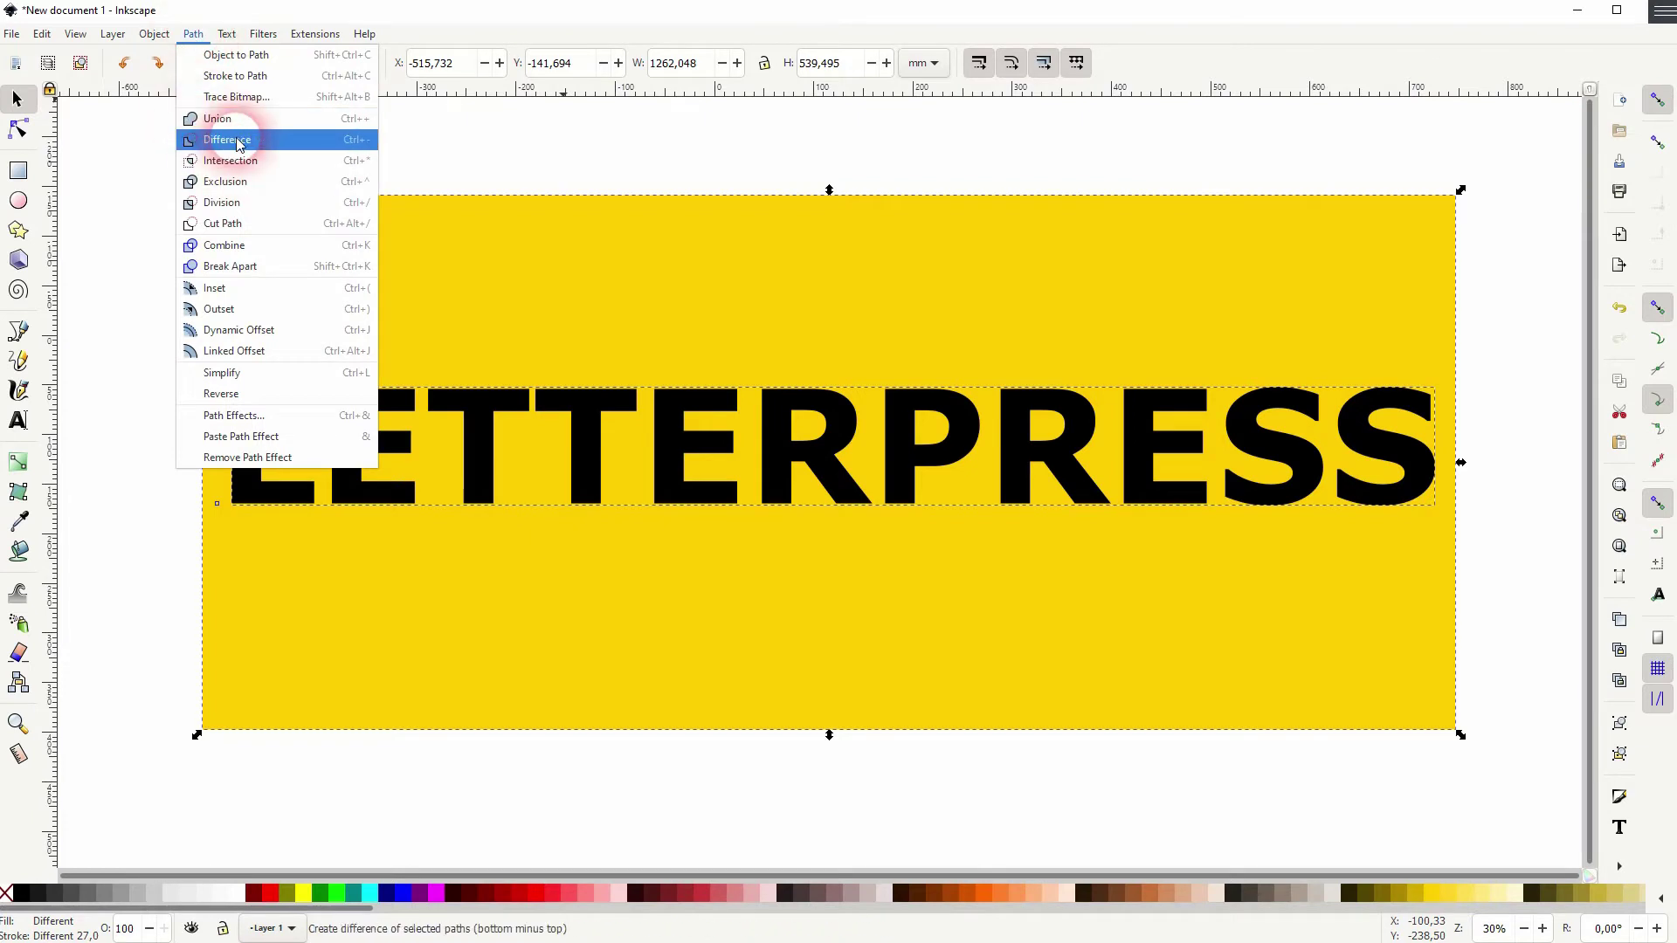
{"action": "left_click", "coordinate": [231, 139]}
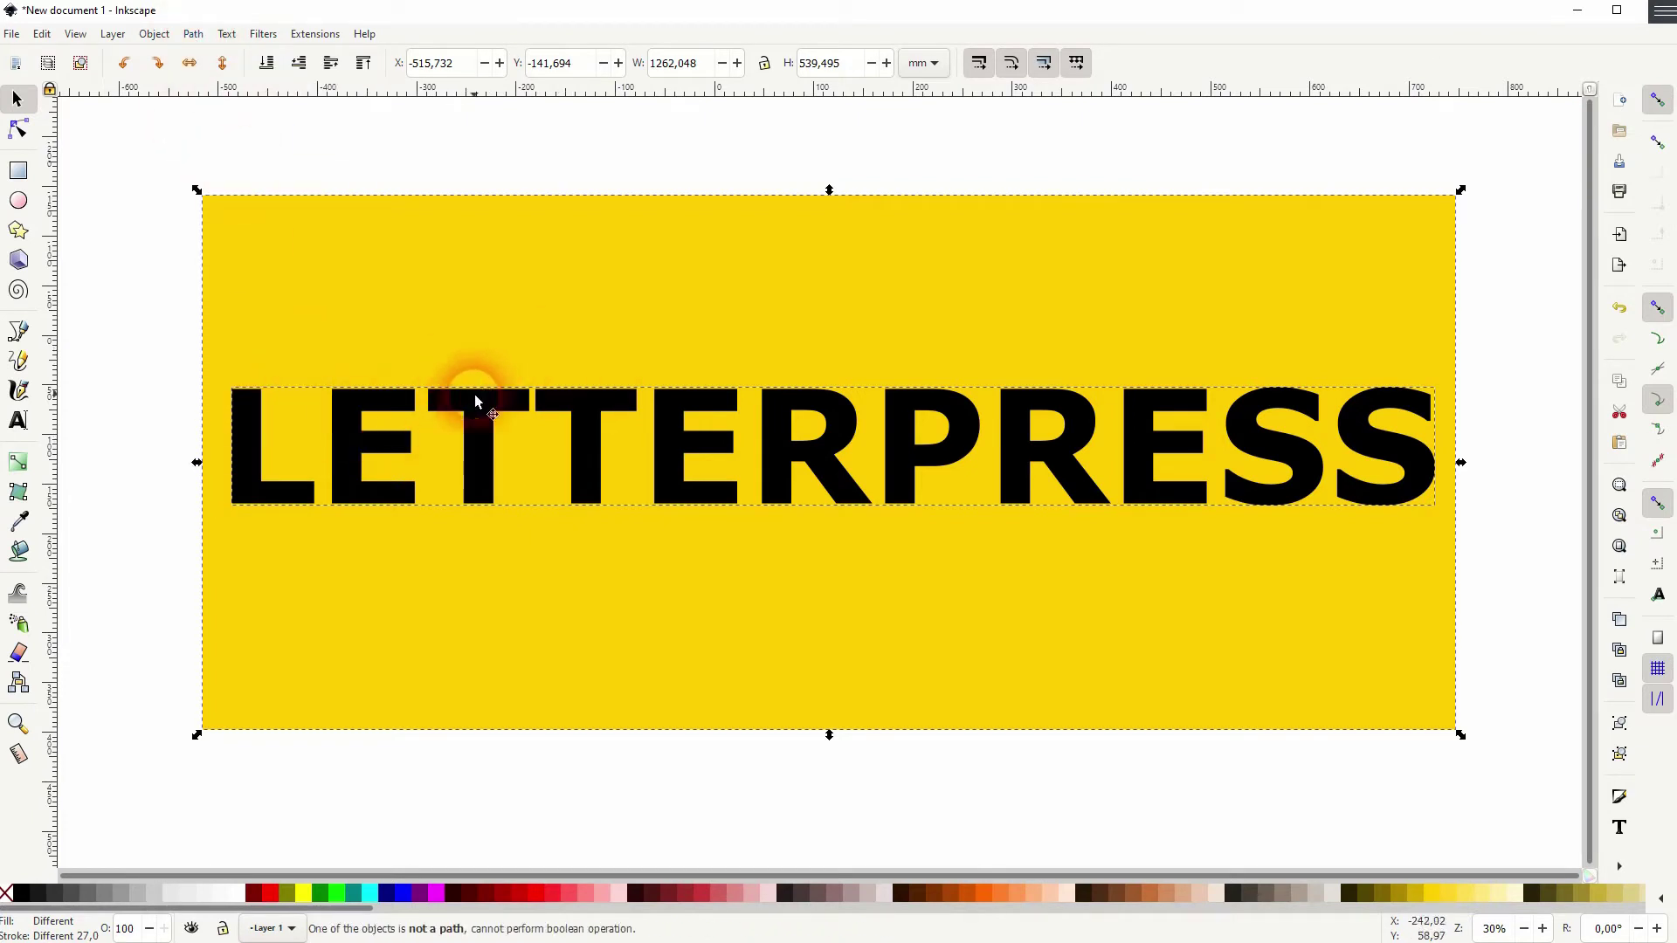
{"action": "left_click", "coordinate": [128, 449]}
{"action": "left_click", "coordinate": [353, 426]}
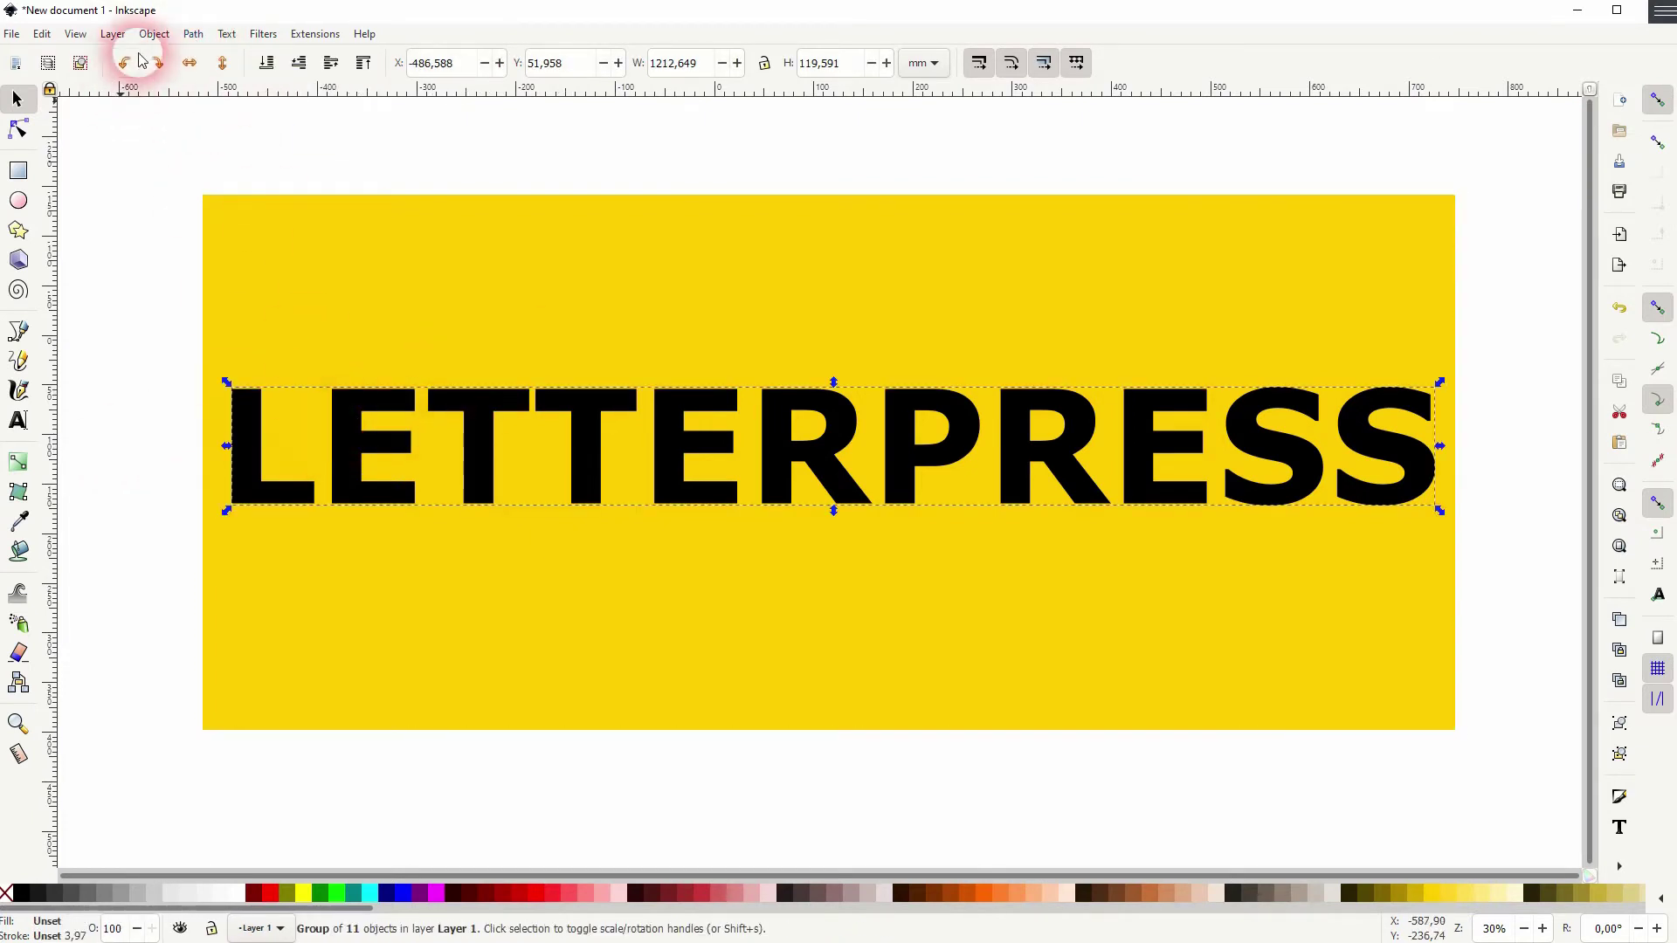
{"action": "left_click", "coordinate": [154, 34]}
{"action": "left_click", "coordinate": [226, 210]}
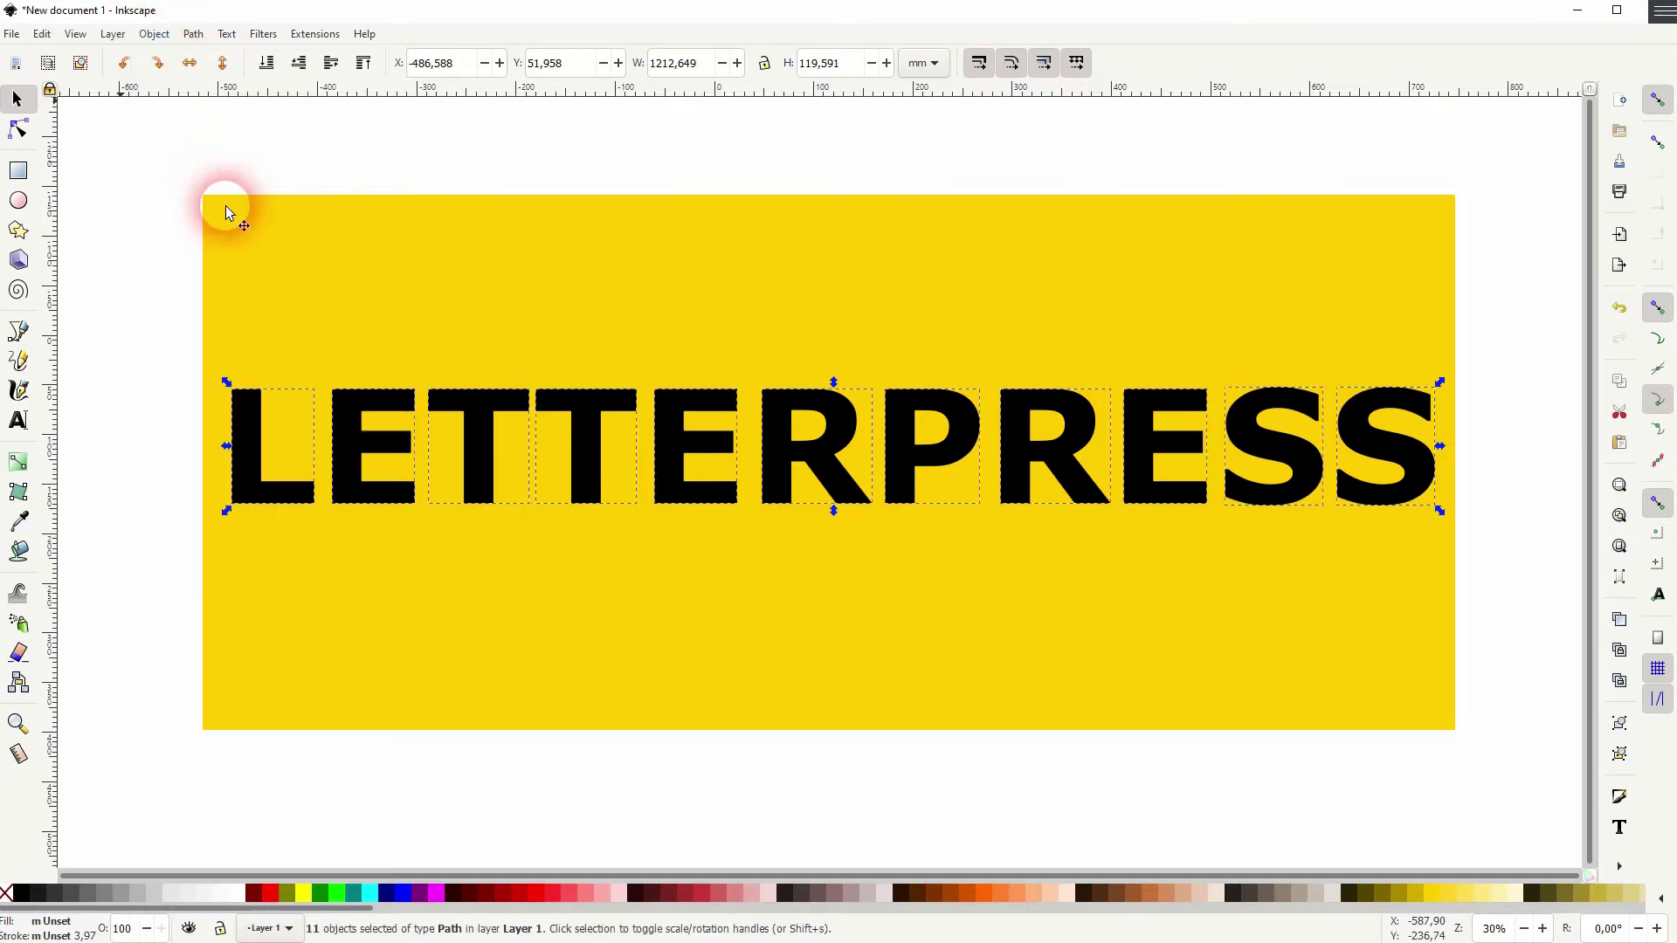
{"action": "left_click", "coordinate": [104, 384]}
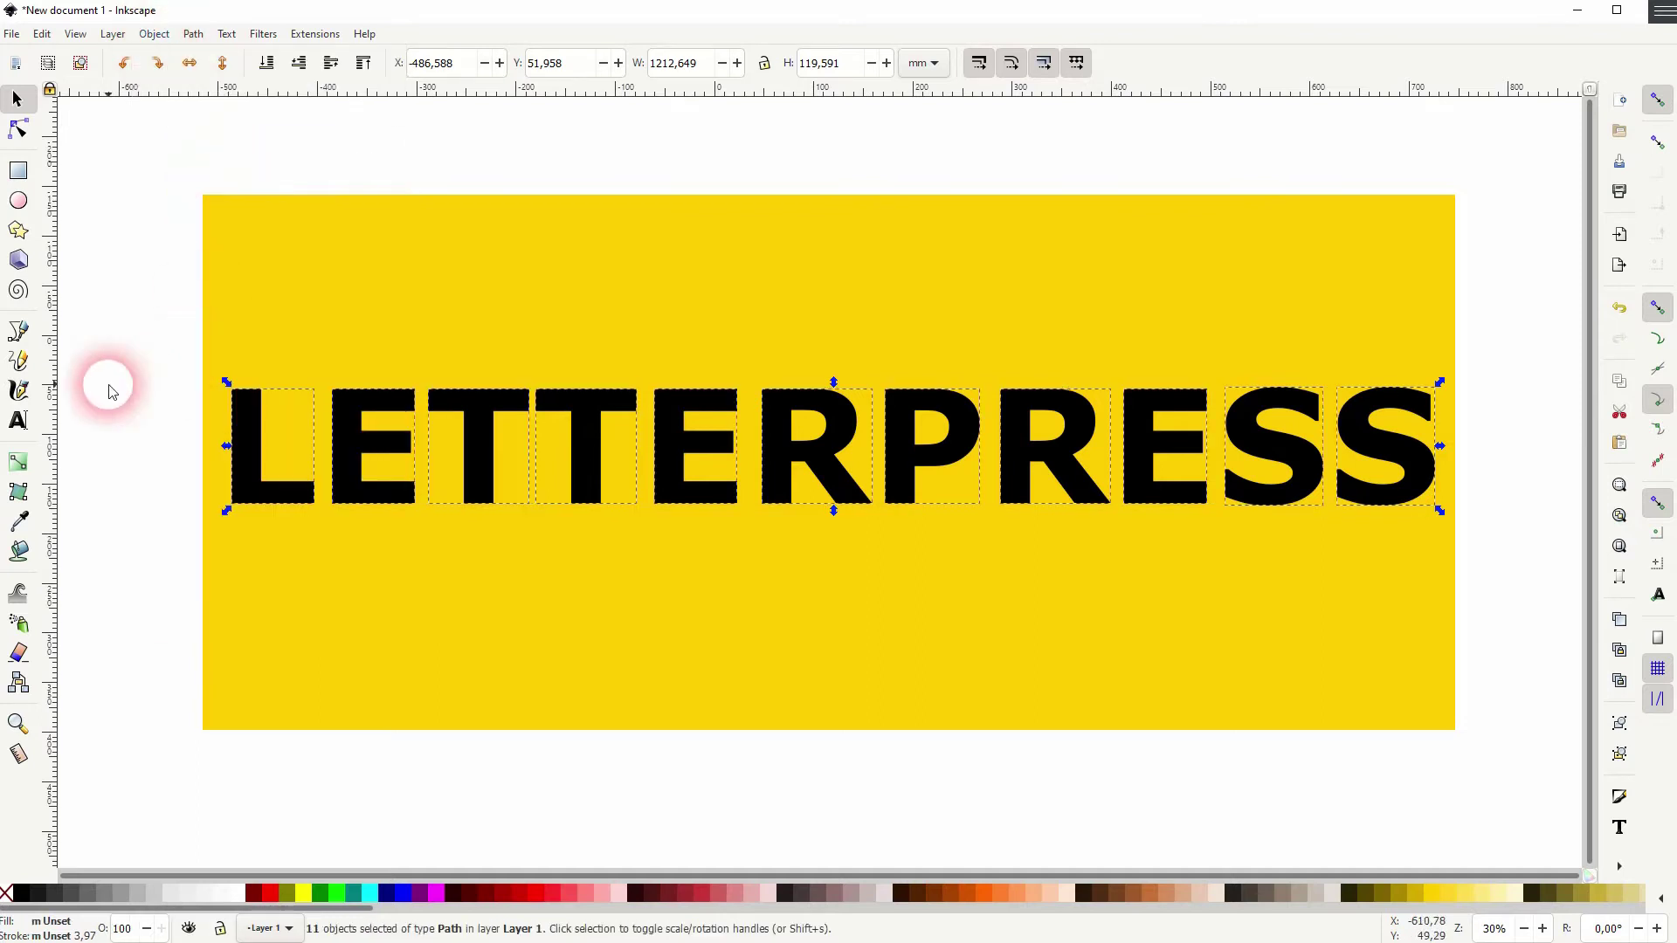
Step: Cut the L and the first E out of the yellow panel with Difference
{"action": "left_click", "coordinate": [243, 431]}
{"action": "left_click", "coordinate": [417, 306], "text": "shift"}
{"action": "left_click", "coordinate": [193, 33]}
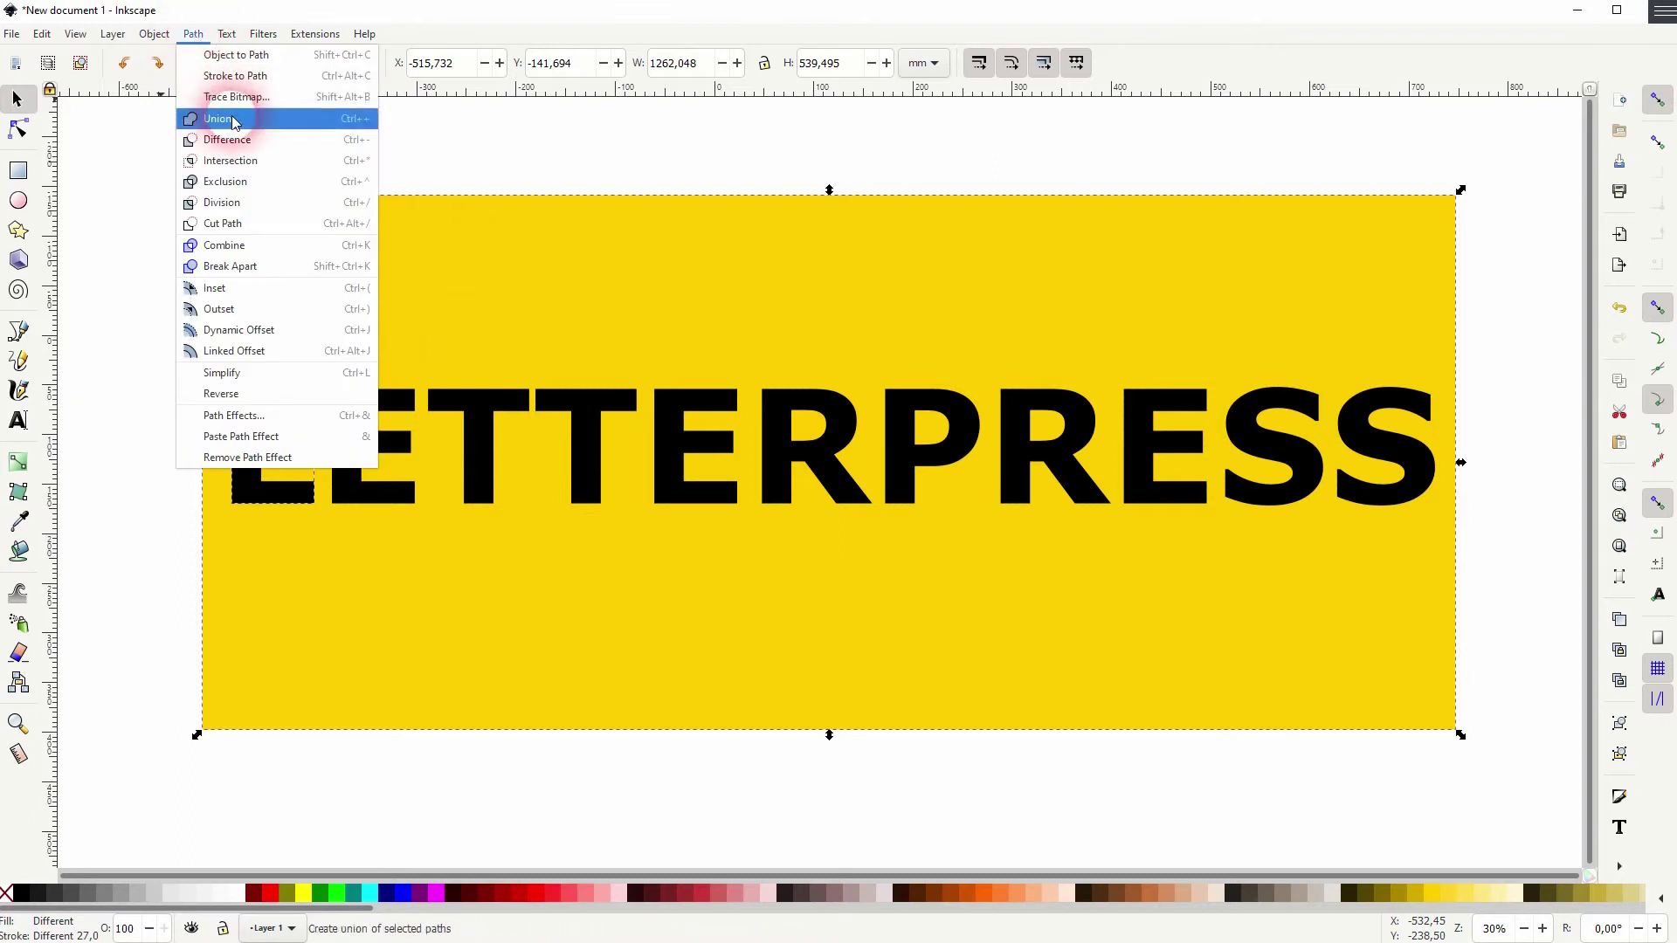
{"action": "left_click", "coordinate": [227, 140]}
{"action": "left_click", "coordinate": [255, 438]}
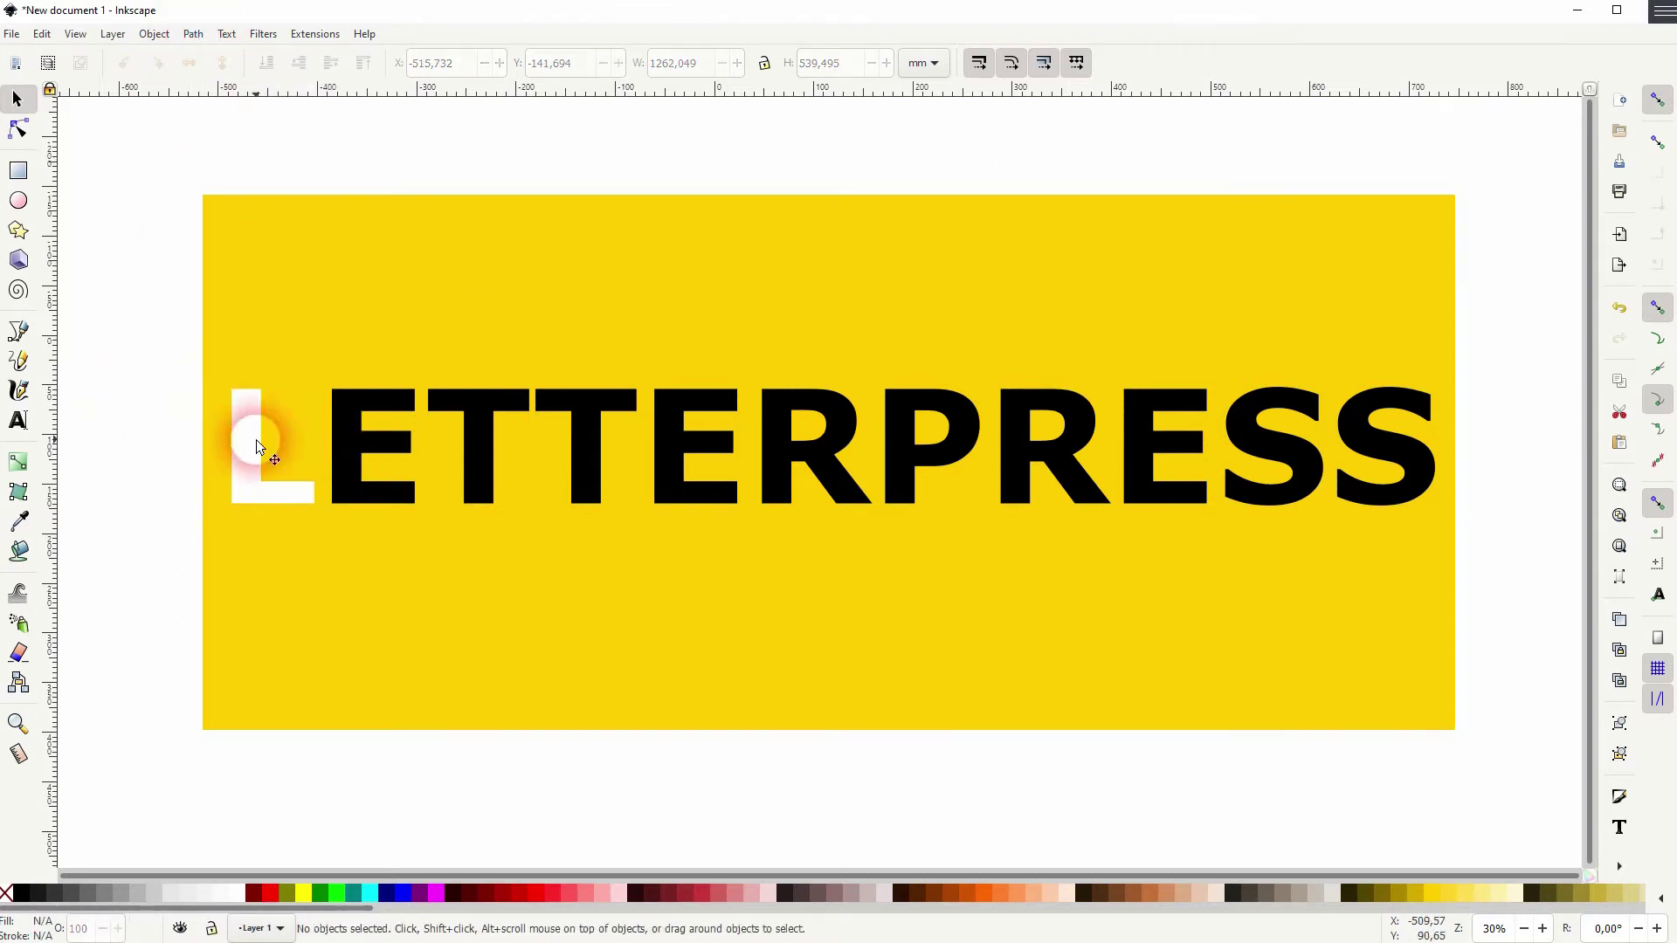
{"action": "left_click", "coordinate": [335, 439]}
{"action": "left_click", "coordinate": [468, 337], "text": "shift"}
{"action": "left_click", "coordinate": [193, 33]}
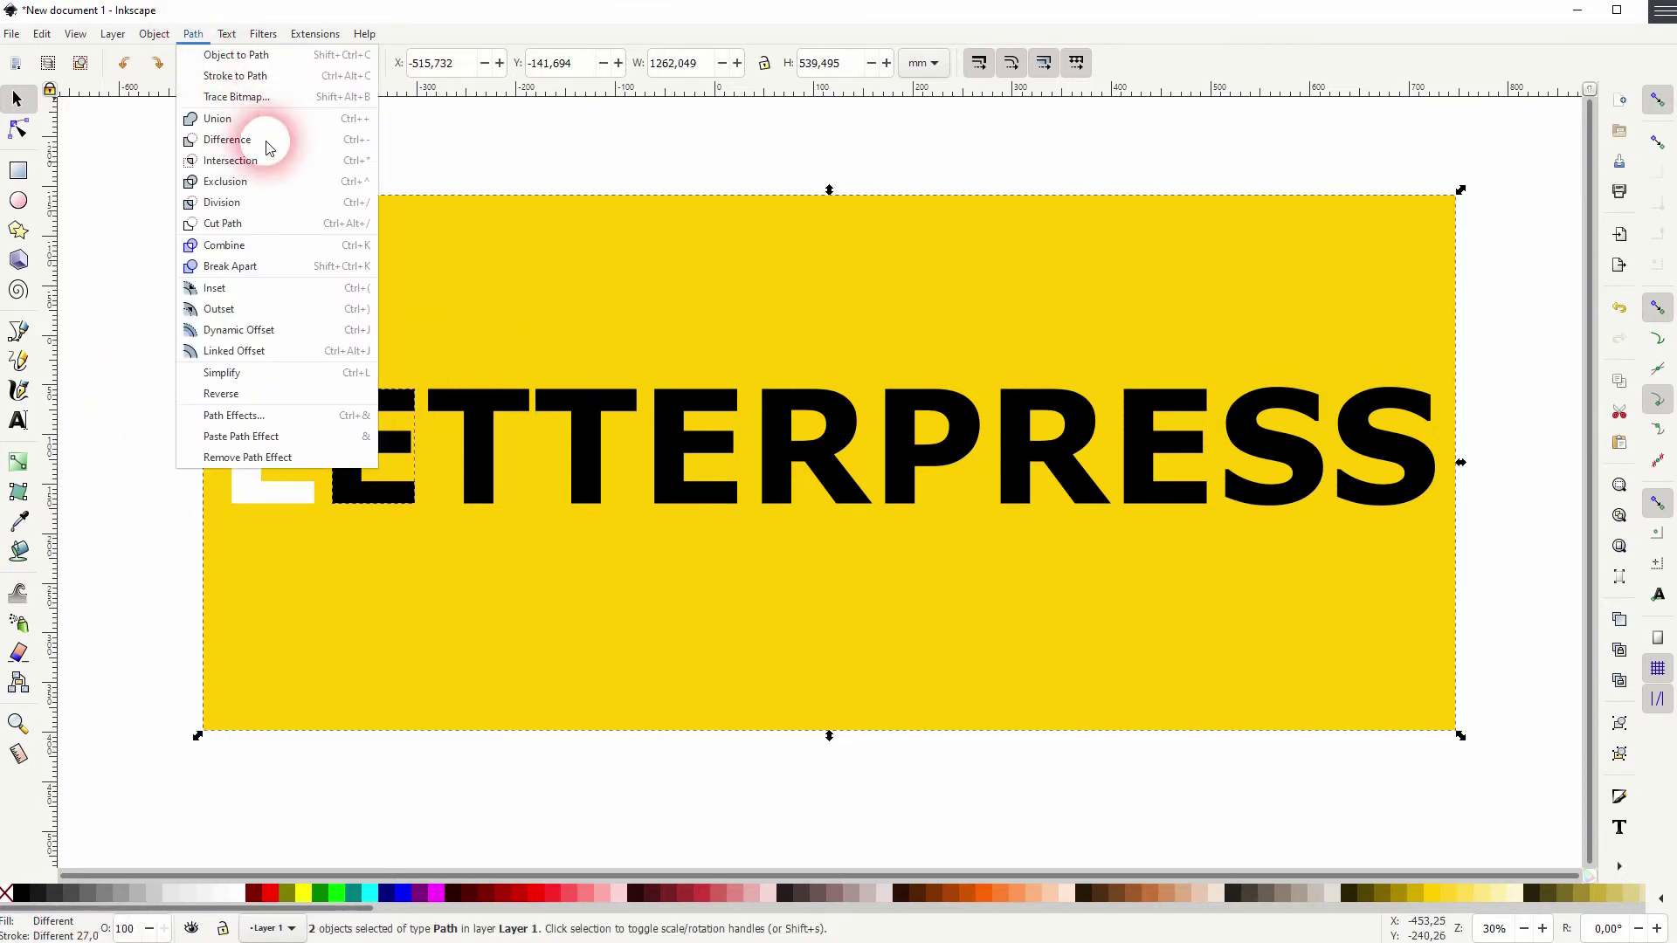
{"action": "left_click", "coordinate": [268, 146]}
Step: Cut the two T letters and the second E out of the panel
{"action": "left_click", "coordinate": [482, 442]}
{"action": "left_click", "coordinate": [602, 308], "text": "shift"}
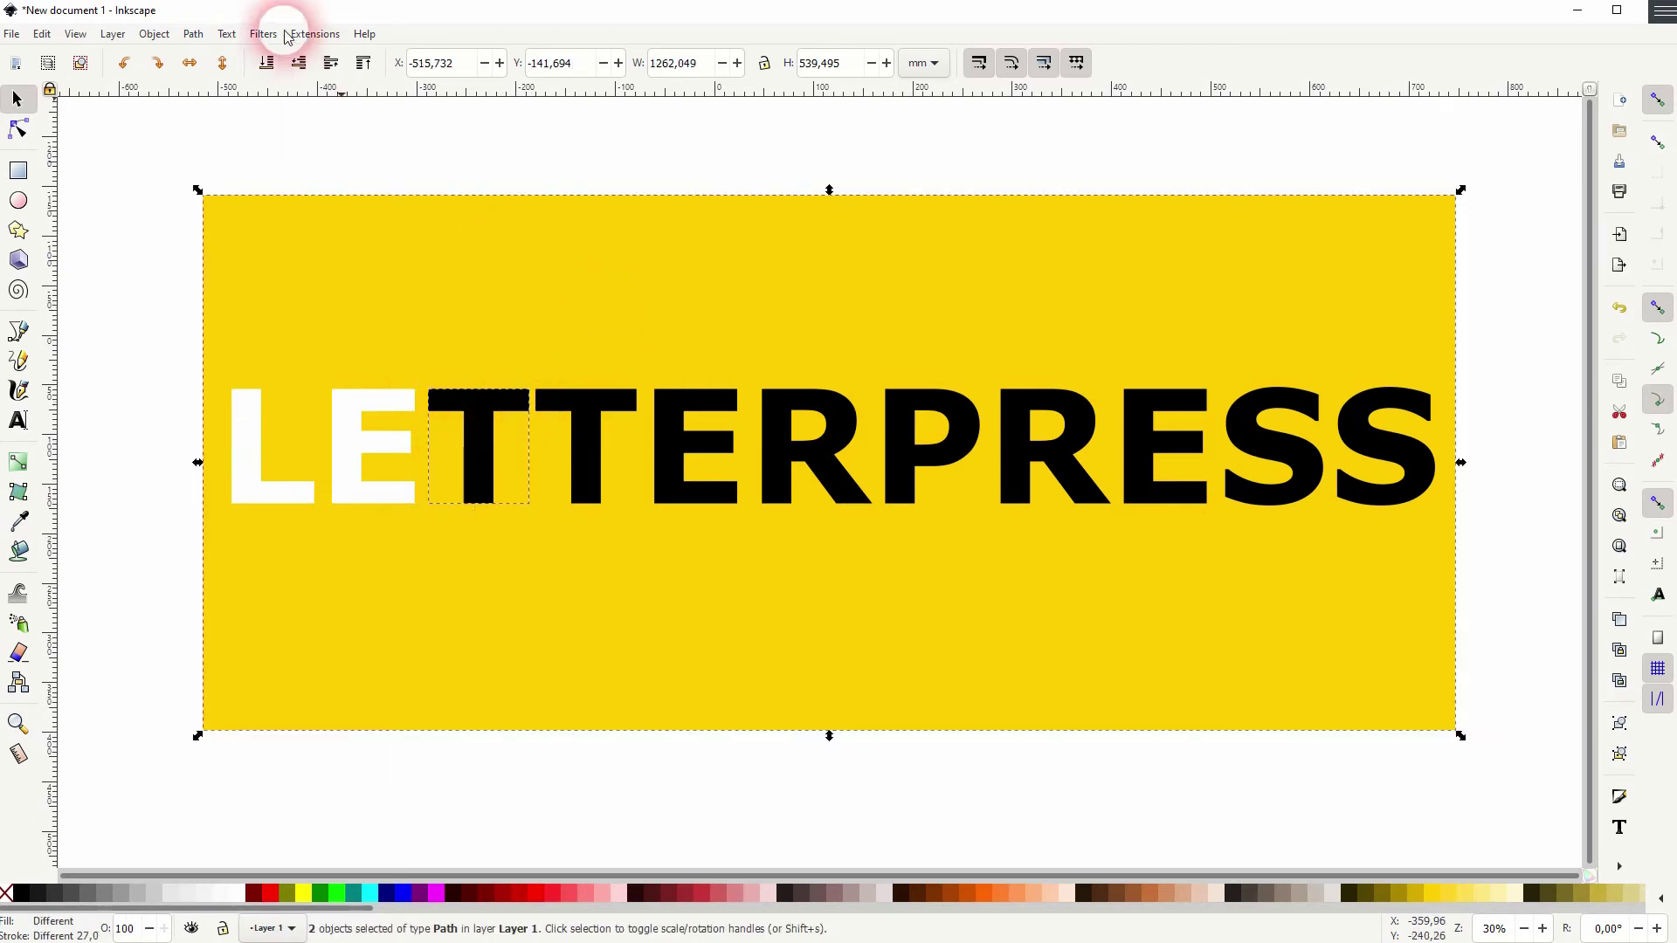
{"action": "left_click", "coordinate": [193, 34]}
{"action": "left_click", "coordinate": [228, 131]}
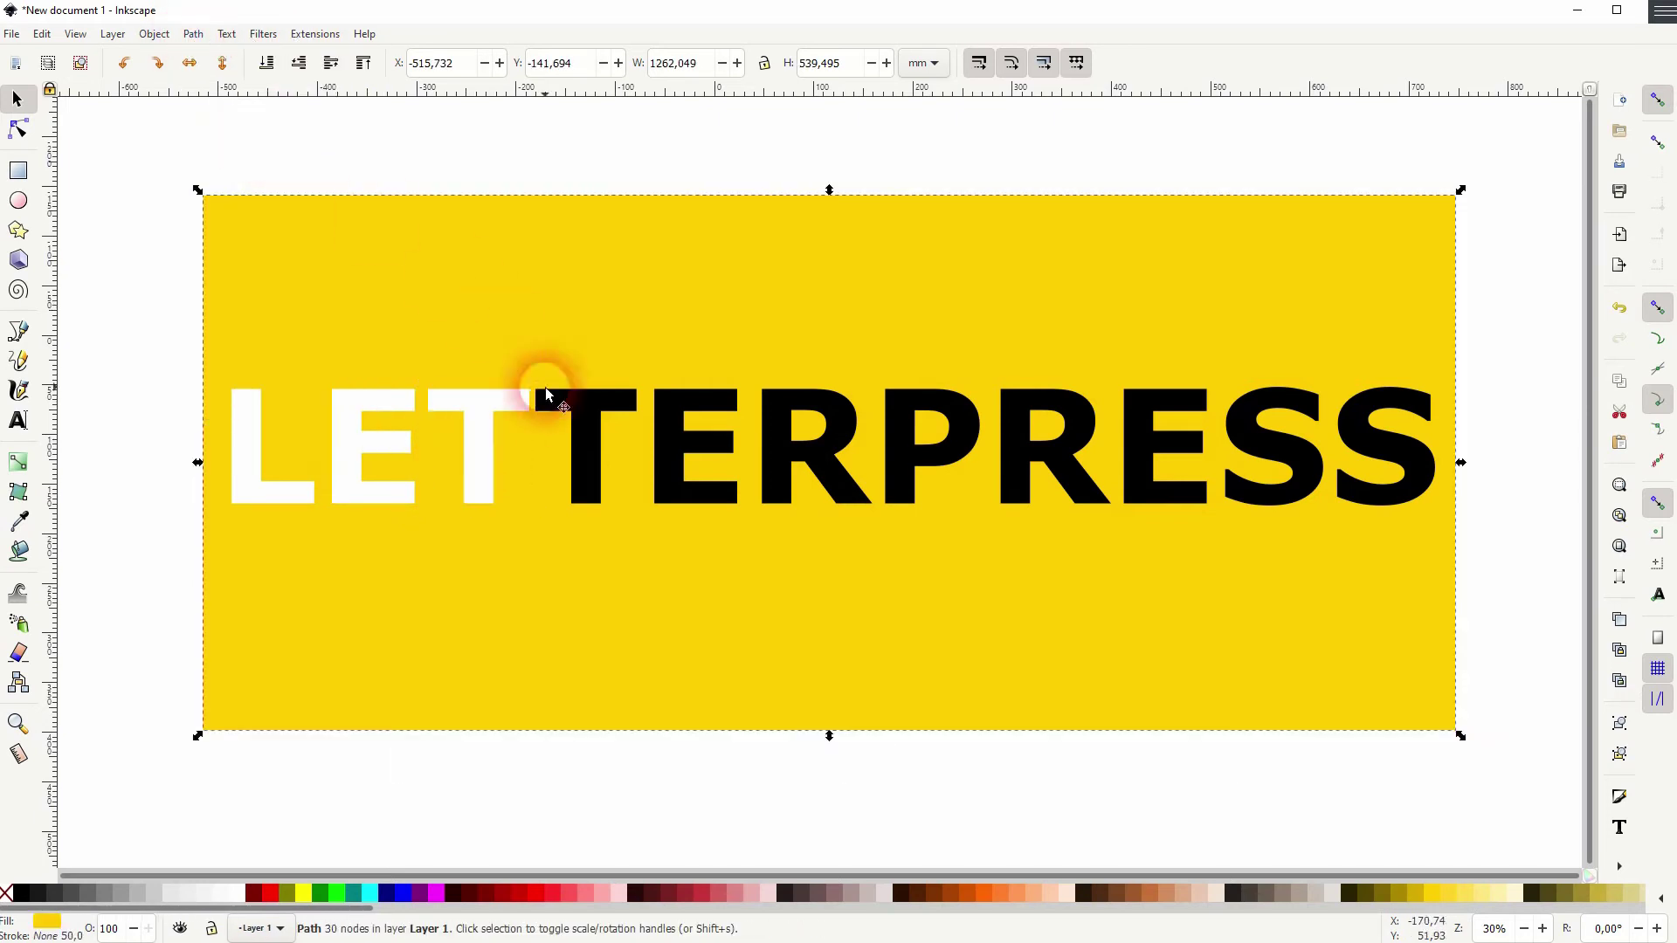
{"action": "left_click", "coordinate": [581, 426]}
{"action": "left_click", "coordinate": [703, 270], "text": "shift"}
{"action": "left_click", "coordinate": [193, 33]}
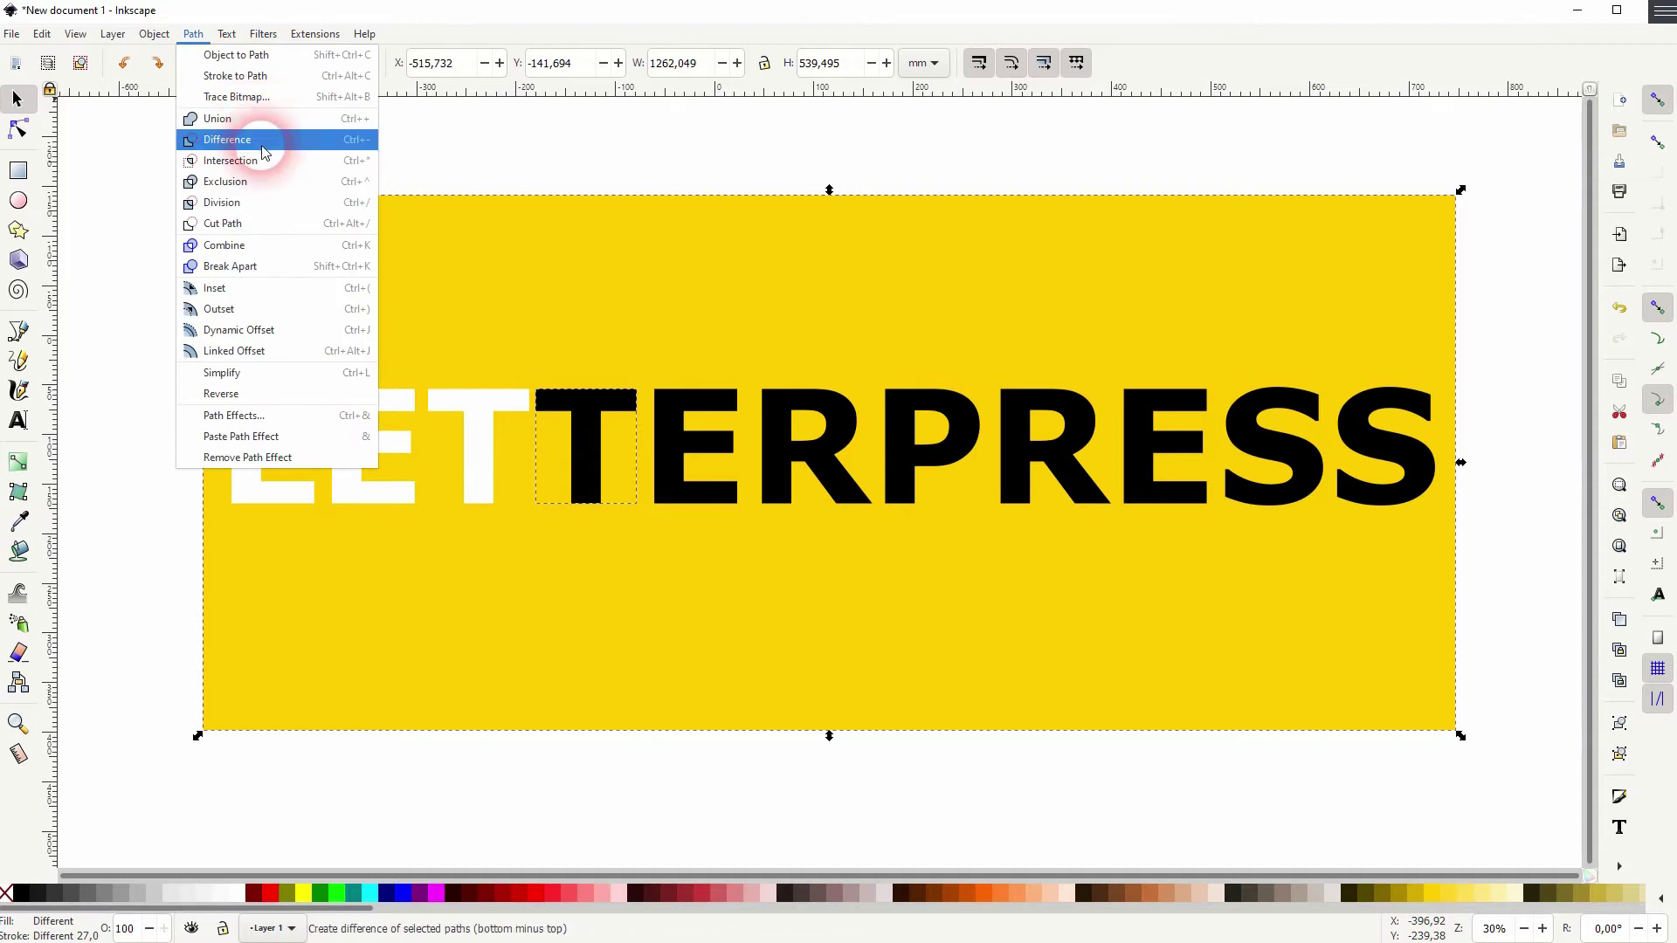
{"action": "left_click", "coordinate": [262, 149]}
{"action": "left_click", "coordinate": [673, 401]}
{"action": "left_click", "coordinate": [647, 270], "text": "shift"}
{"action": "left_click", "coordinate": [193, 33]}
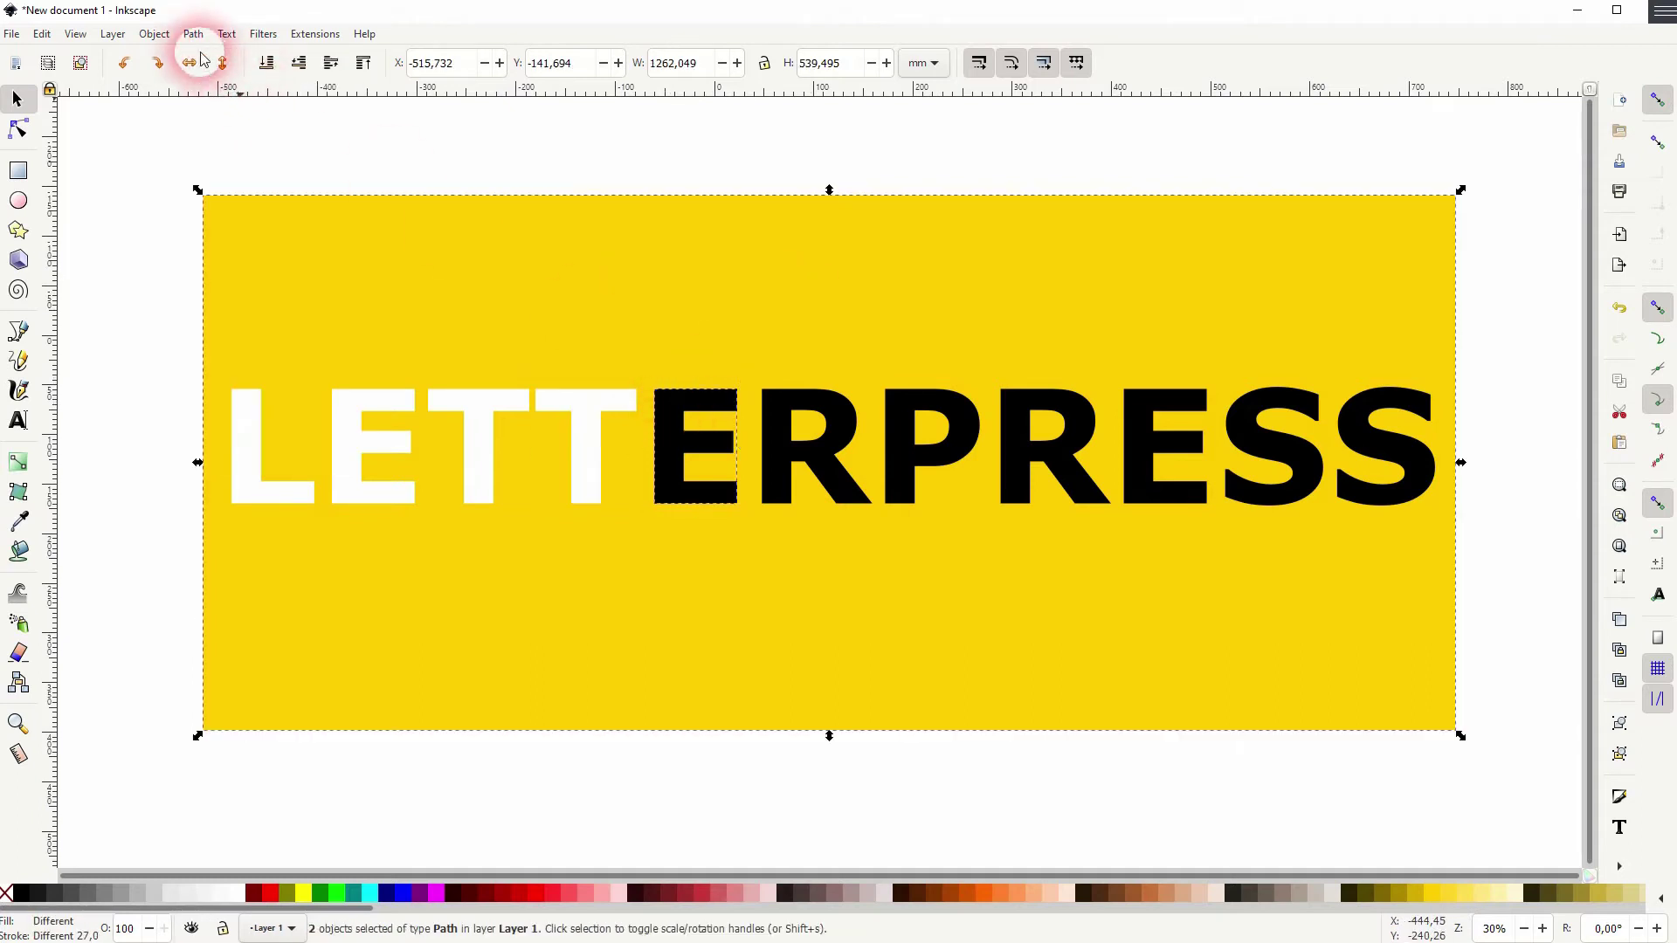
{"action": "left_click", "coordinate": [251, 142]}
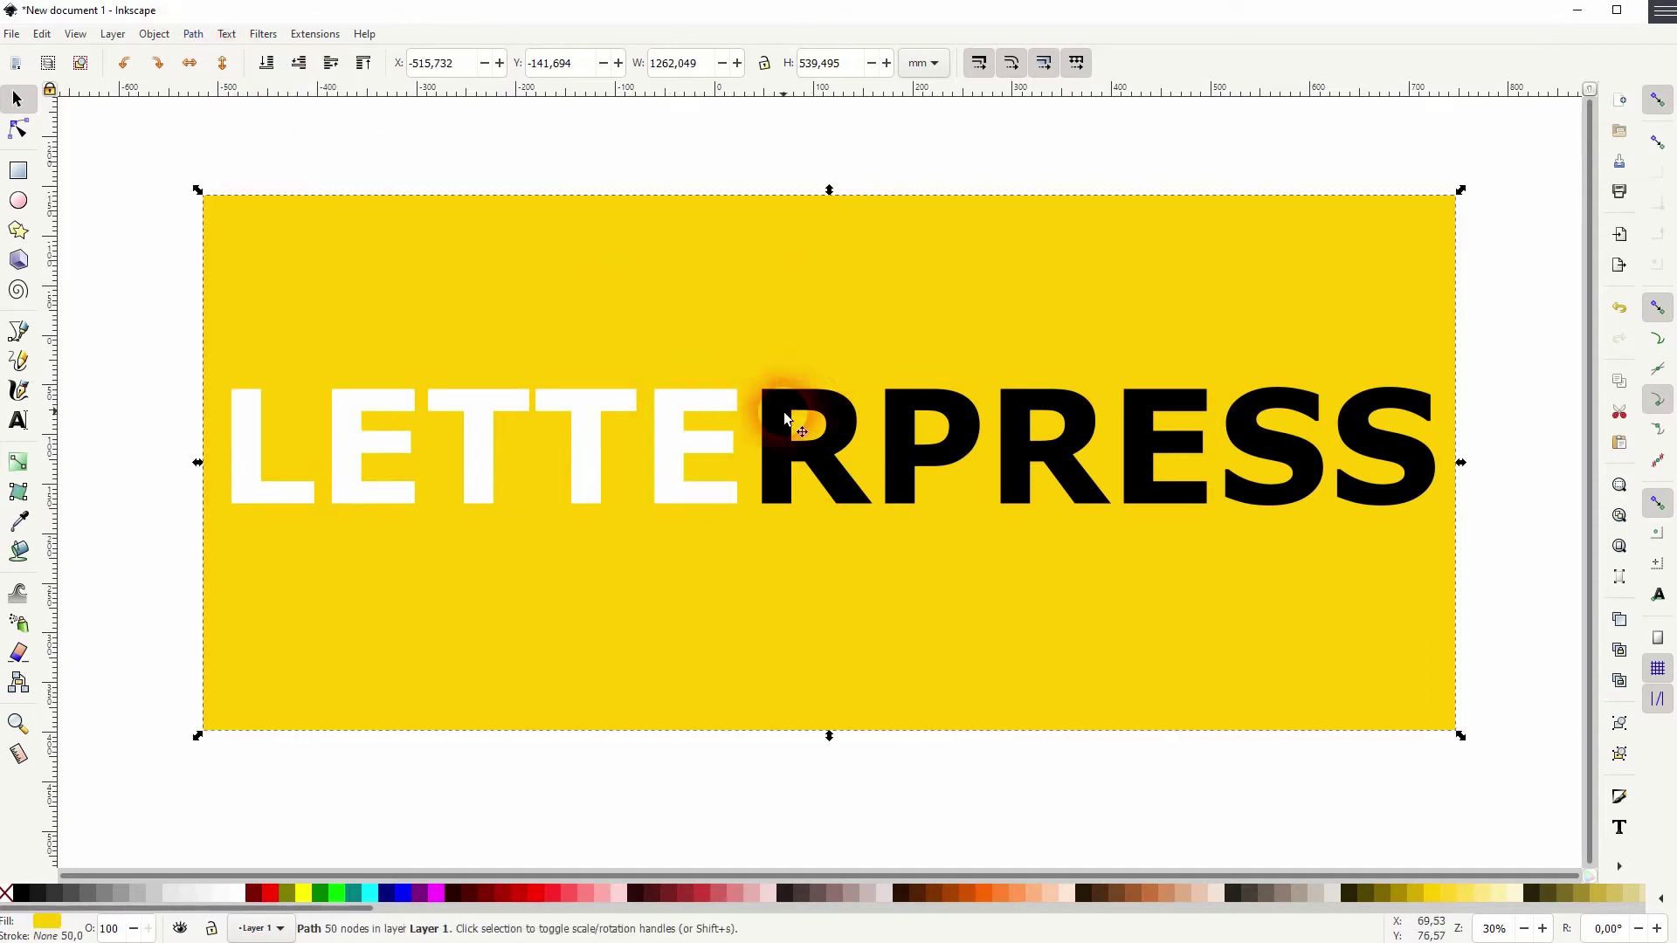
Step: Cut the remaining letters through the final S out of the panel, then draw a test rectangle
{"action": "left_click", "coordinate": [773, 397]}
{"action": "left_click", "coordinate": [936, 312], "text": "shift"}
{"action": "key", "text": "ctrl+minus"}
{"action": "left_click", "coordinate": [989, 321], "text": "shift"}
{"action": "key", "text": "ctrl+minus"}
{"action": "left_click", "coordinate": [193, 33]}
{"action": "left_click", "coordinate": [251, 142]}
{"action": "key", "text": "ctrl+minus"}
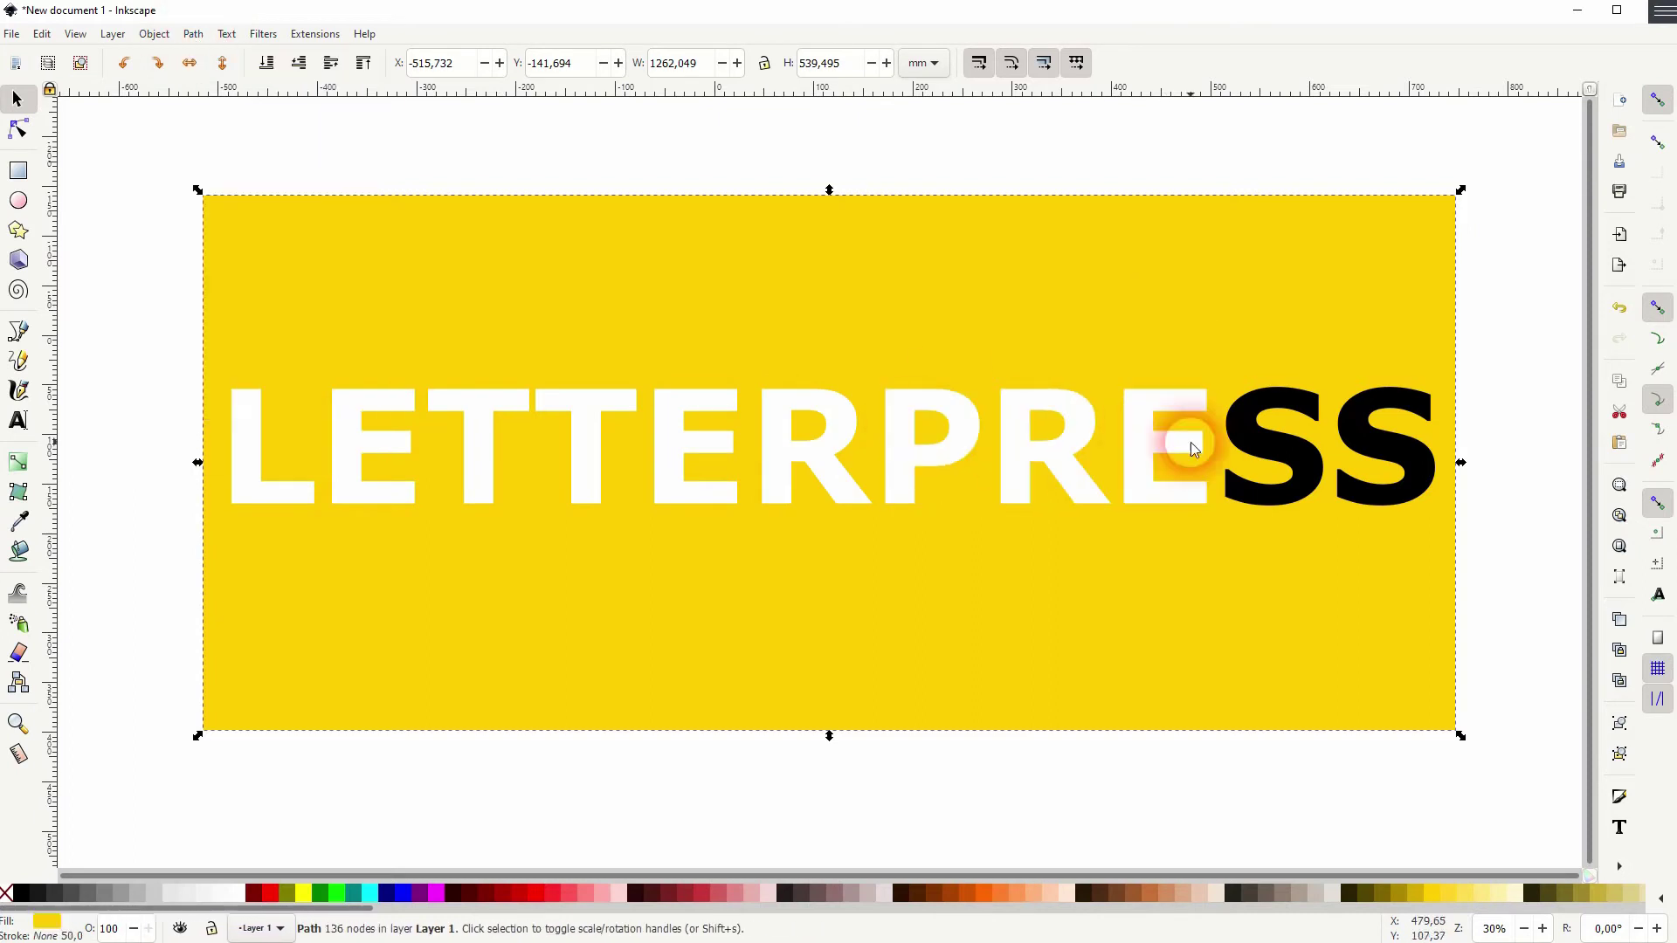
{"action": "left_click", "coordinate": [193, 33]}
{"action": "left_click", "coordinate": [251, 142]}
{"action": "key", "text": "ctrl+minus"}
{"action": "key", "text": "r"}
{"action": "left_click_drag", "start_coordinate": [141, 358], "coordinate": [693, 605]}
Step: Make the test rectangle dark red and slide it behind the panel to check the holes. Delete it and select the panel
{"action": "left_click", "coordinate": [637, 894]}
{"action": "left_click", "coordinate": [674, 894]}
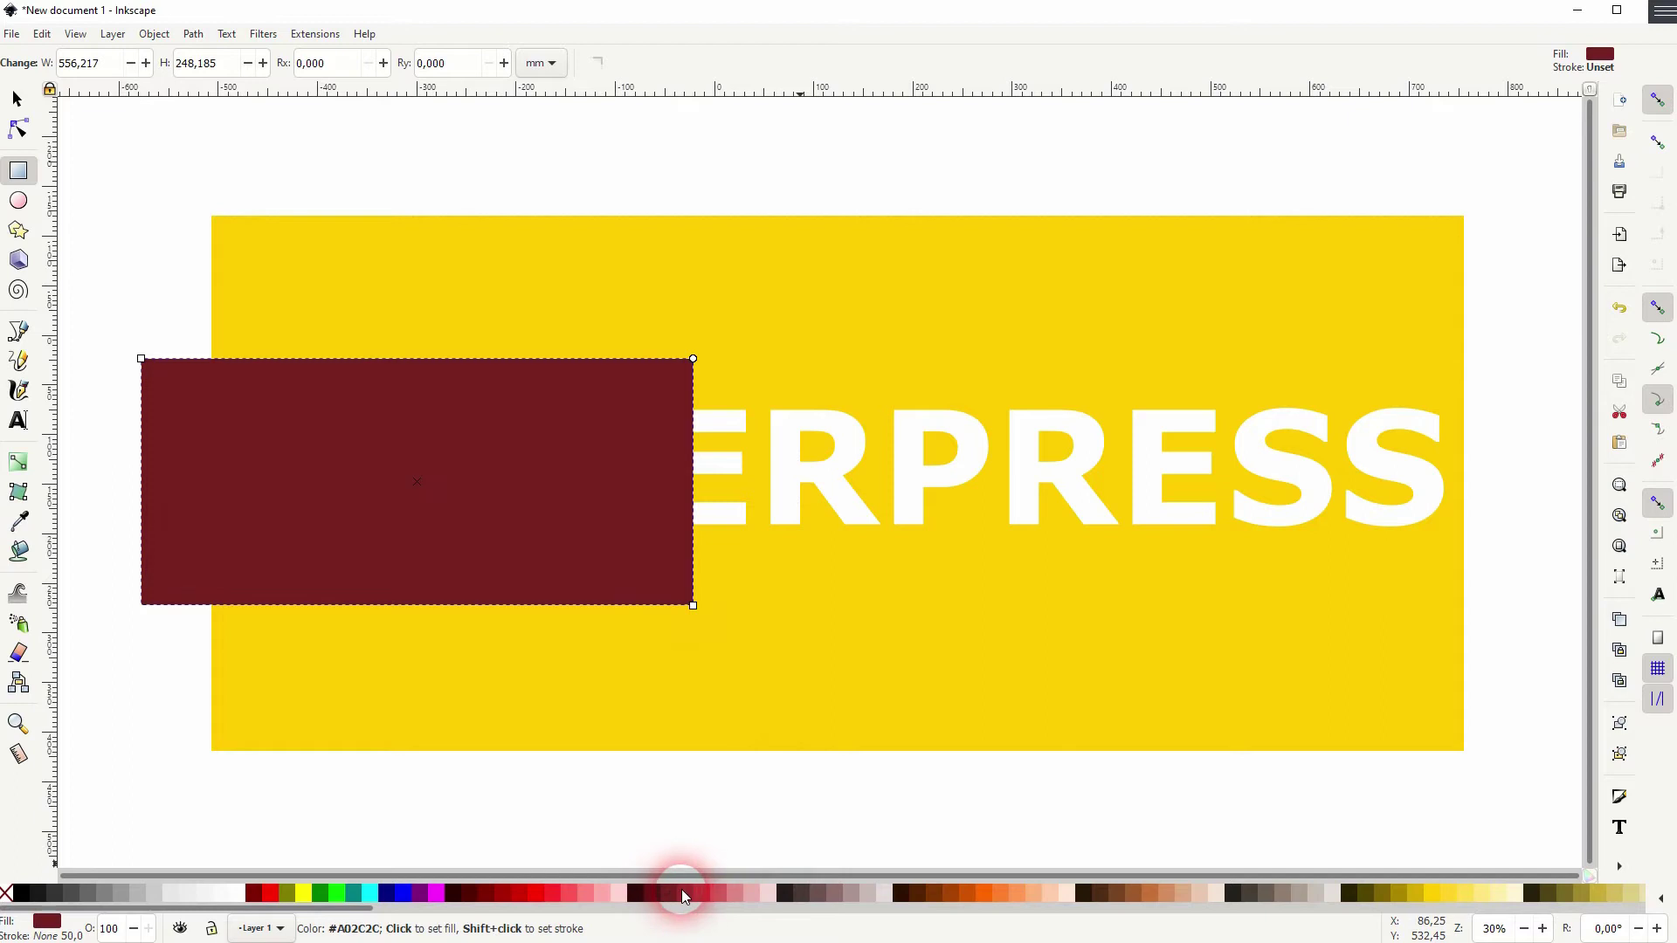
{"action": "left_click", "coordinate": [17, 98]}
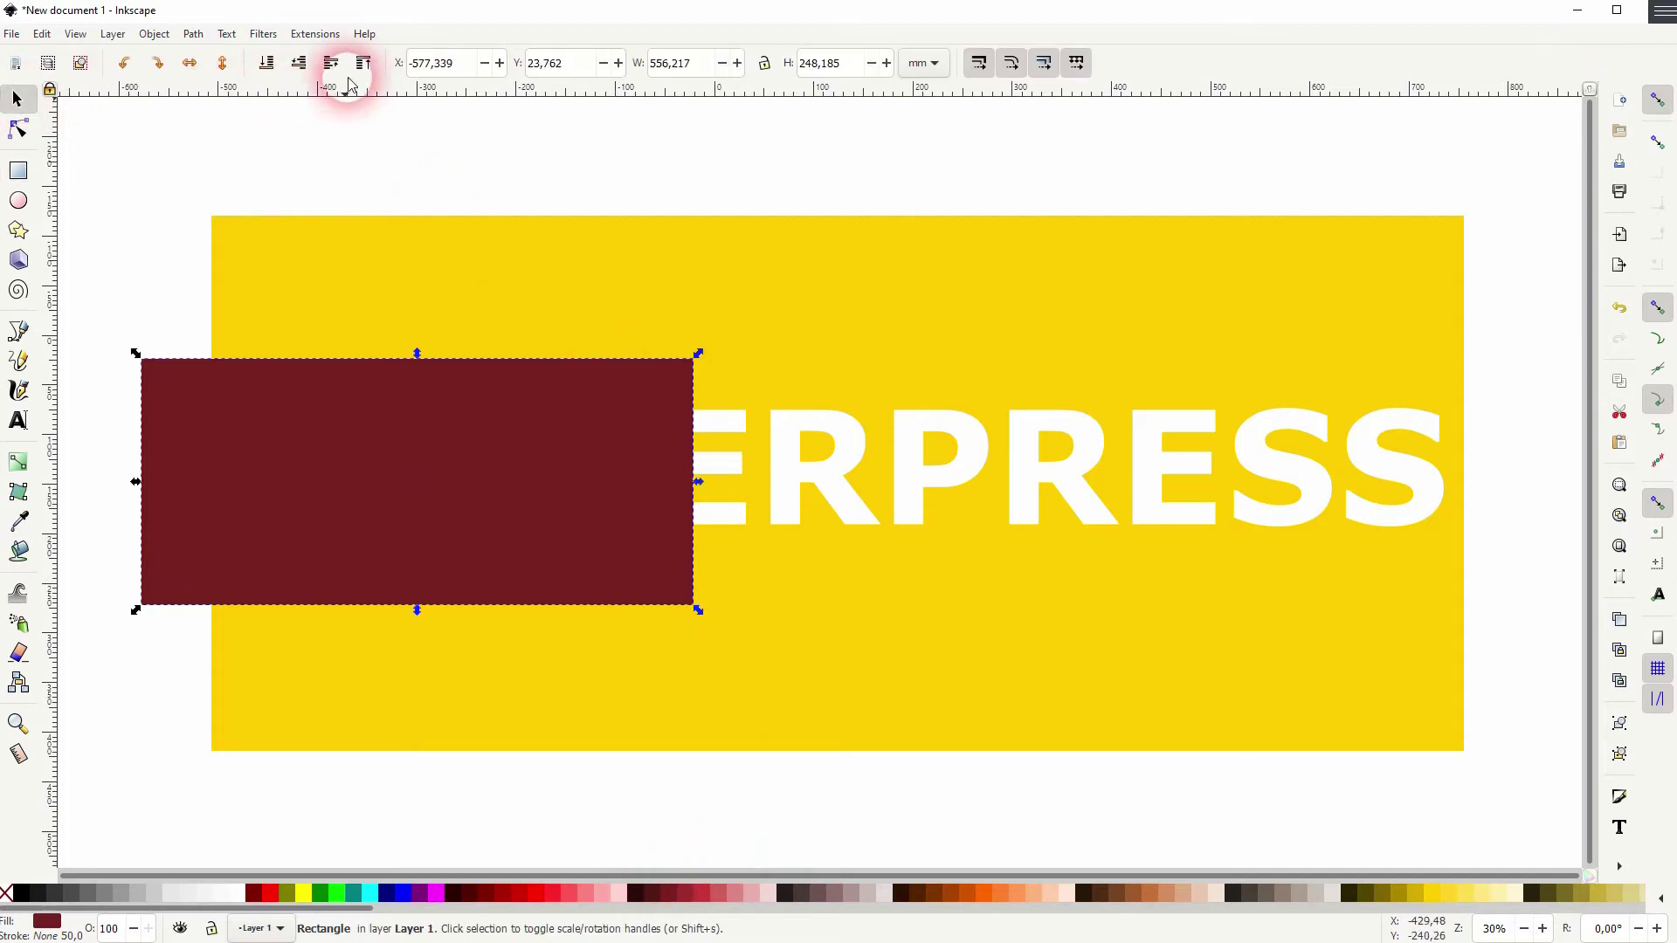
{"action": "left_click", "coordinate": [274, 66]}
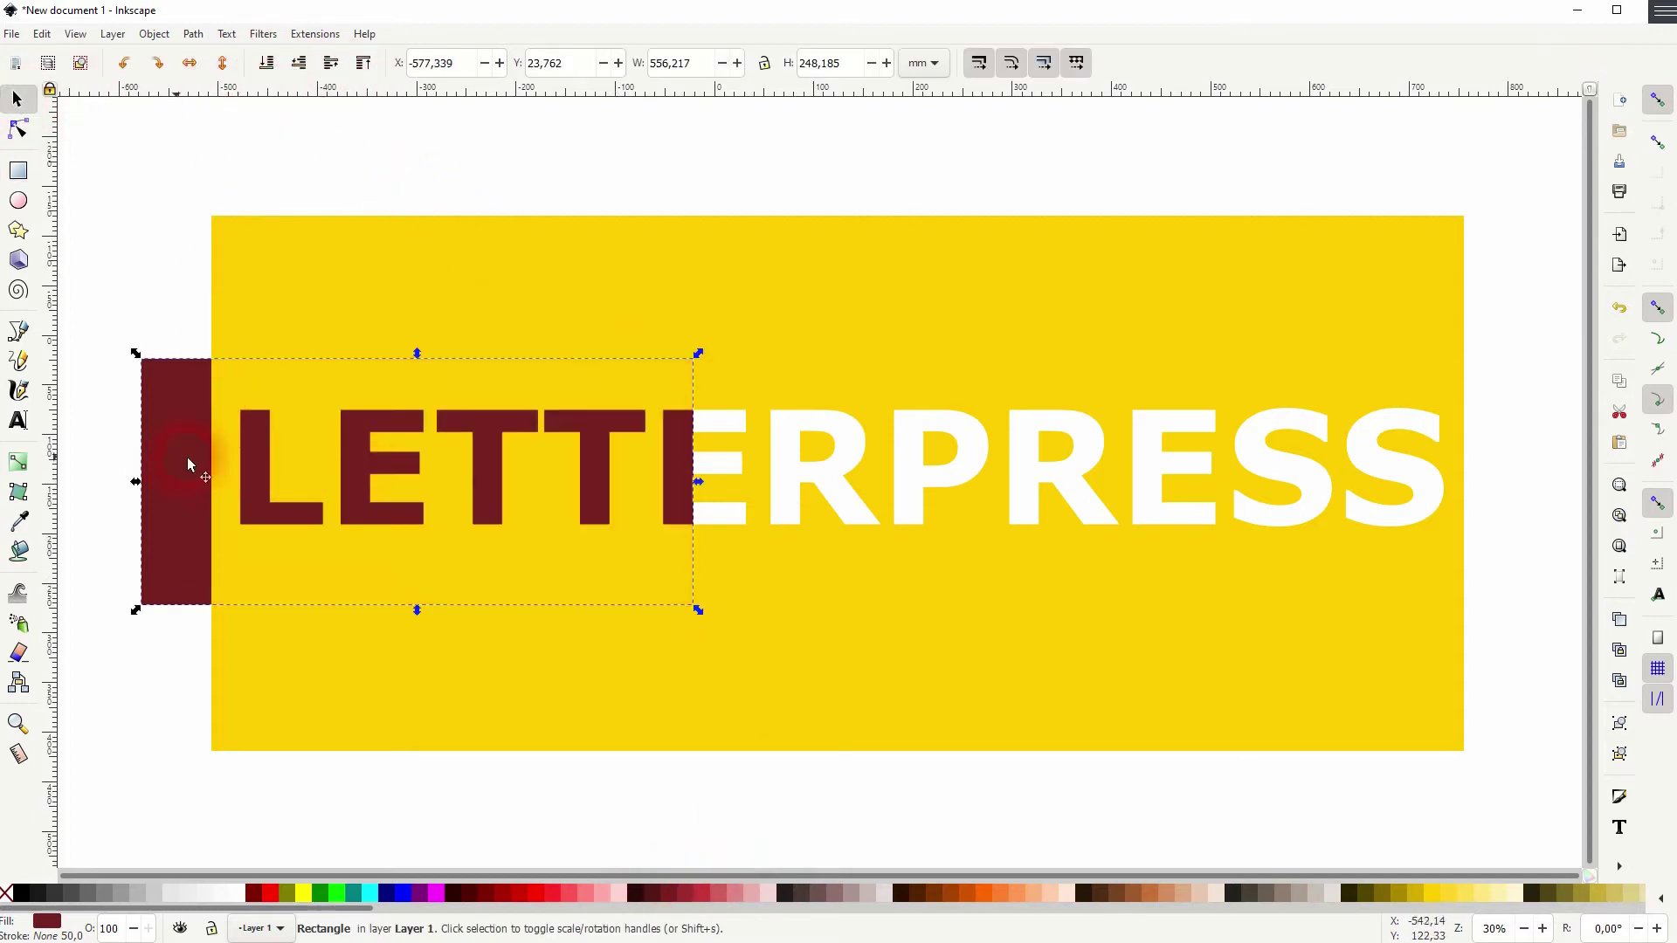
{"action": "left_click_drag", "start_coordinate": [187, 457], "coordinate": [1112, 489]}
{"action": "key", "text": "Delete"}
{"action": "left_click", "coordinate": [513, 529]}
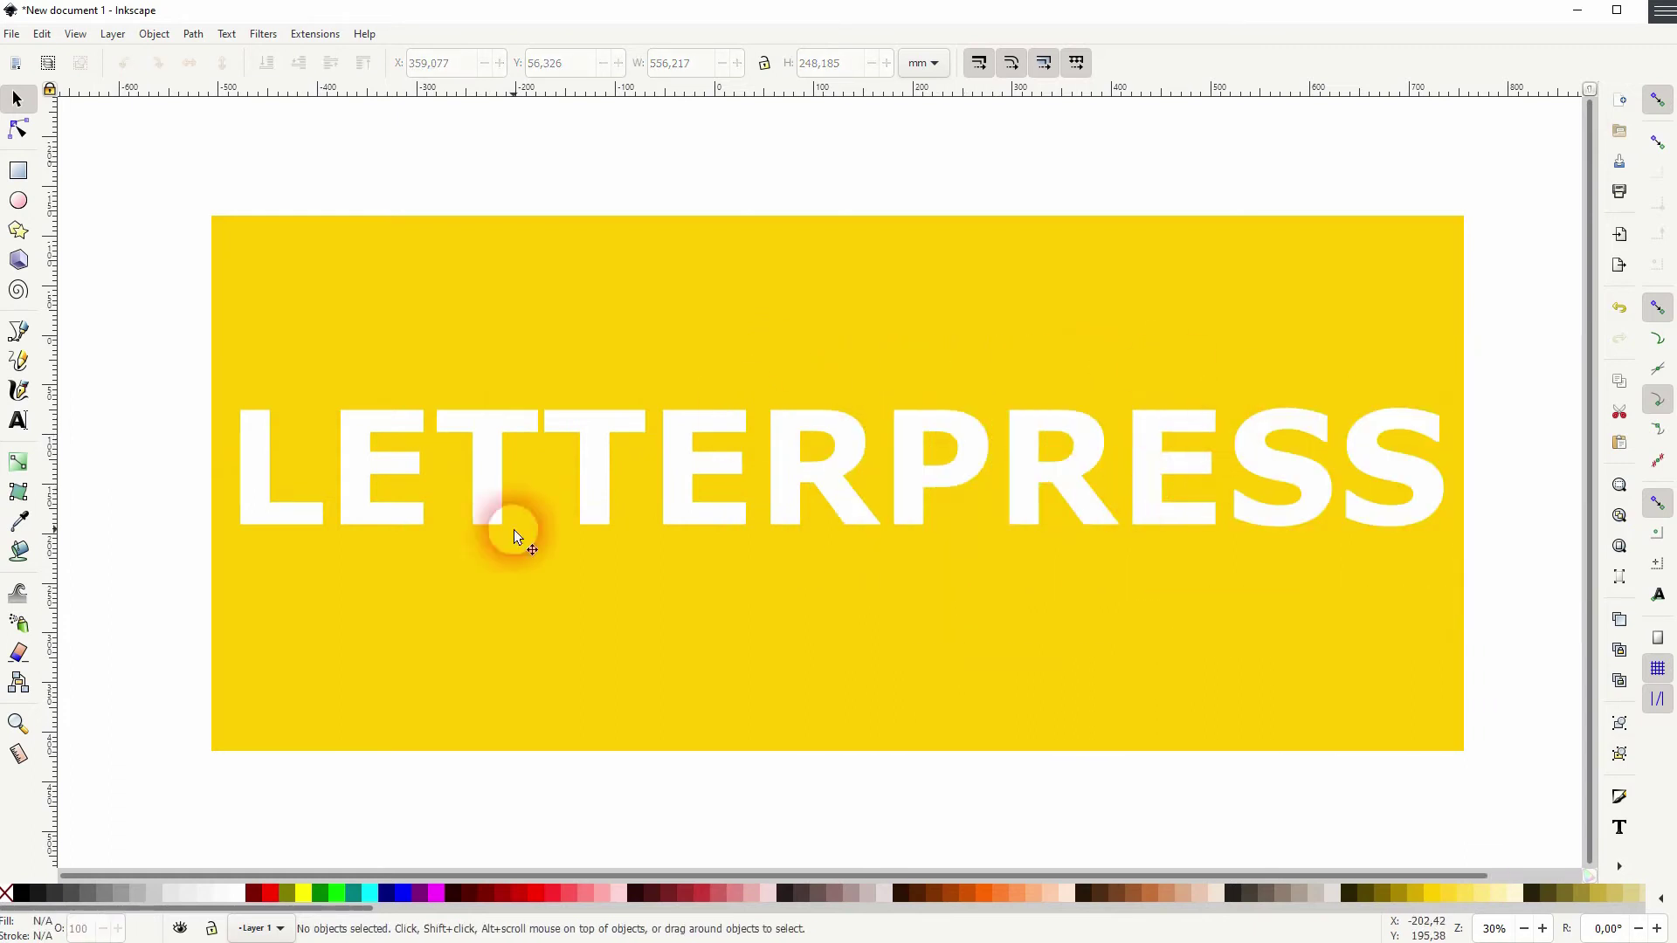
{"action": "left_click_drag", "start_coordinate": [667, 278], "coordinate": [654, 259]}
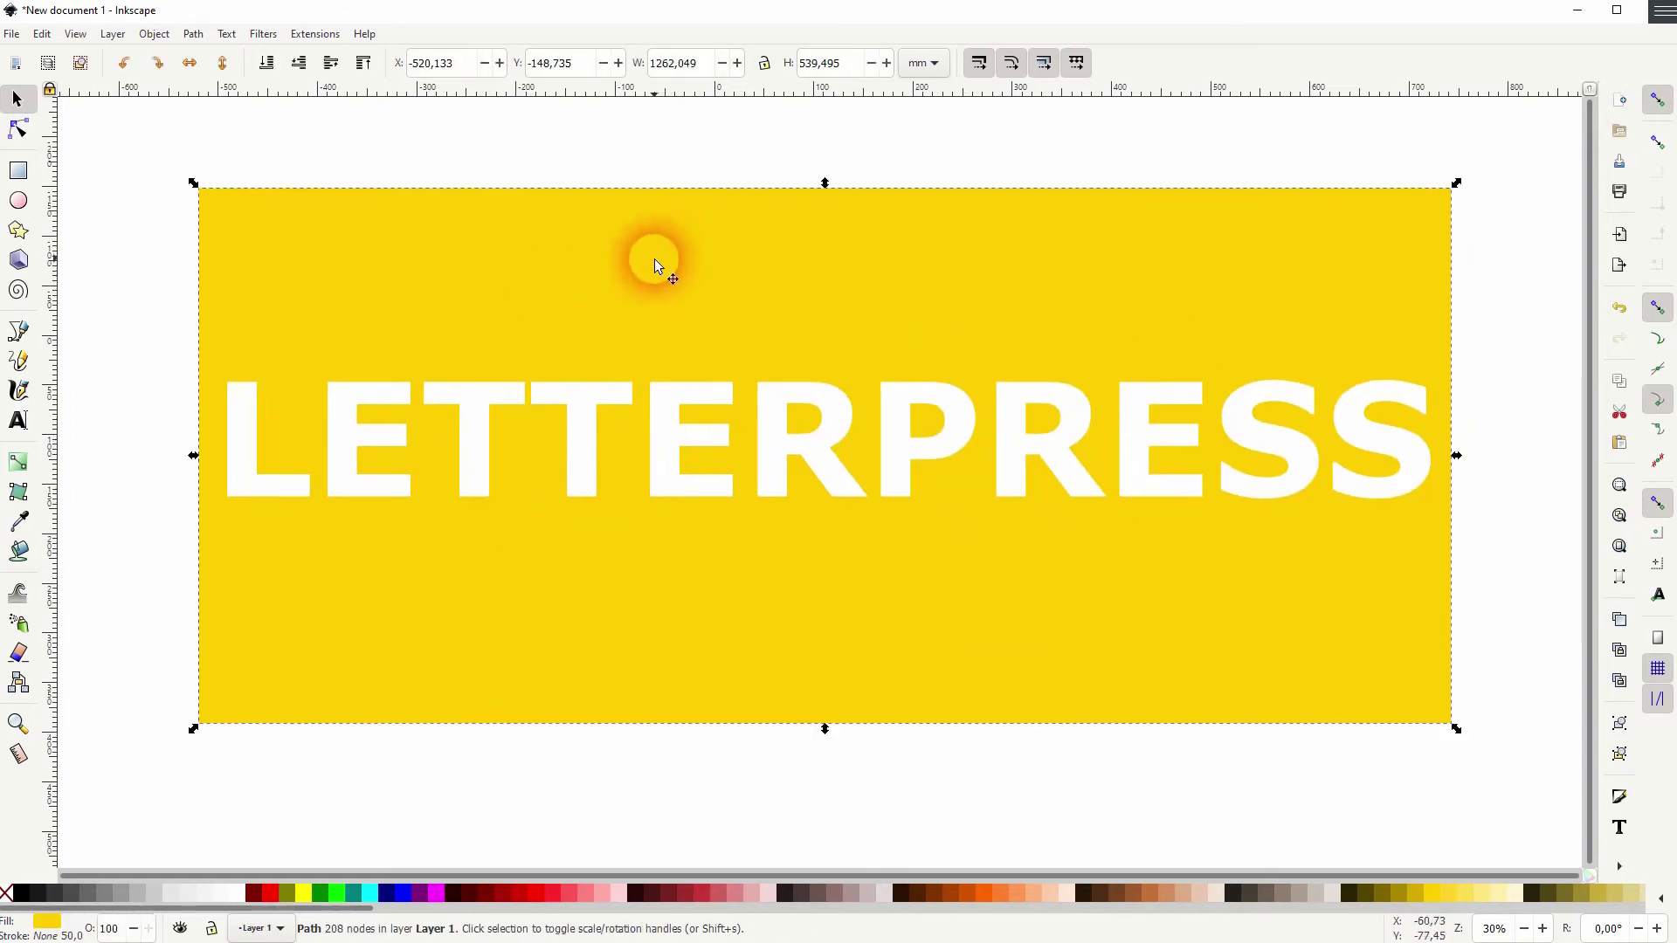
Step: Duplicate the cut-out panel and fill the copy black
{"action": "right_click", "coordinate": [663, 262]}
{"action": "left_click", "coordinate": [778, 389]}
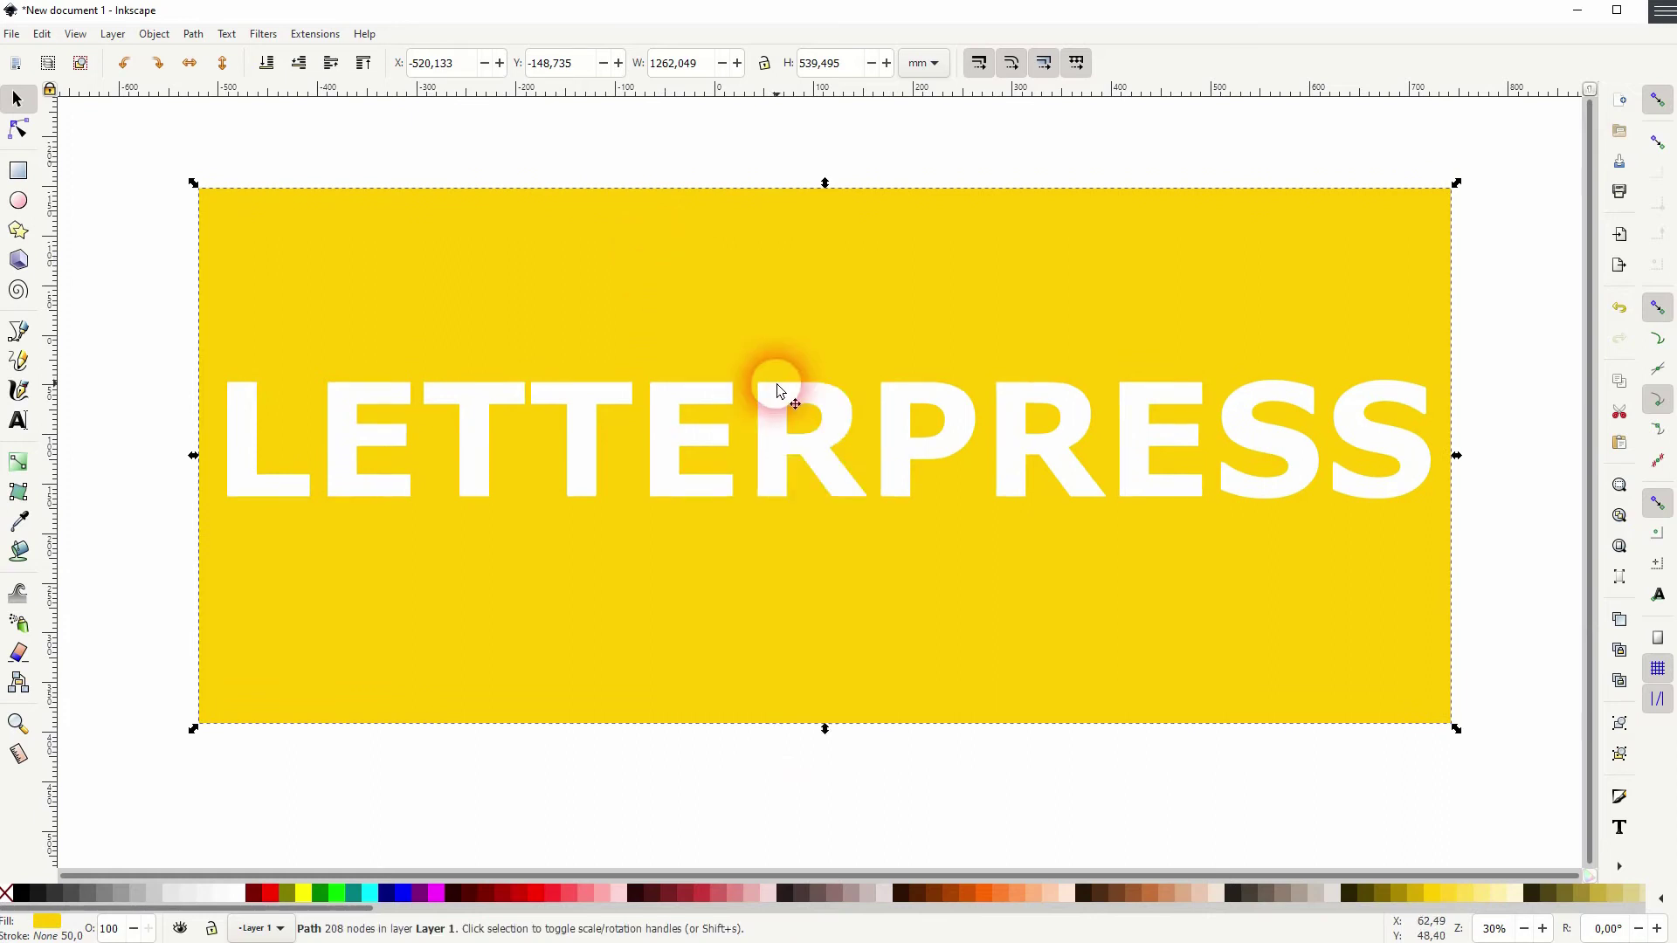
{"action": "left_click", "coordinate": [19, 893]}
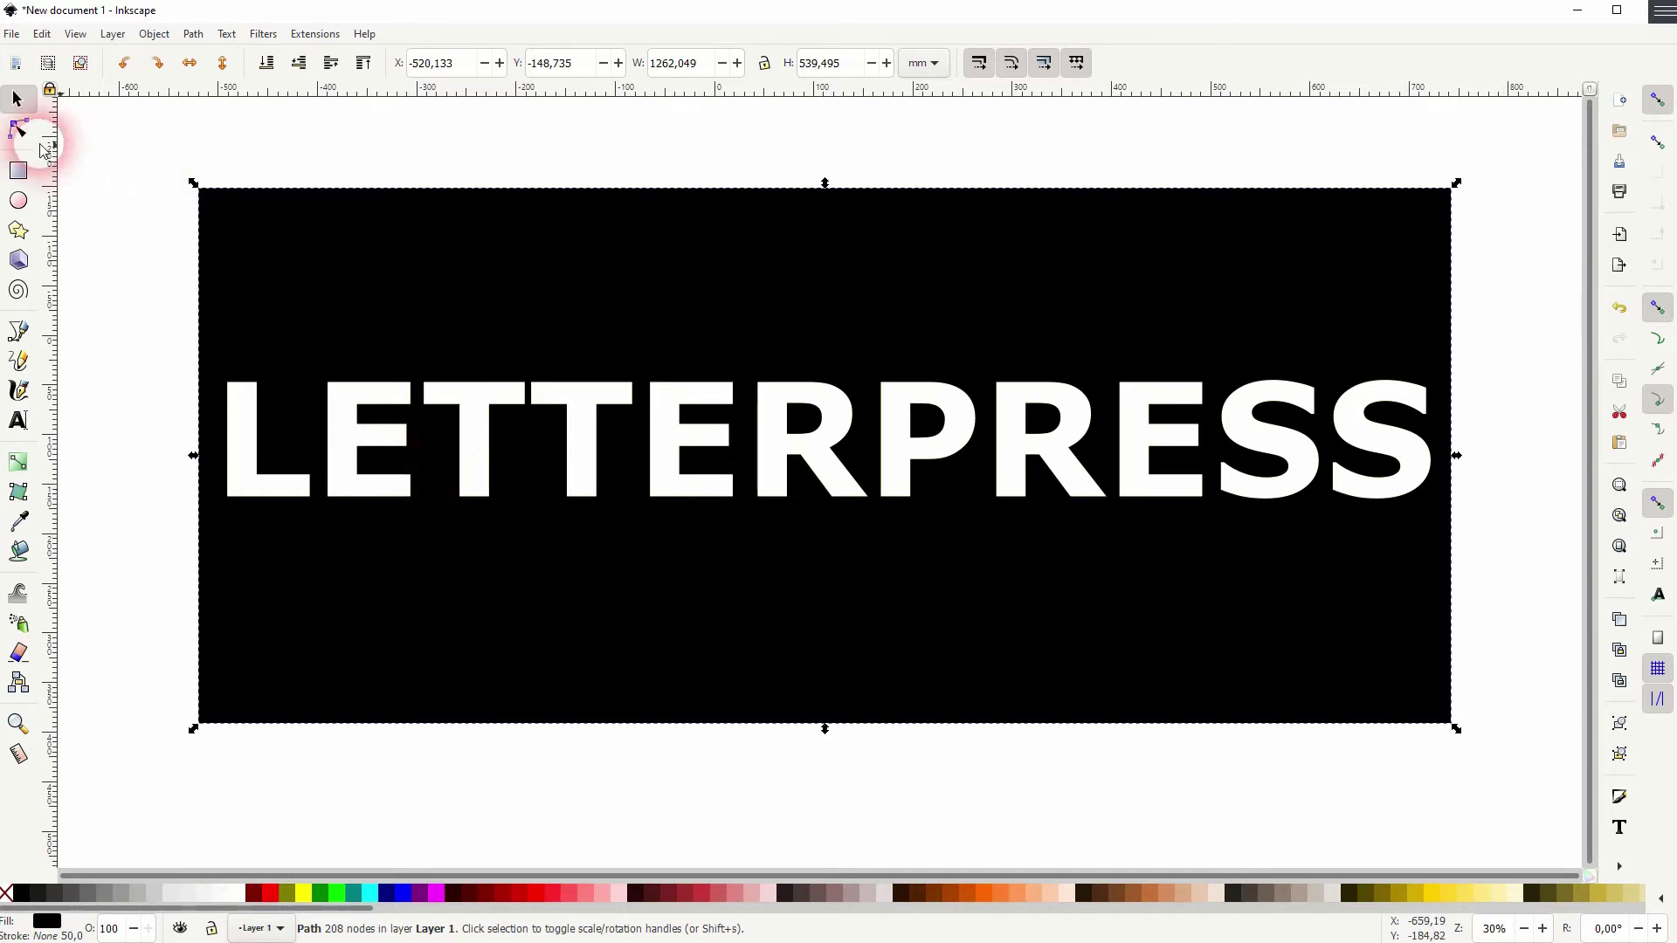
Step: Pull the black copy's edge nodes inward so a thin yellow border remains
{"action": "left_click", "coordinate": [19, 129]}
{"action": "left_click_drag", "start_coordinate": [125, 767], "coordinate": [1524, 647]}
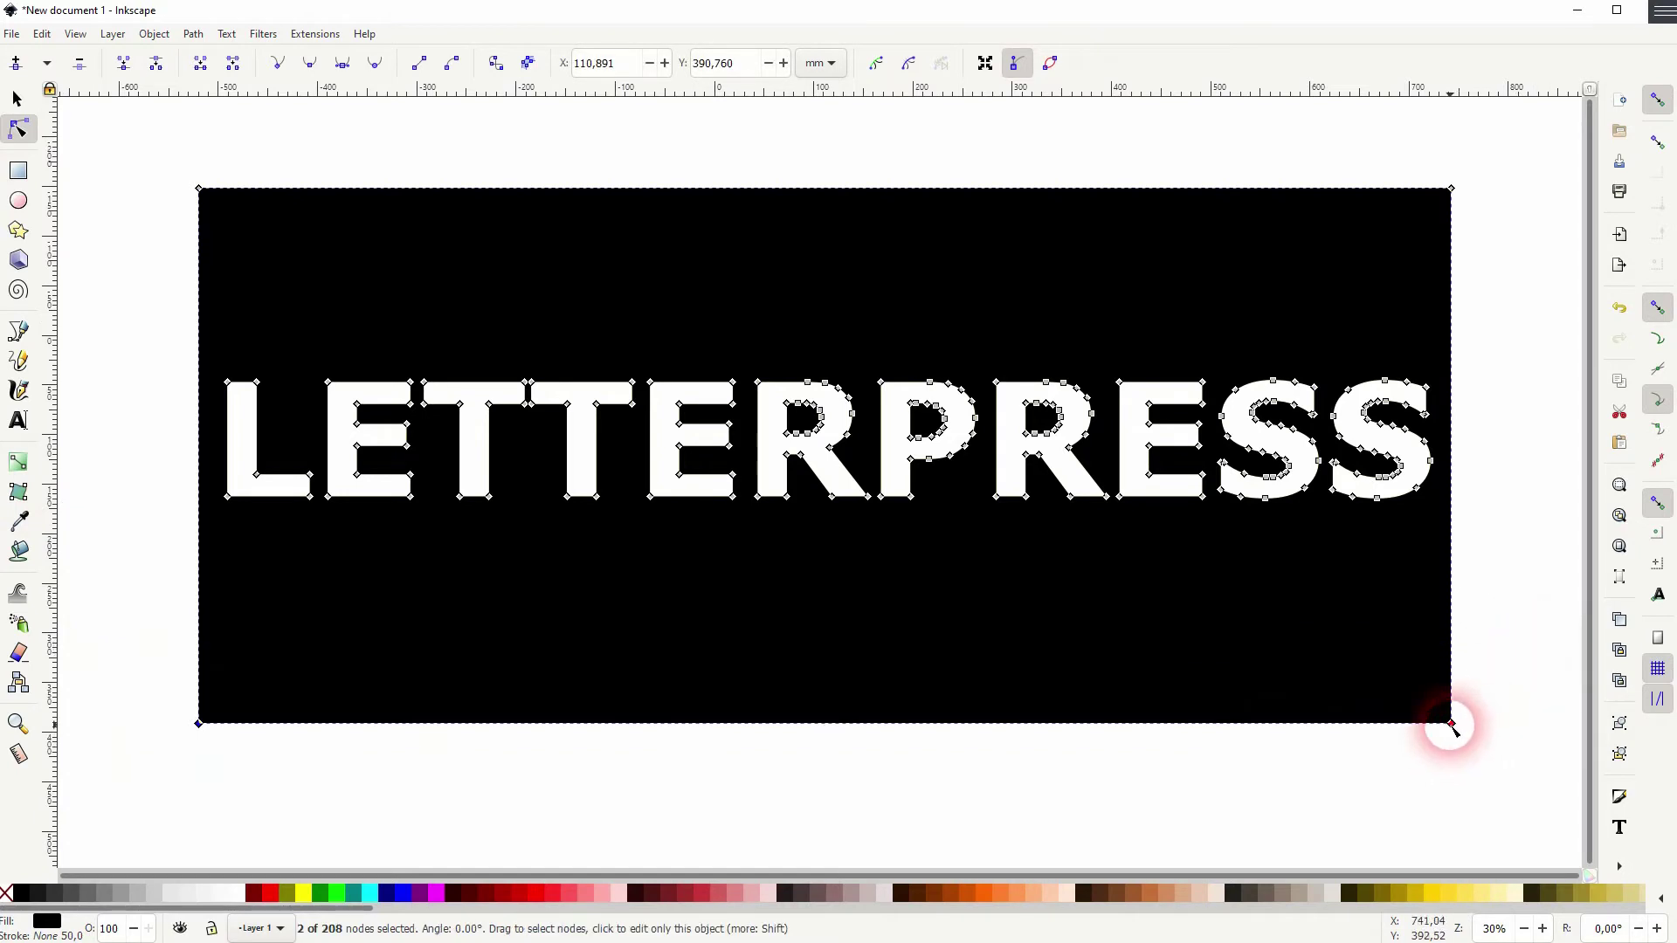
{"action": "left_click_drag", "start_coordinate": [1452, 725], "coordinate": [1453, 697]}
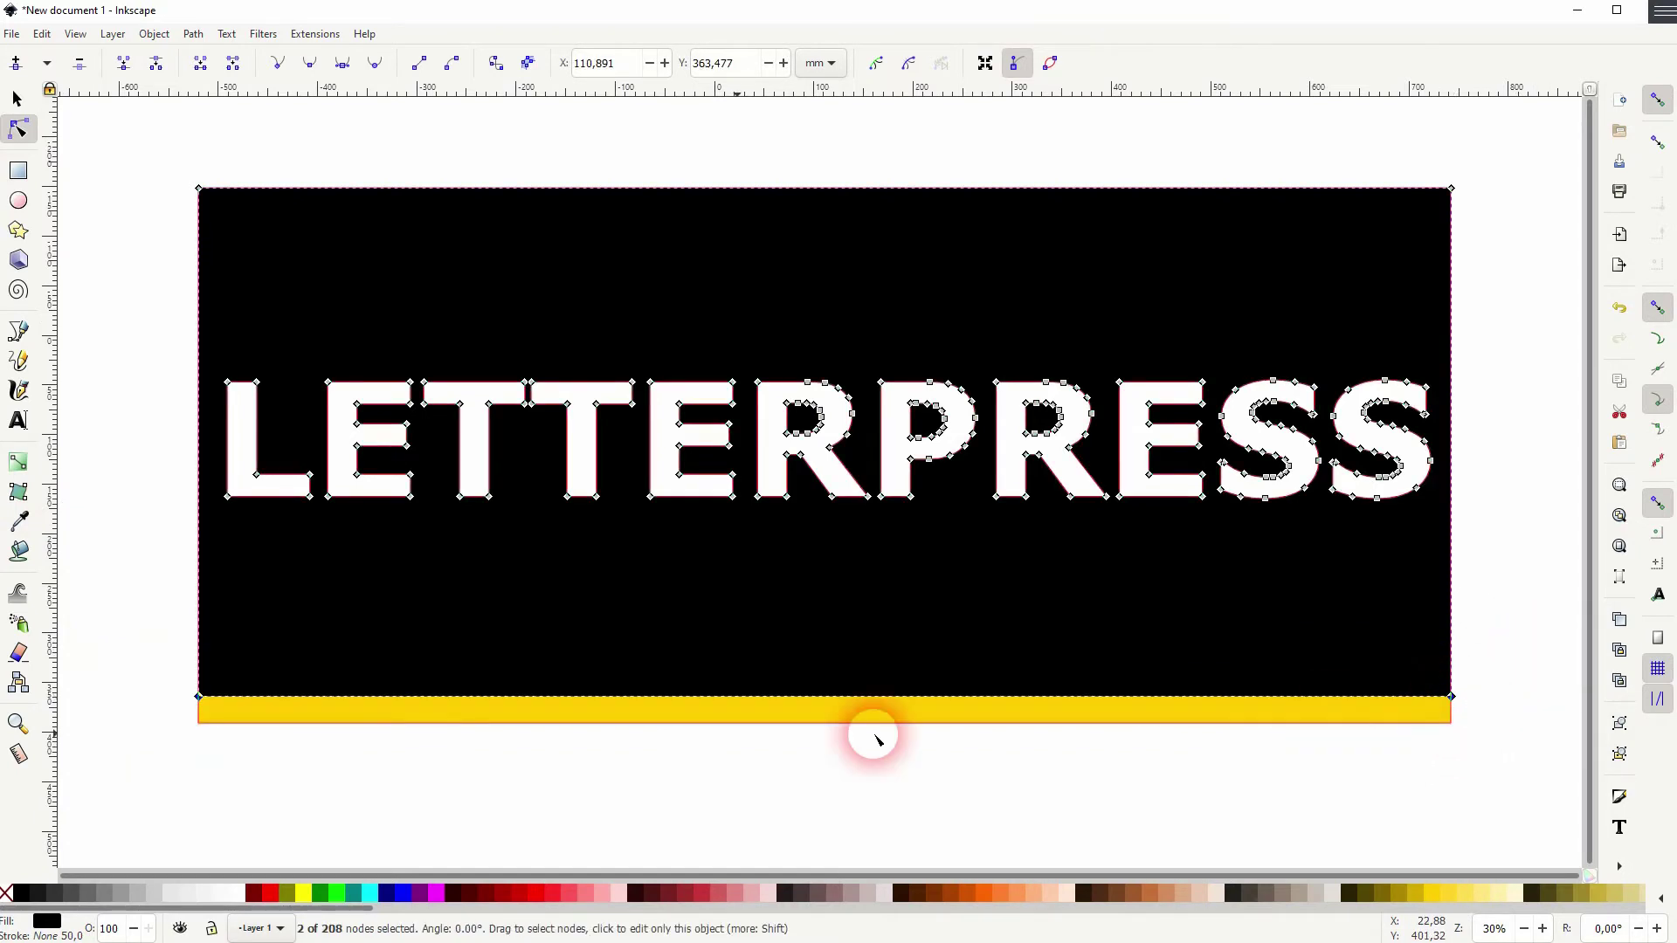
{"action": "mouse_move", "coordinate": [129, 747]}
{"action": "left_mouse_down"}
{"action": "mouse_move", "coordinate": [250, 211]}
{"action": "mouse_move", "coordinate": [224, 142]}
{"action": "mouse_move", "coordinate": [198, 161]}
{"action": "mouse_move", "coordinate": [222, 197]}
{"action": "mouse_move", "coordinate": [389, 214]}
{"action": "mouse_move", "coordinate": [1459, 250]}
{"action": "mouse_move", "coordinate": [1474, 229]}
{"action": "mouse_move", "coordinate": [1452, 213]}
{"action": "mouse_move", "coordinate": [1422, 411]}
{"action": "mouse_move", "coordinate": [1433, 722]}
{"action": "mouse_move", "coordinate": [1441, 698]}
{"action": "left_mouse_up"}
{"action": "left_click", "coordinate": [1522, 545]}
{"action": "left_click", "coordinate": [186, 218]}
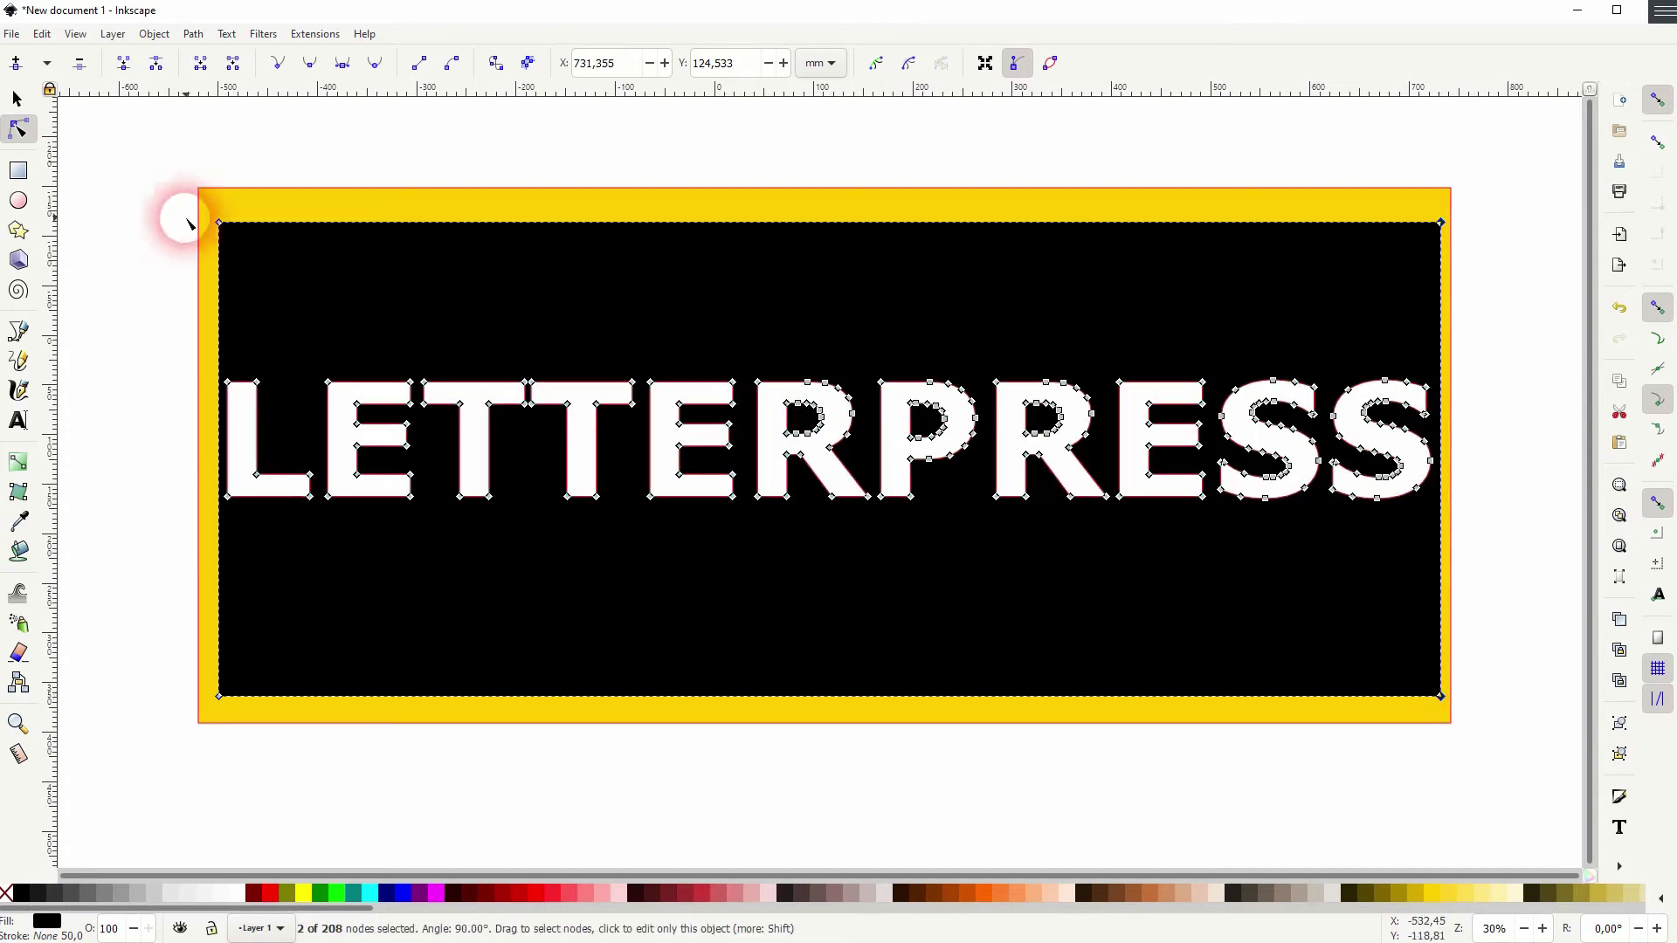
{"action": "left_click", "coordinate": [16, 101]}
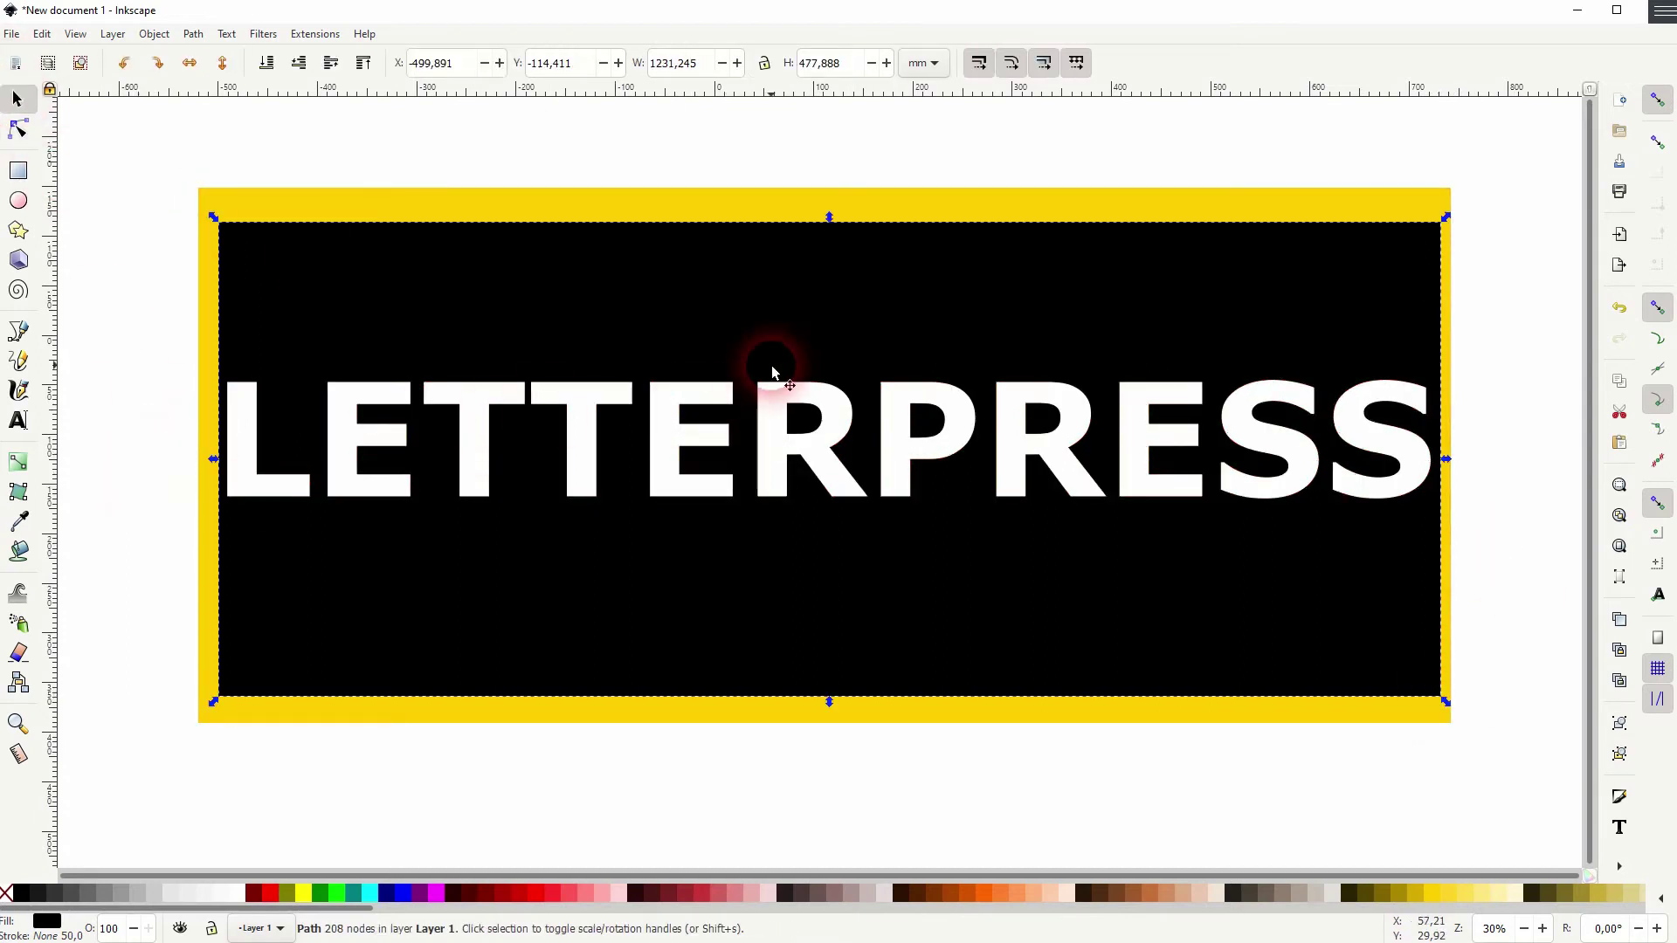
Step: Lower the black panel to the bottom and nudge it two steps down and right
{"action": "left_click", "coordinate": [268, 64]}
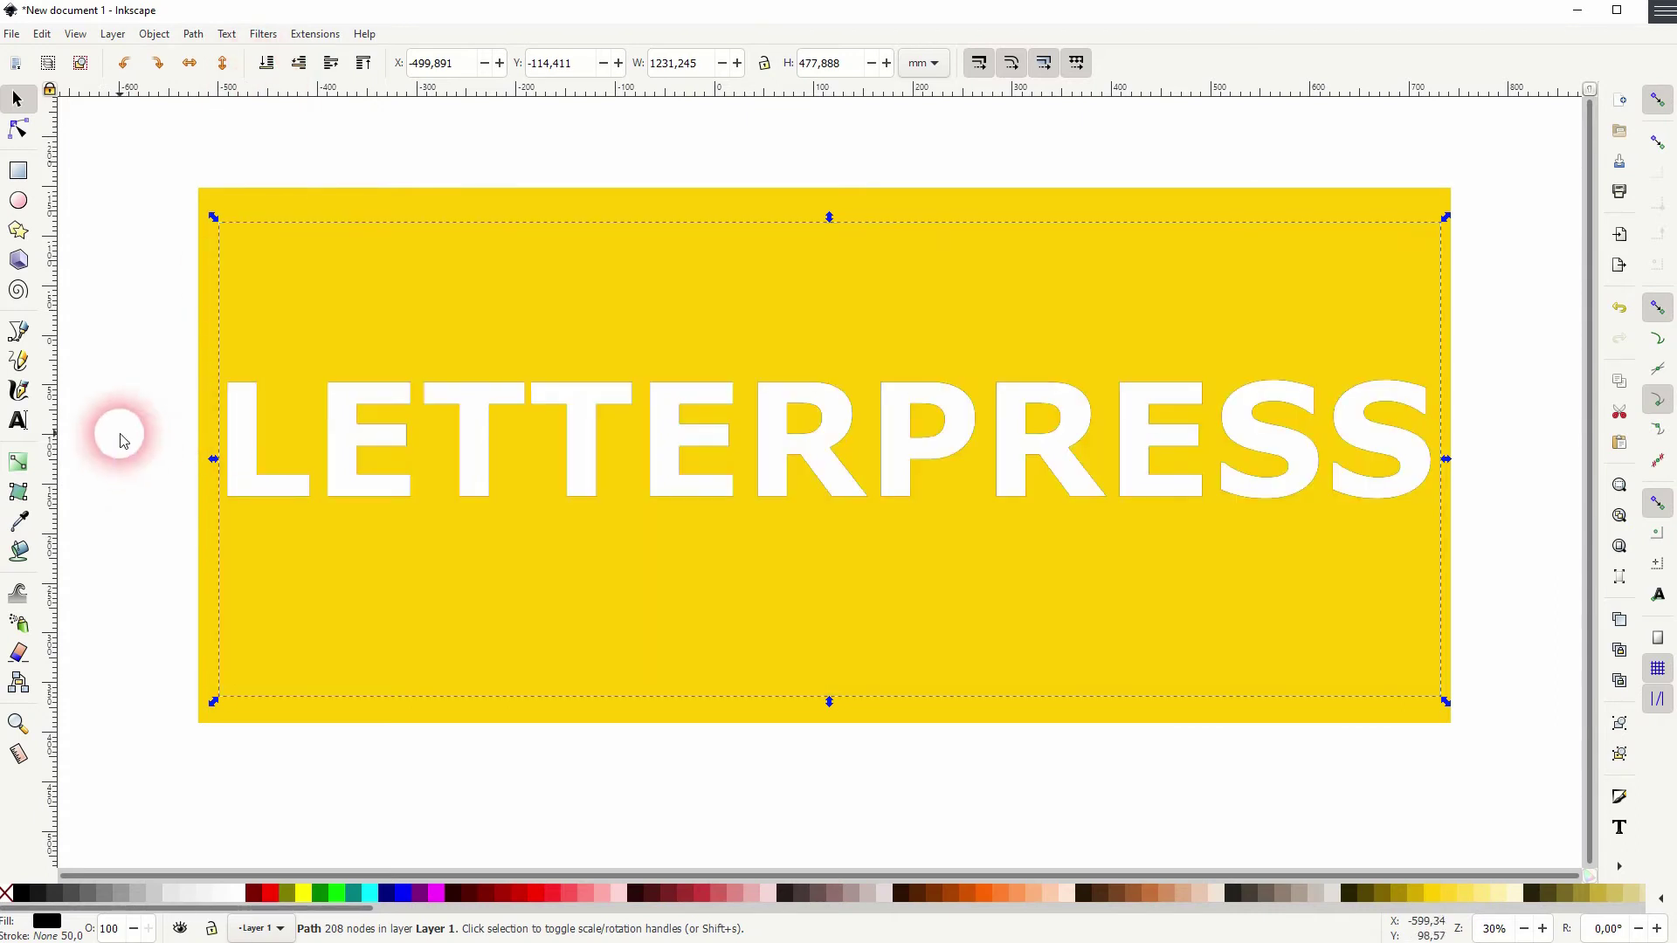
{"action": "key", "text": "Down"}
{"action": "key", "text": "Down"}
{"action": "key", "text": "Down"}
{"action": "key", "text": "Down"}
{"action": "key", "text": "Down"}
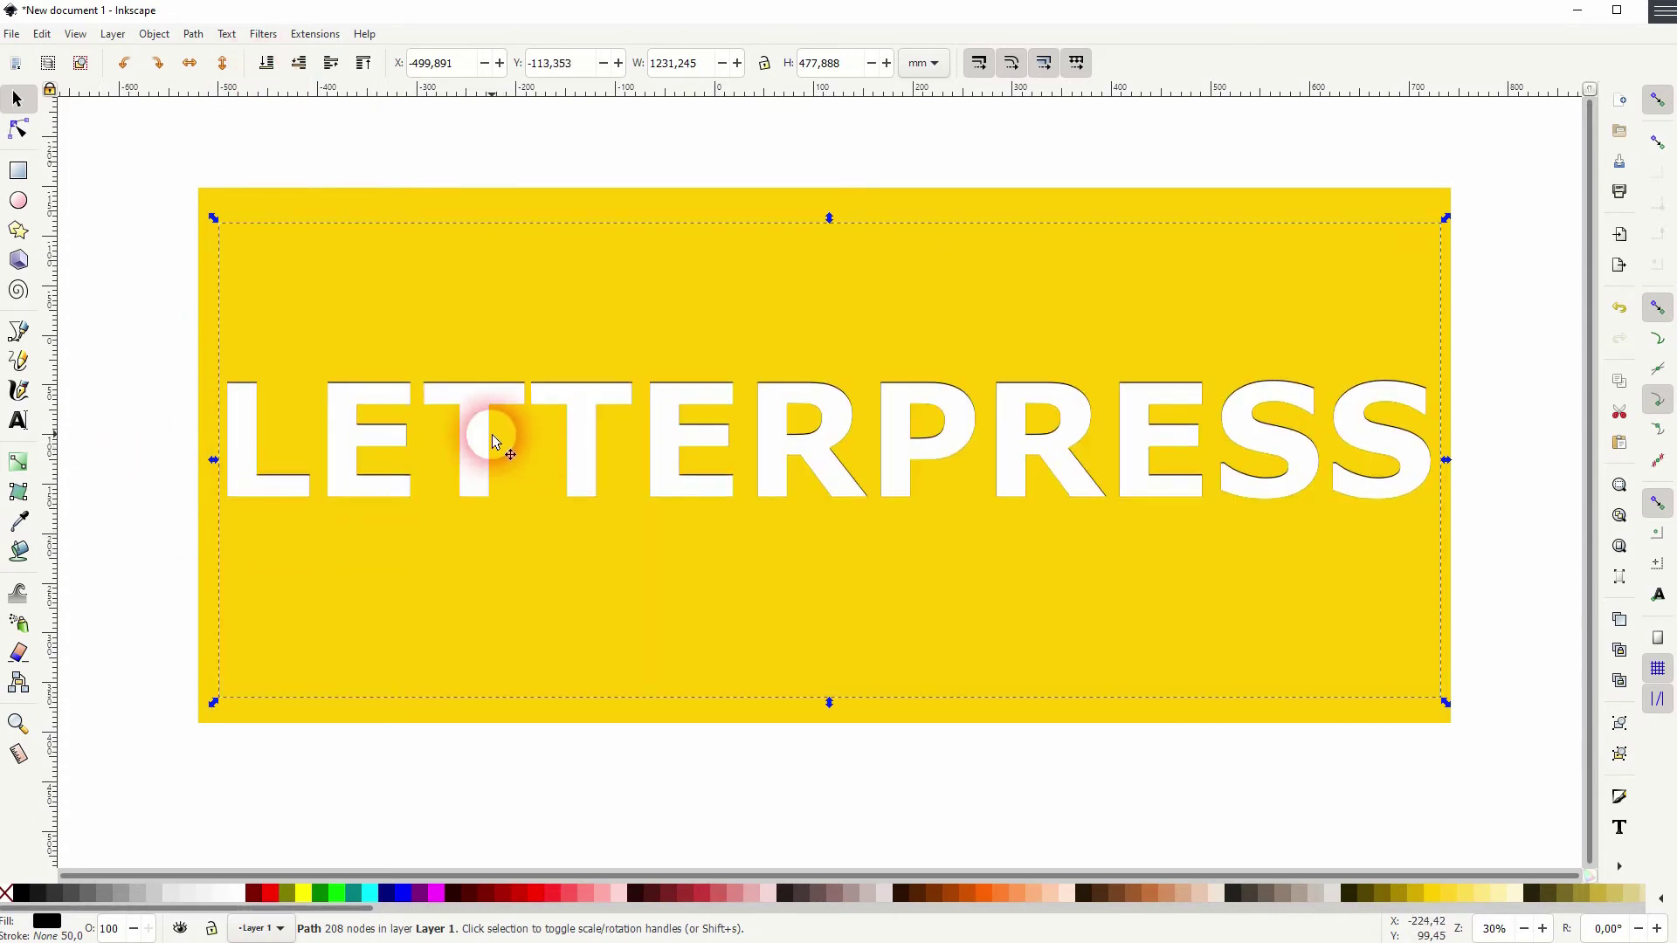
{"action": "key", "text": "Right"}
{"action": "key", "text": "Right"}
{"action": "key", "text": "Right"}
{"action": "key", "text": "Right"}
{"action": "key", "text": "Right"}
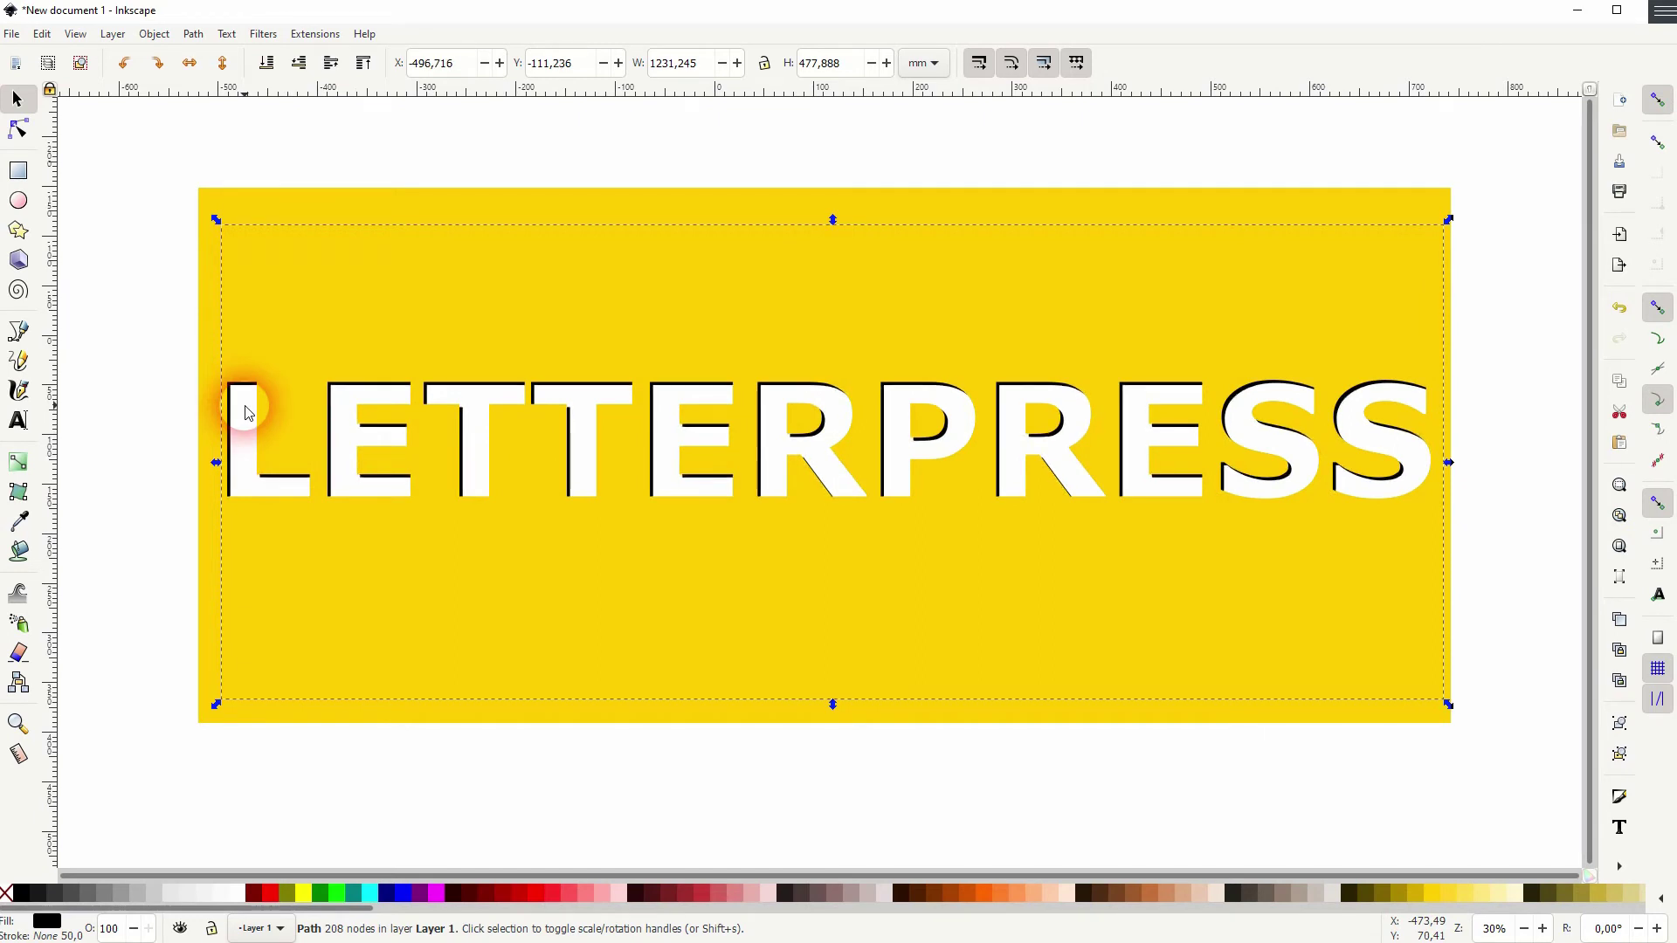
{"action": "key", "text": "Down"}
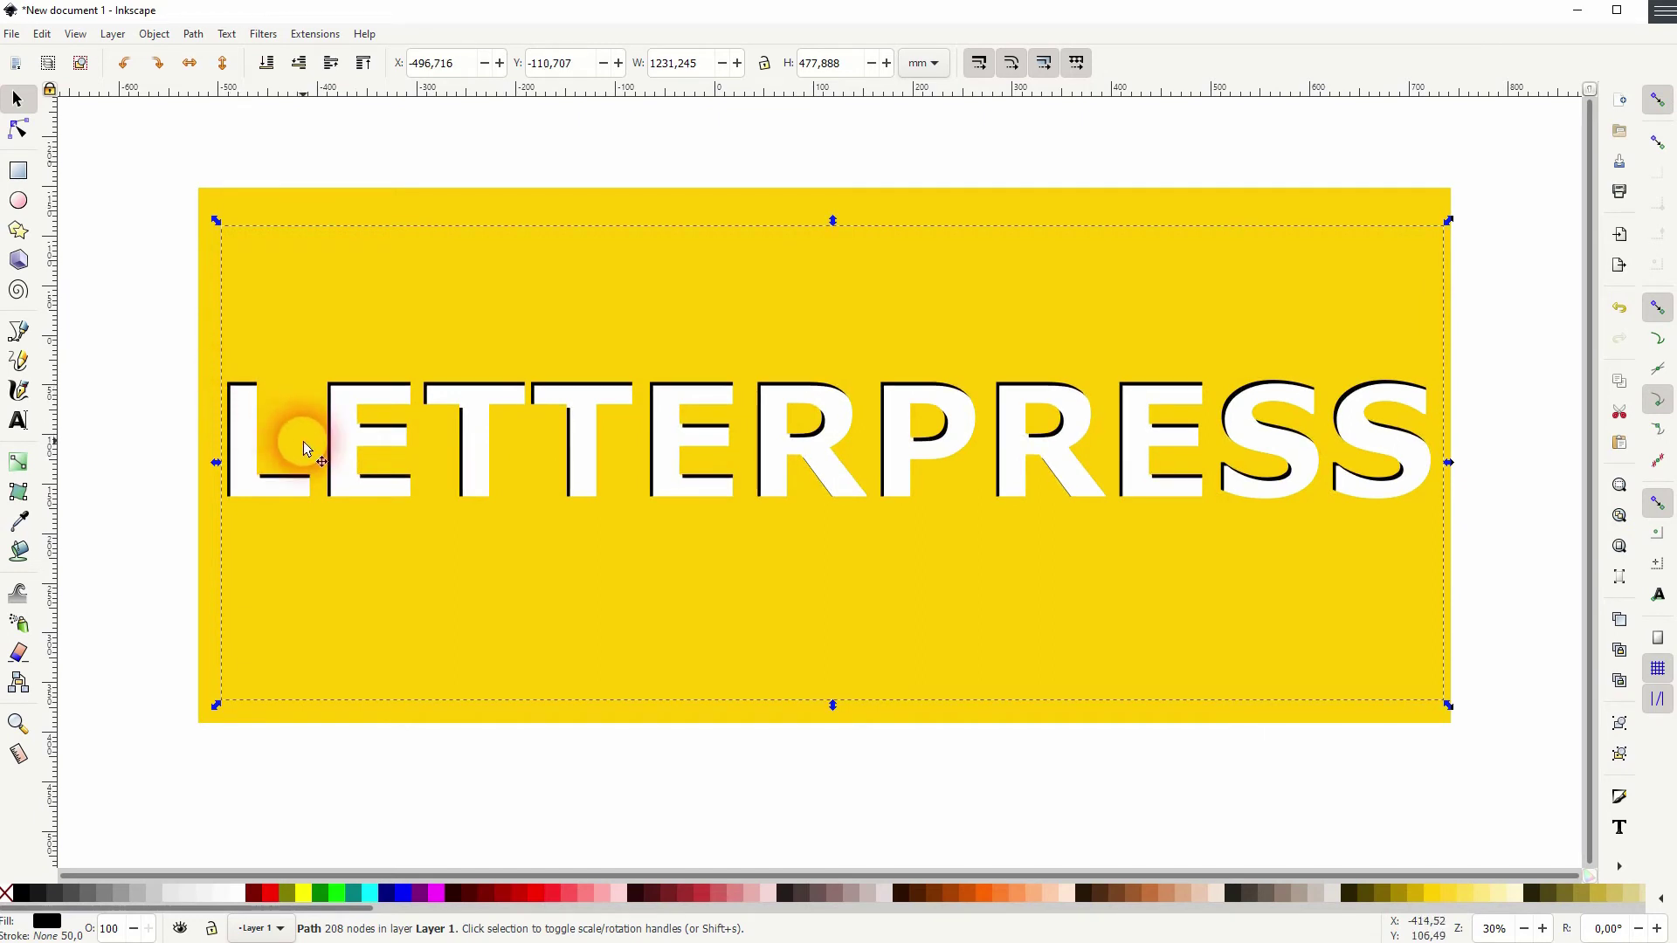
{"action": "key", "text": "Right"}
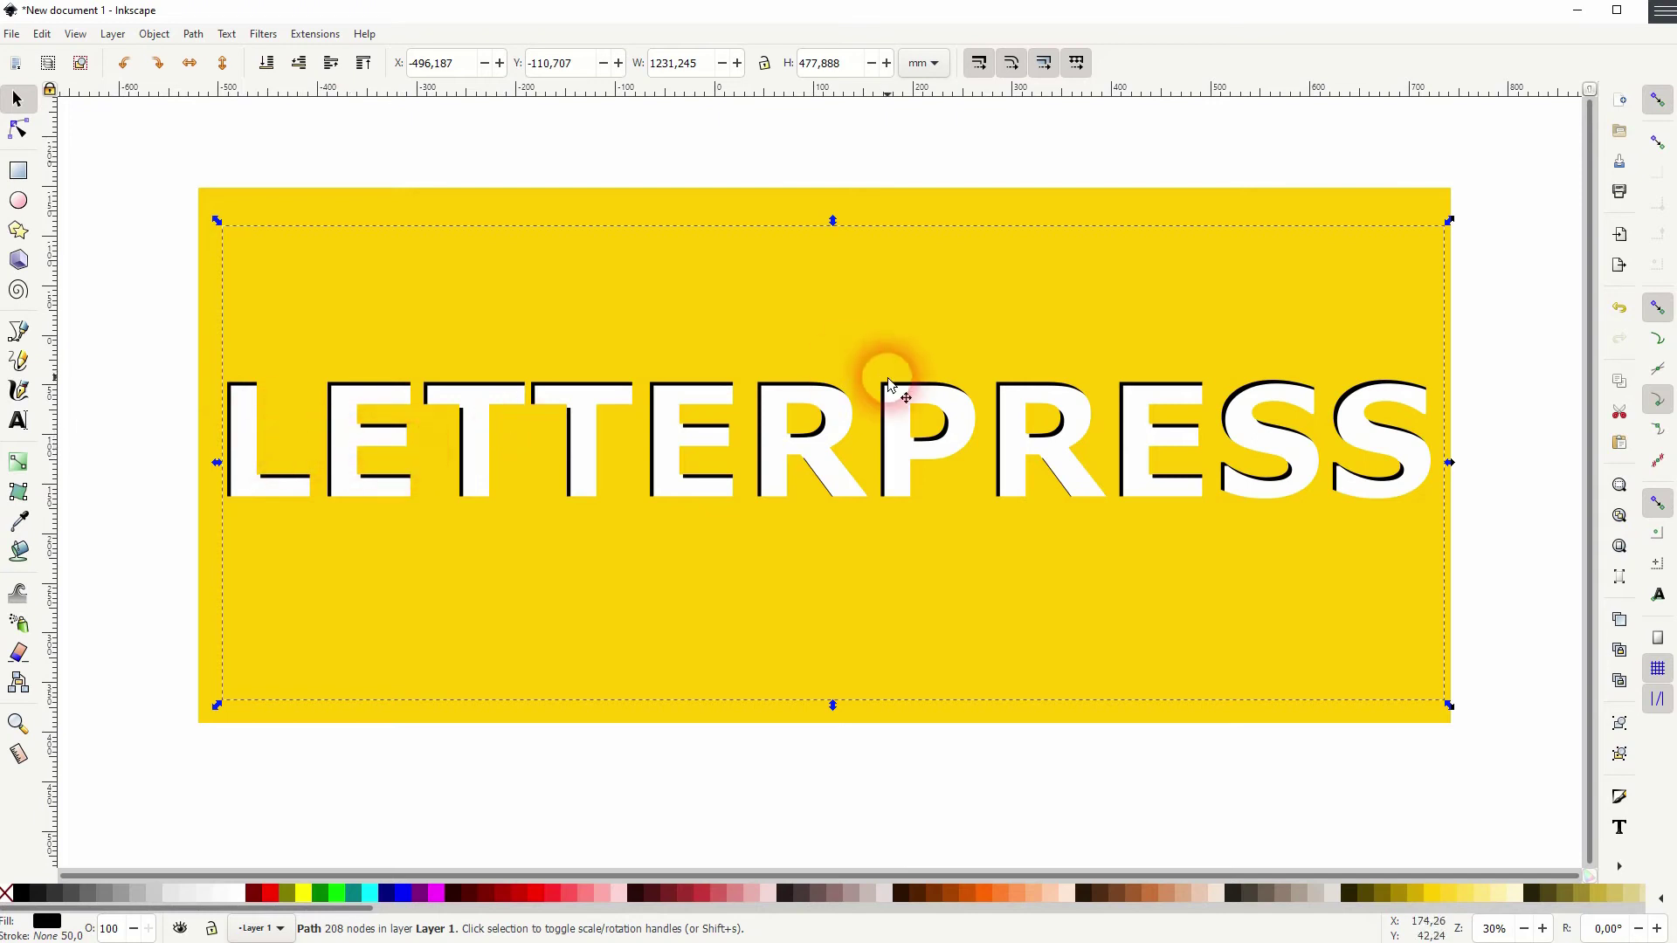
Step: In Fill and Stroke, give the black shadow 6.5% blur and about 39% opacity
{"action": "left_click", "coordinate": [154, 34]}
{"action": "left_click", "coordinate": [185, 77]}
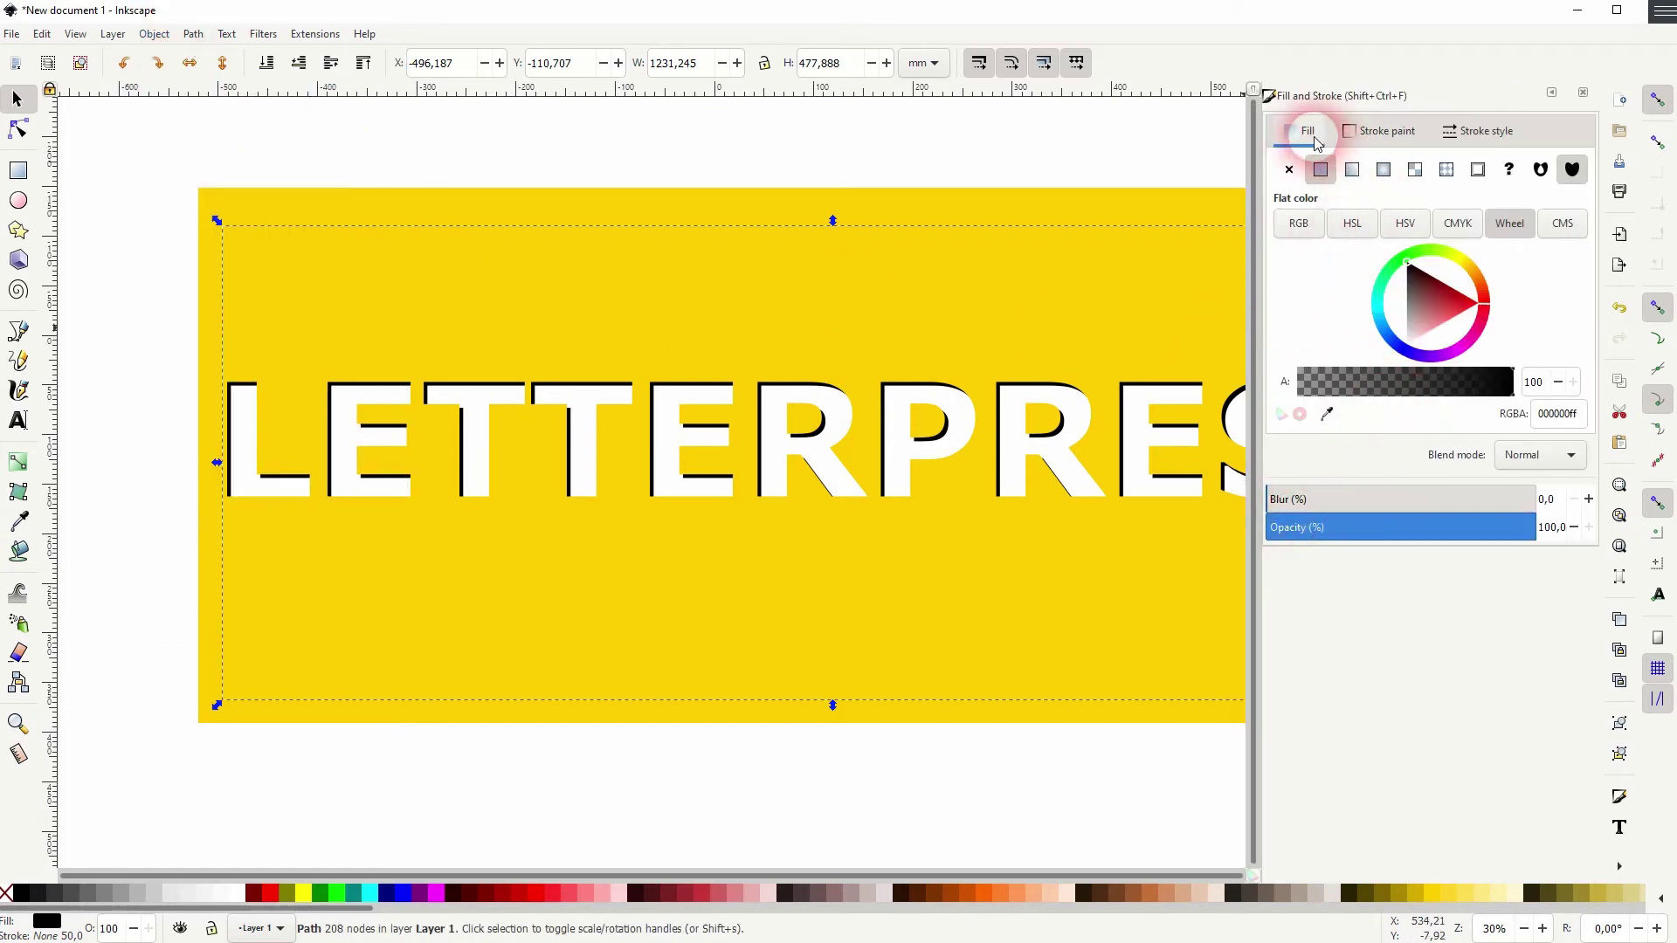
{"action": "left_click", "coordinate": [1334, 172]}
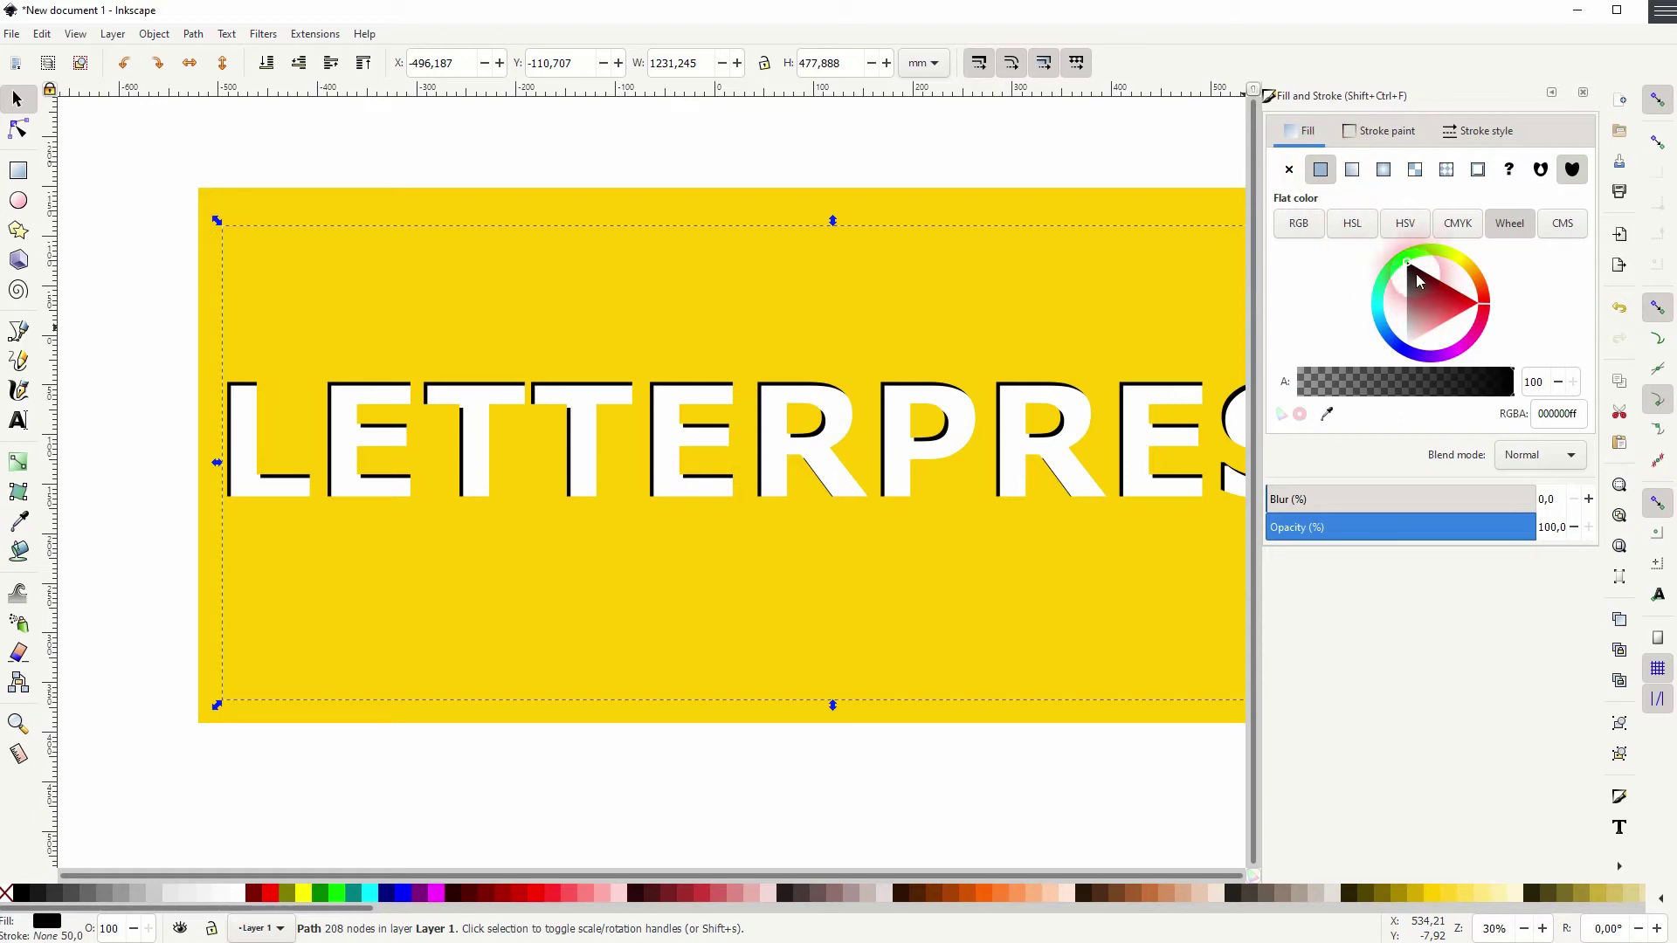
{"action": "left_click_drag", "start_coordinate": [1281, 502], "coordinate": [1304, 502]}
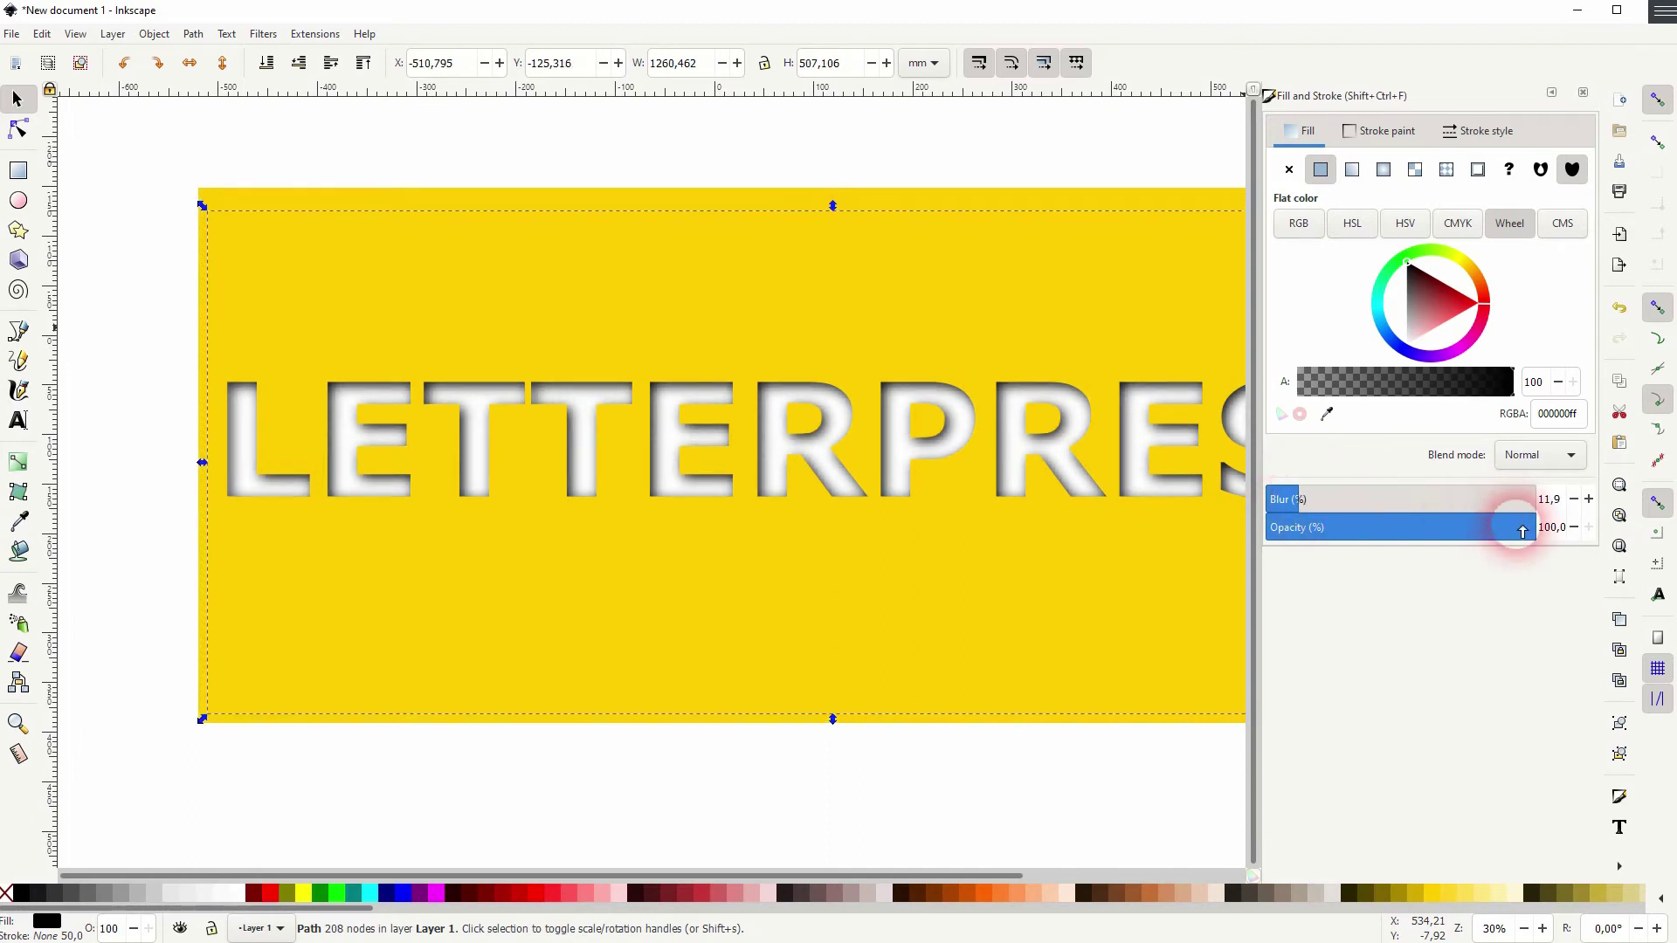
{"action": "left_click_drag", "start_coordinate": [1537, 534], "coordinate": [1289, 506]}
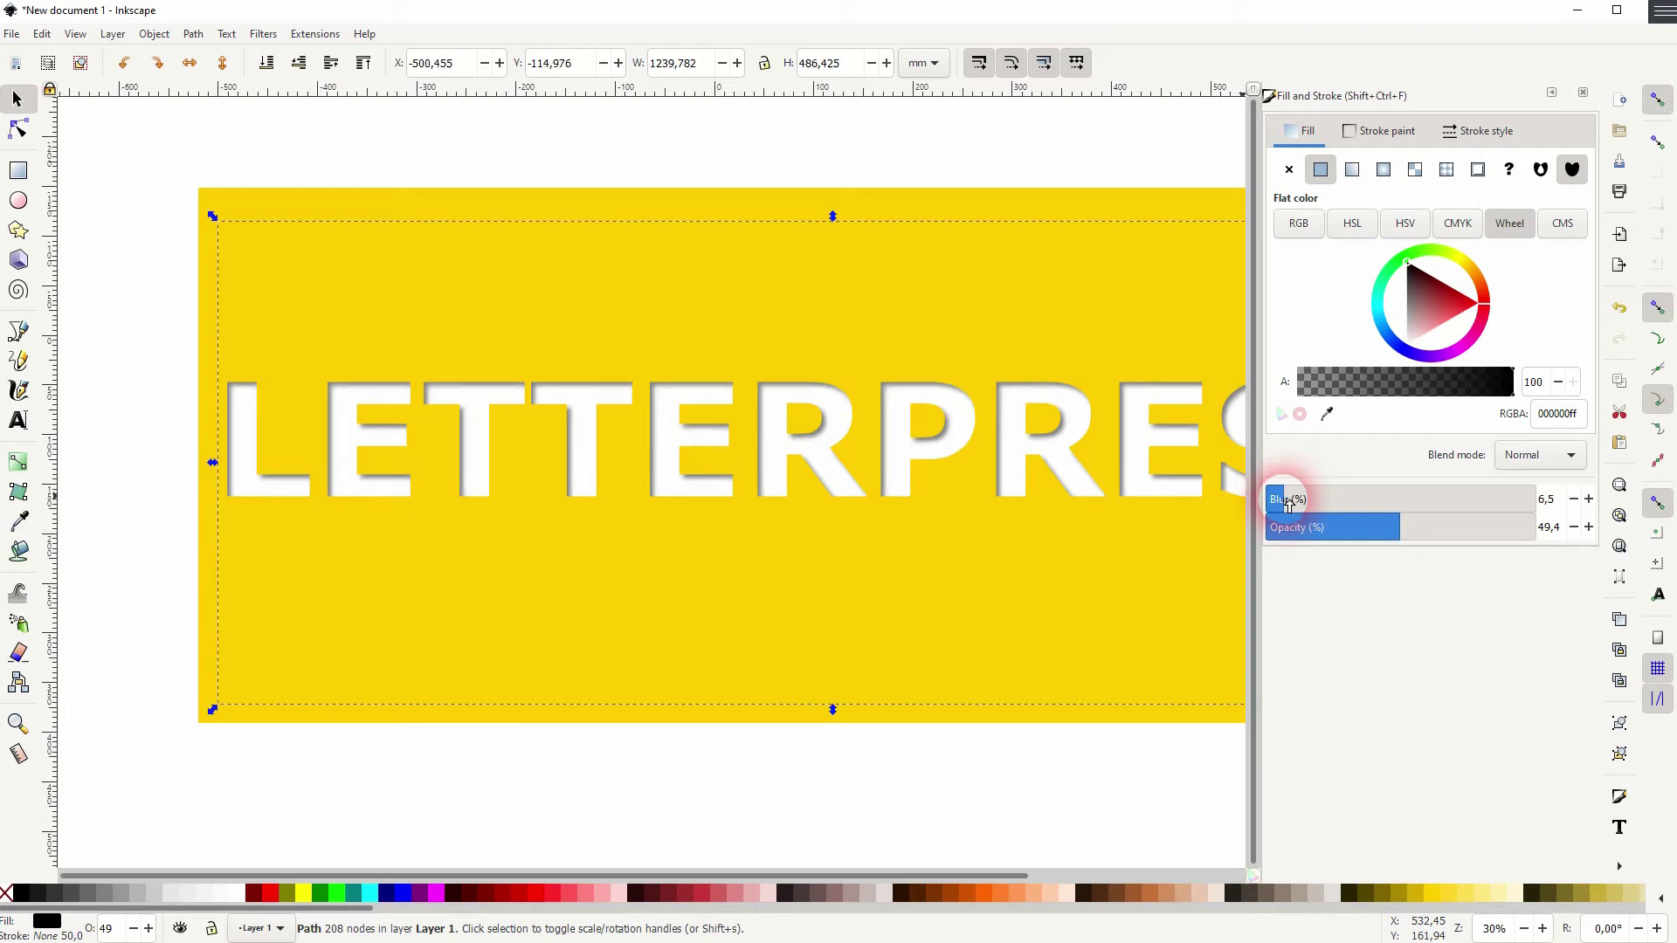
{"action": "left_click_drag", "start_coordinate": [1387, 536], "coordinate": [1370, 536]}
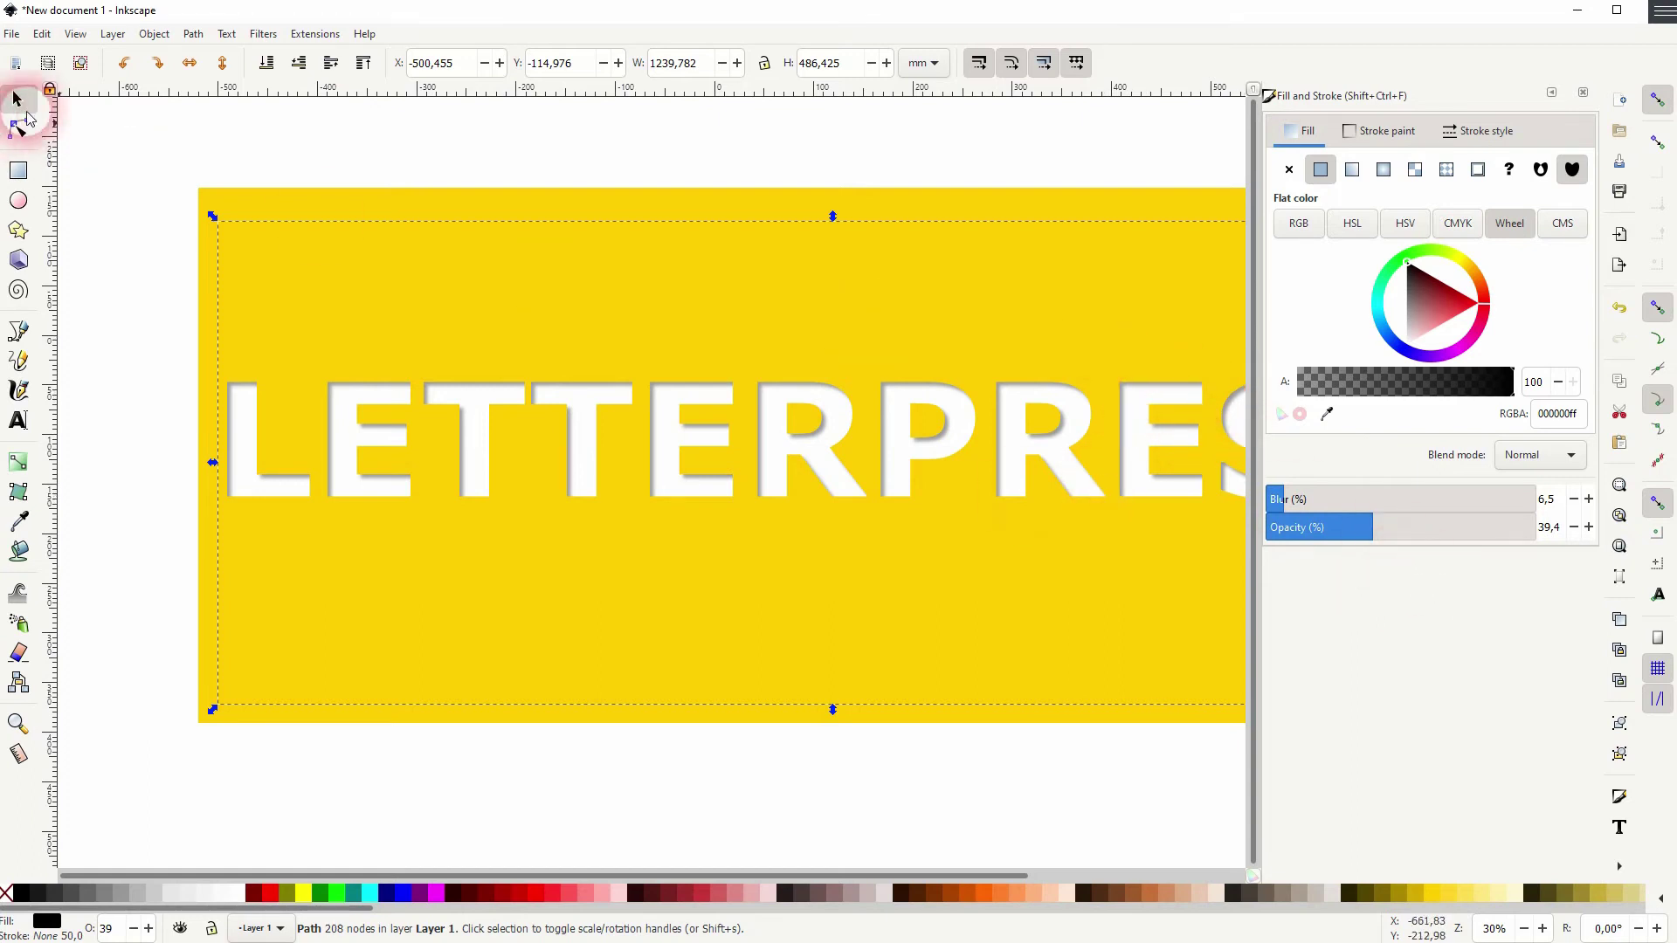
Step: Draw a rectangle across the LETTERPRESS lettering and set its opacity to 100
{"action": "left_click", "coordinate": [139, 219]}
{"action": "scroll", "coordinate": [140, 218], "scroll_direction": "down", "scroll_amount": 1}
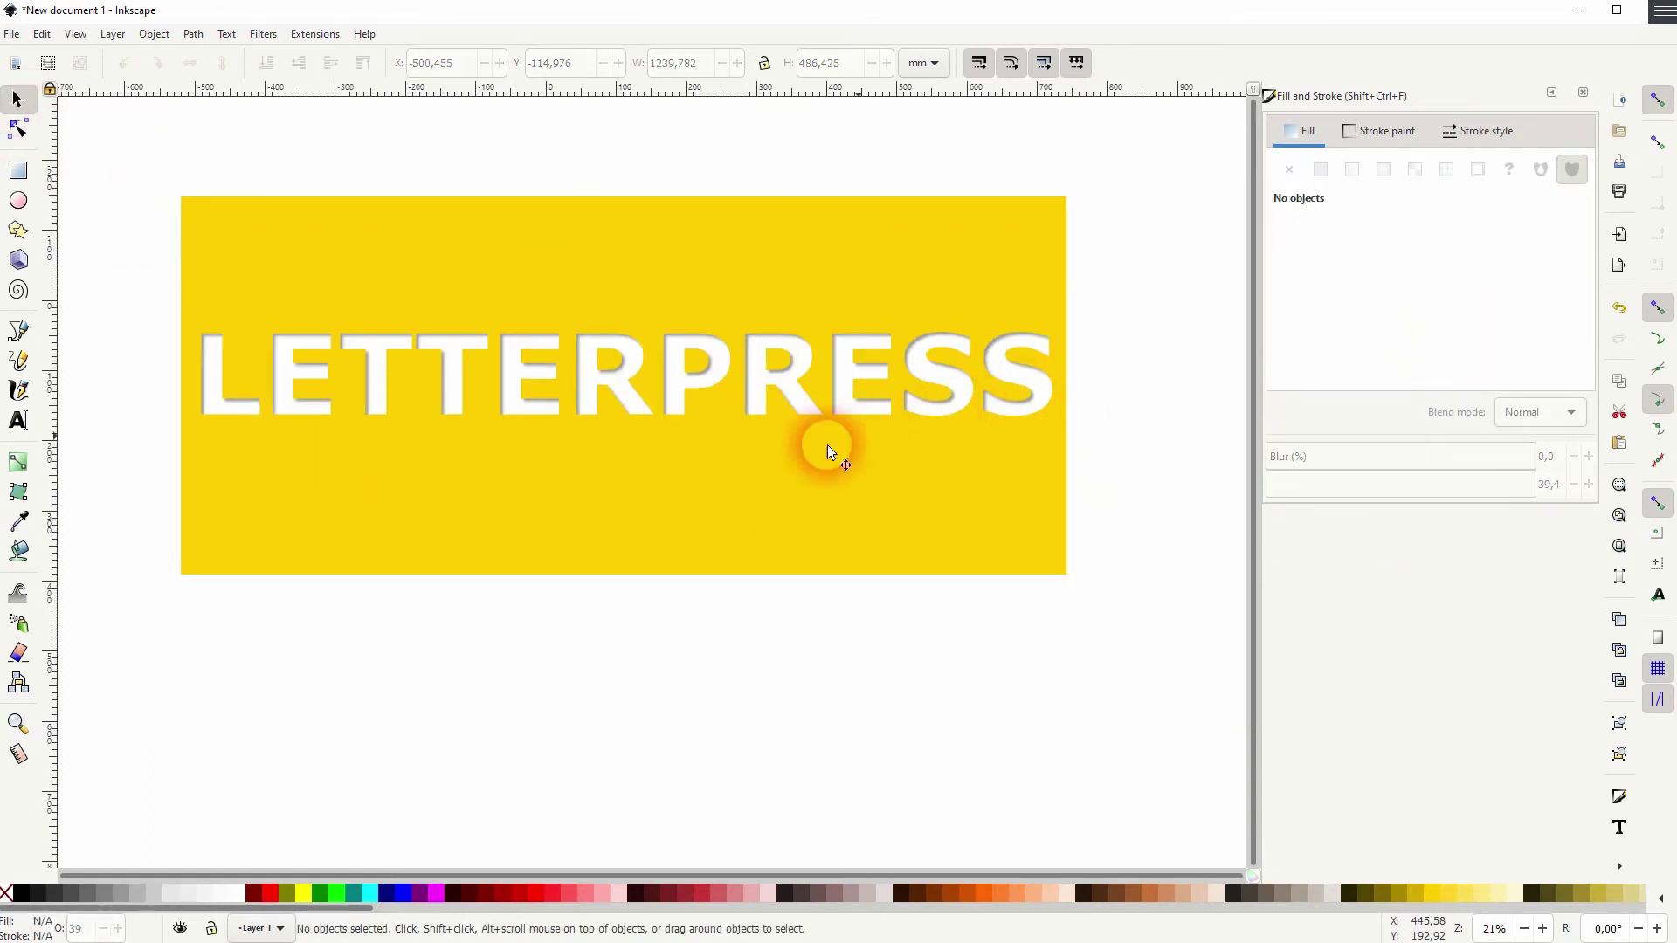
{"action": "left_click", "coordinate": [18, 171]}
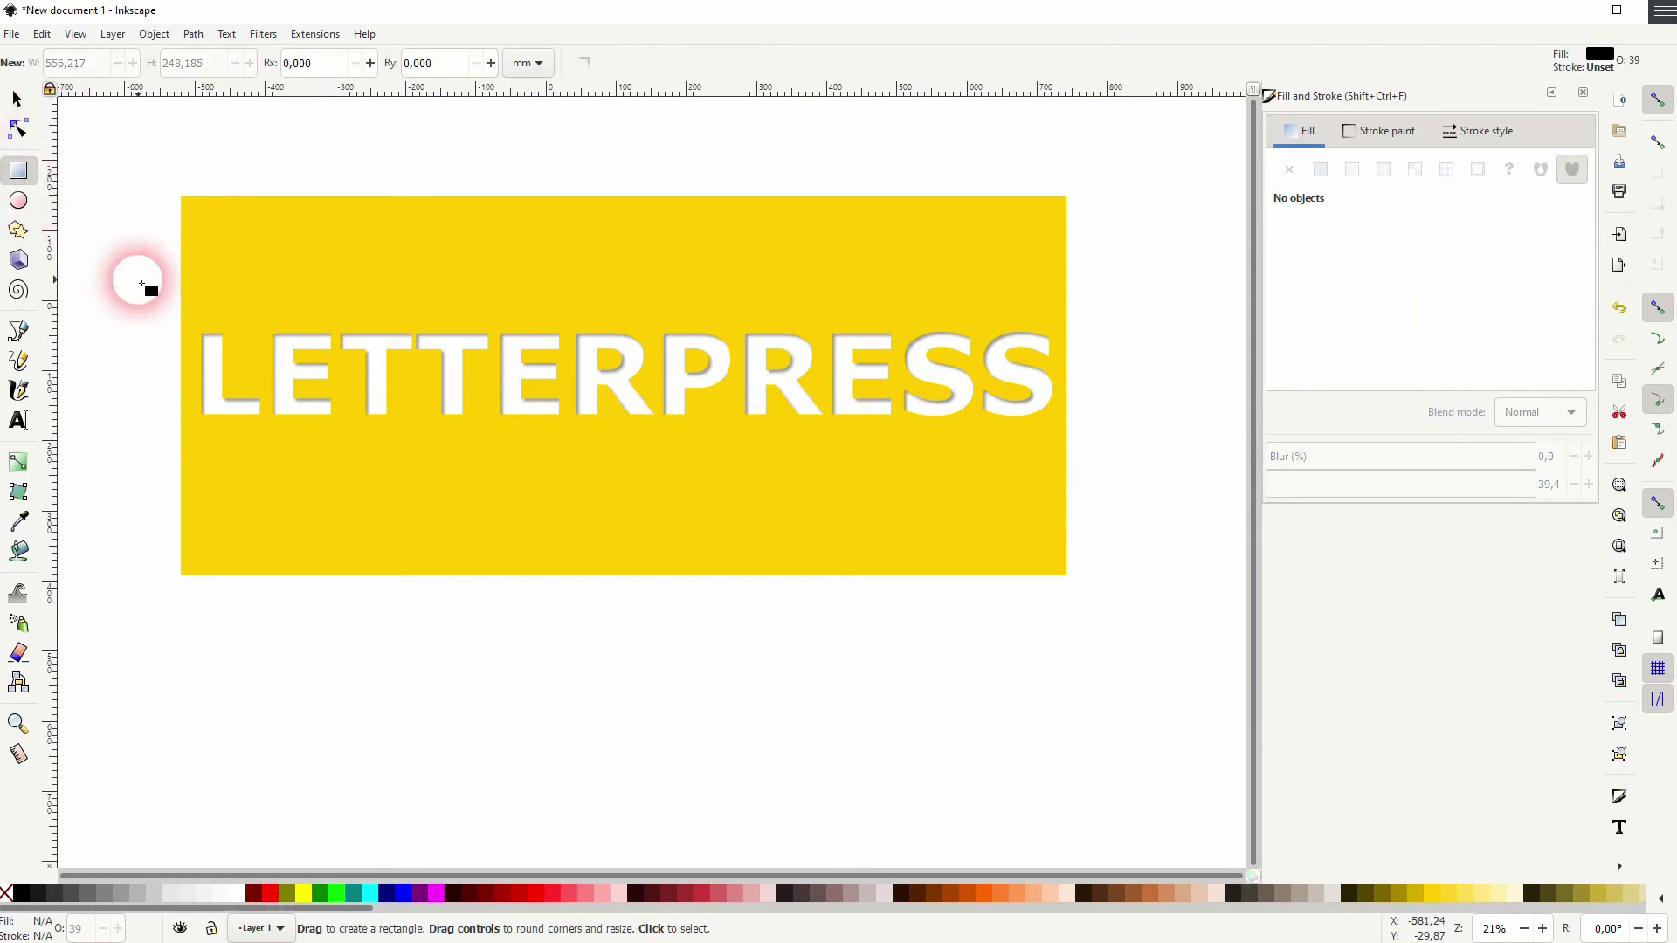
{"action": "left_click_drag", "start_coordinate": [133, 274], "coordinate": [1138, 464]}
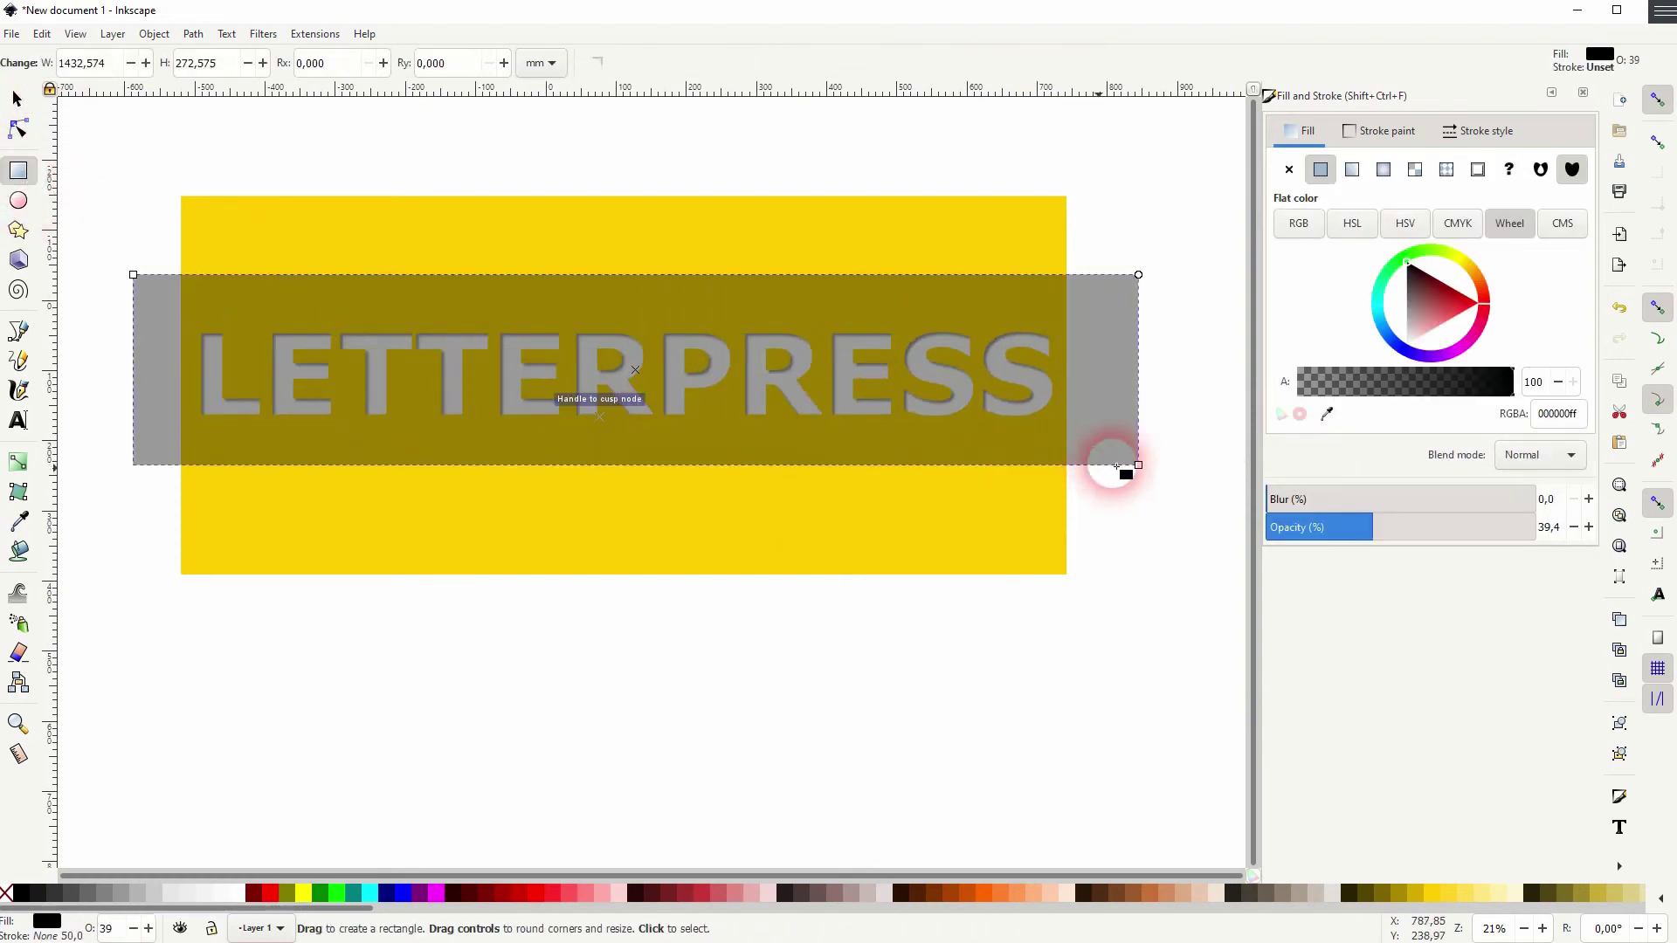
{"action": "left_click_drag", "start_coordinate": [1388, 535], "coordinate": [1601, 534]}
Step: Lower the rectangle to the bottom, fill it #AA8800, and trim its sides to the panel width
{"action": "left_click", "coordinate": [16, 103]}
{"action": "left_click", "coordinate": [617, 387]}
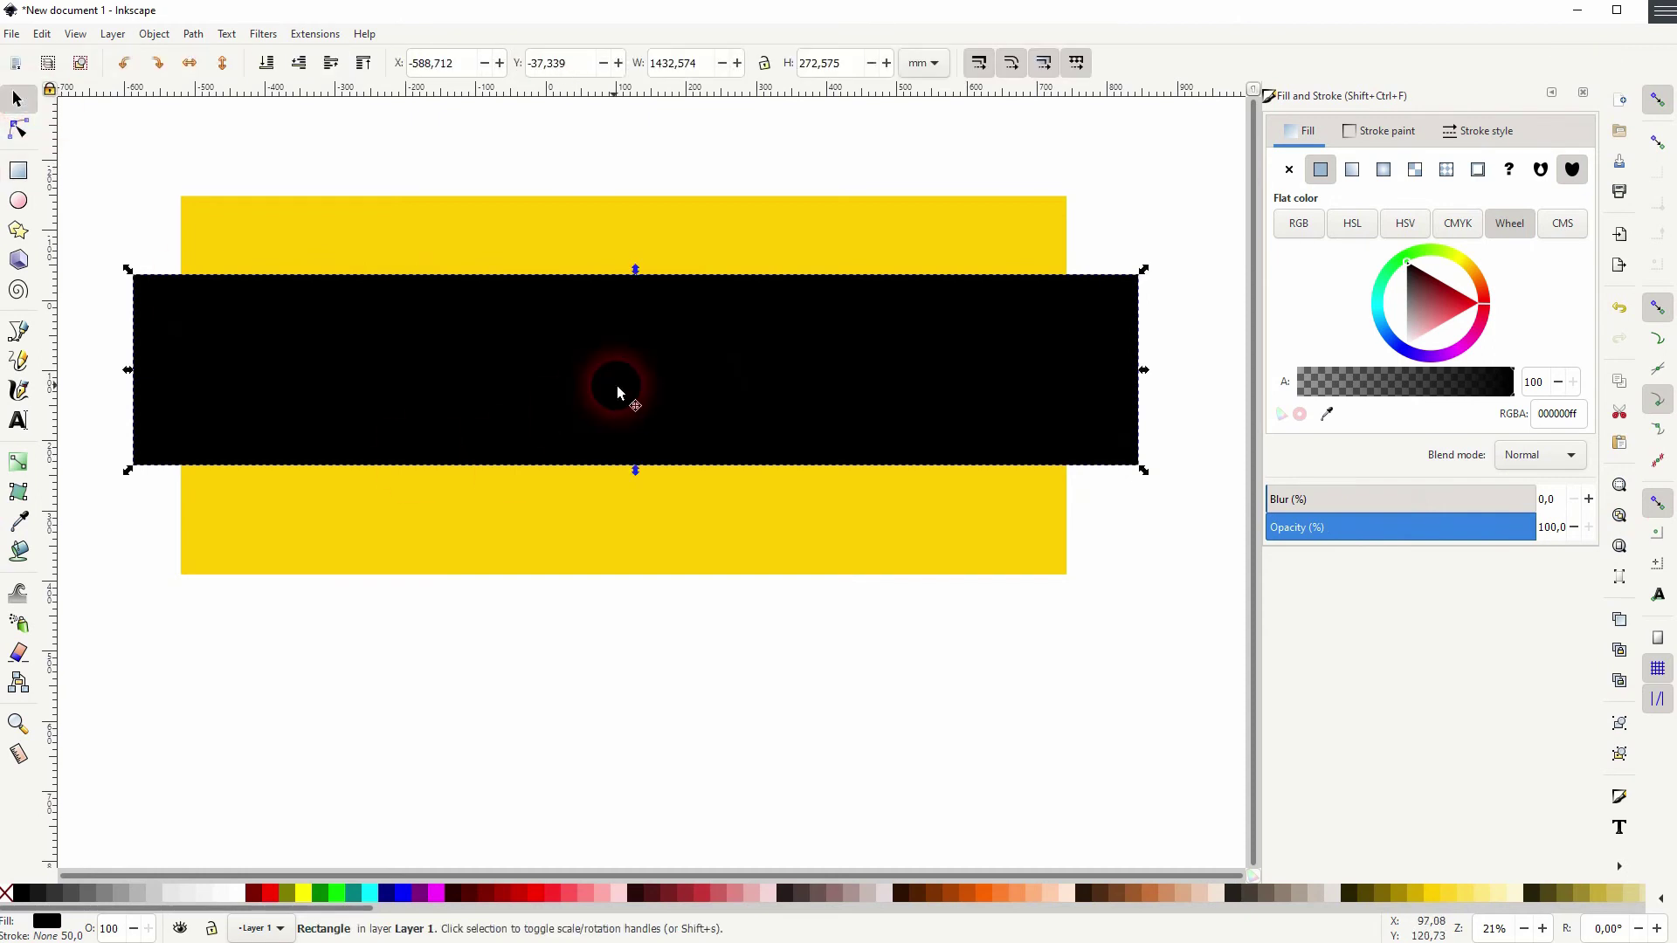
{"action": "left_click", "coordinate": [266, 63]}
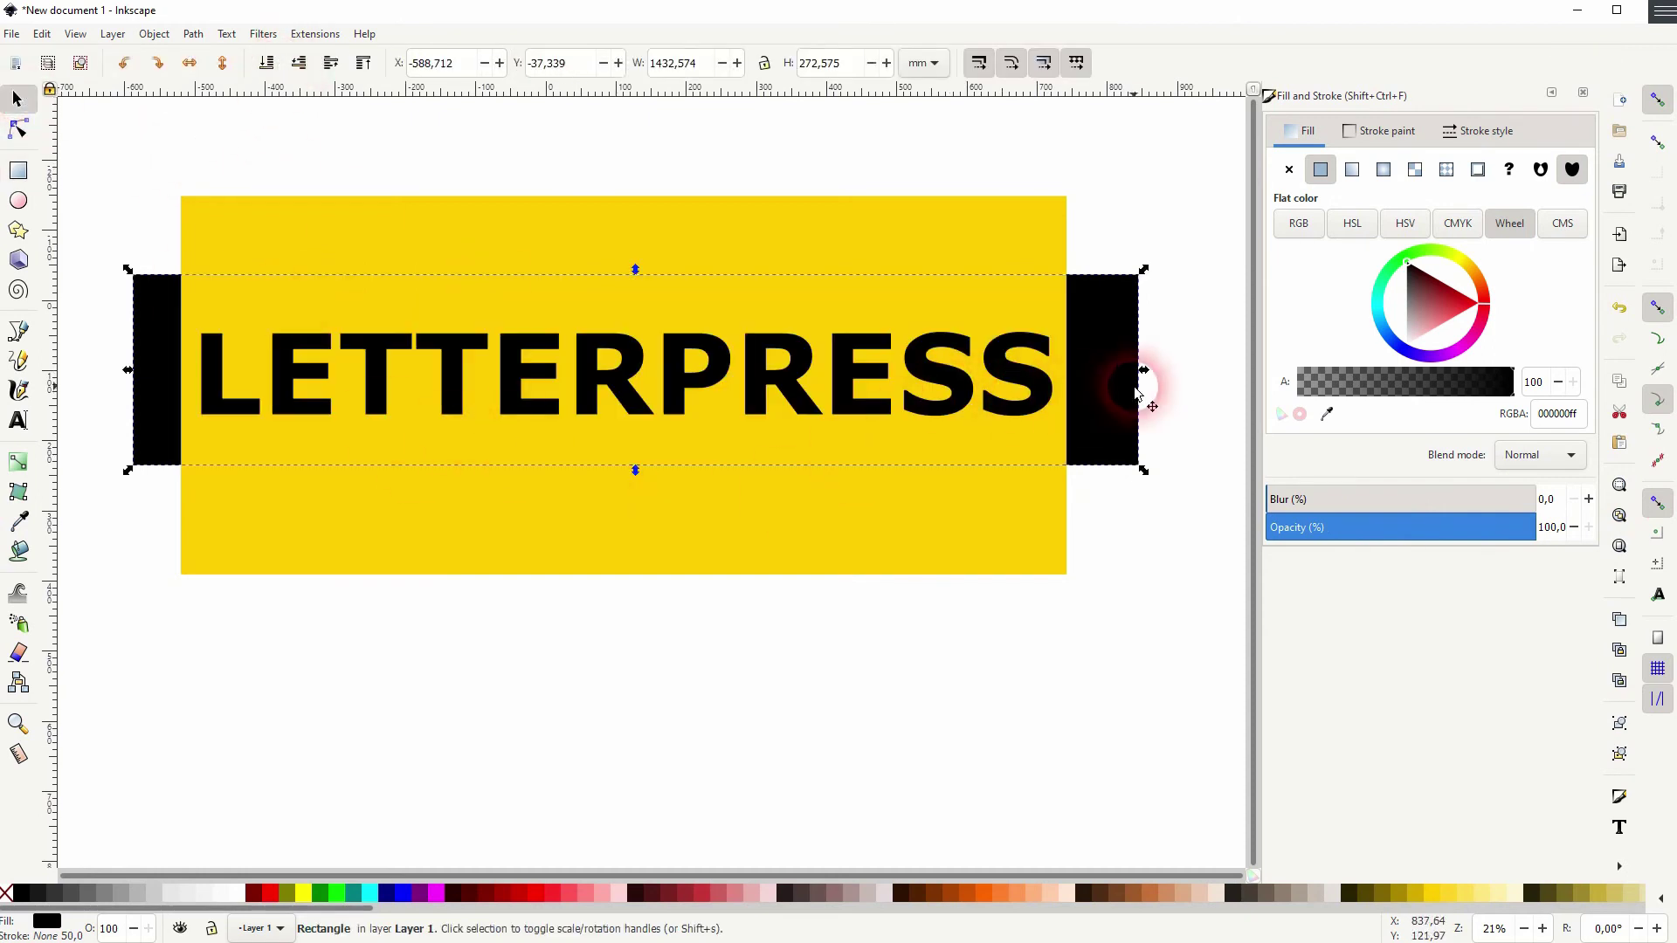
{"action": "left_click", "coordinate": [1403, 893]}
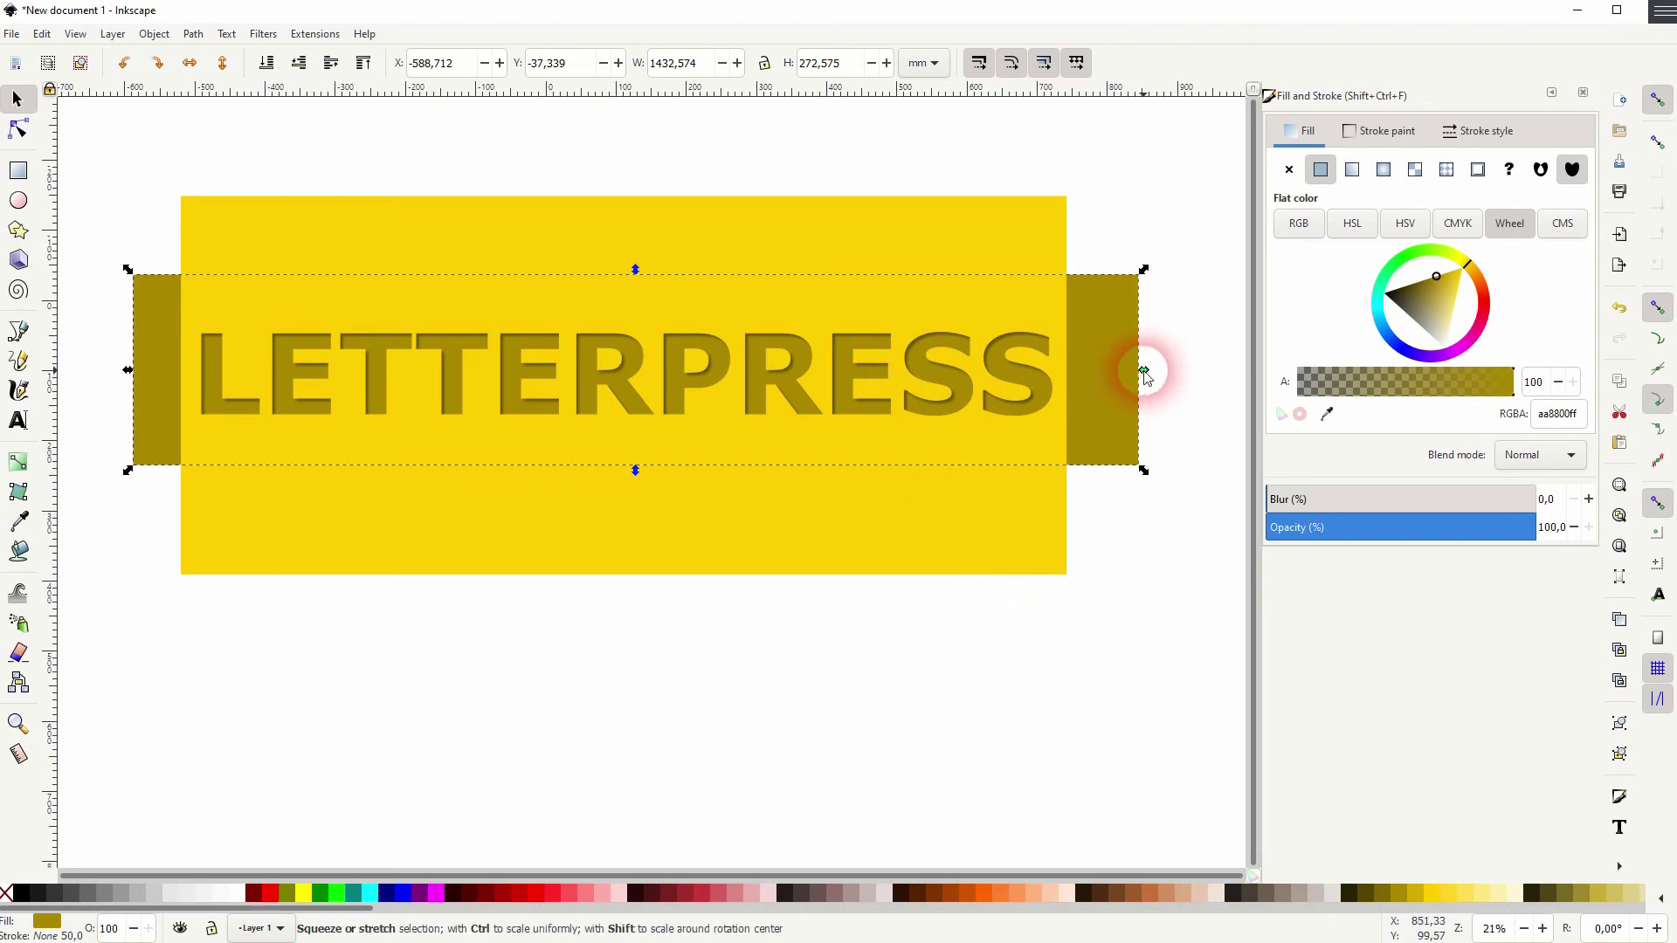
{"action": "left_click_drag", "start_coordinate": [1144, 370], "coordinate": [1063, 374]}
{"action": "left_click_drag", "start_coordinate": [131, 370], "coordinate": [203, 370]}
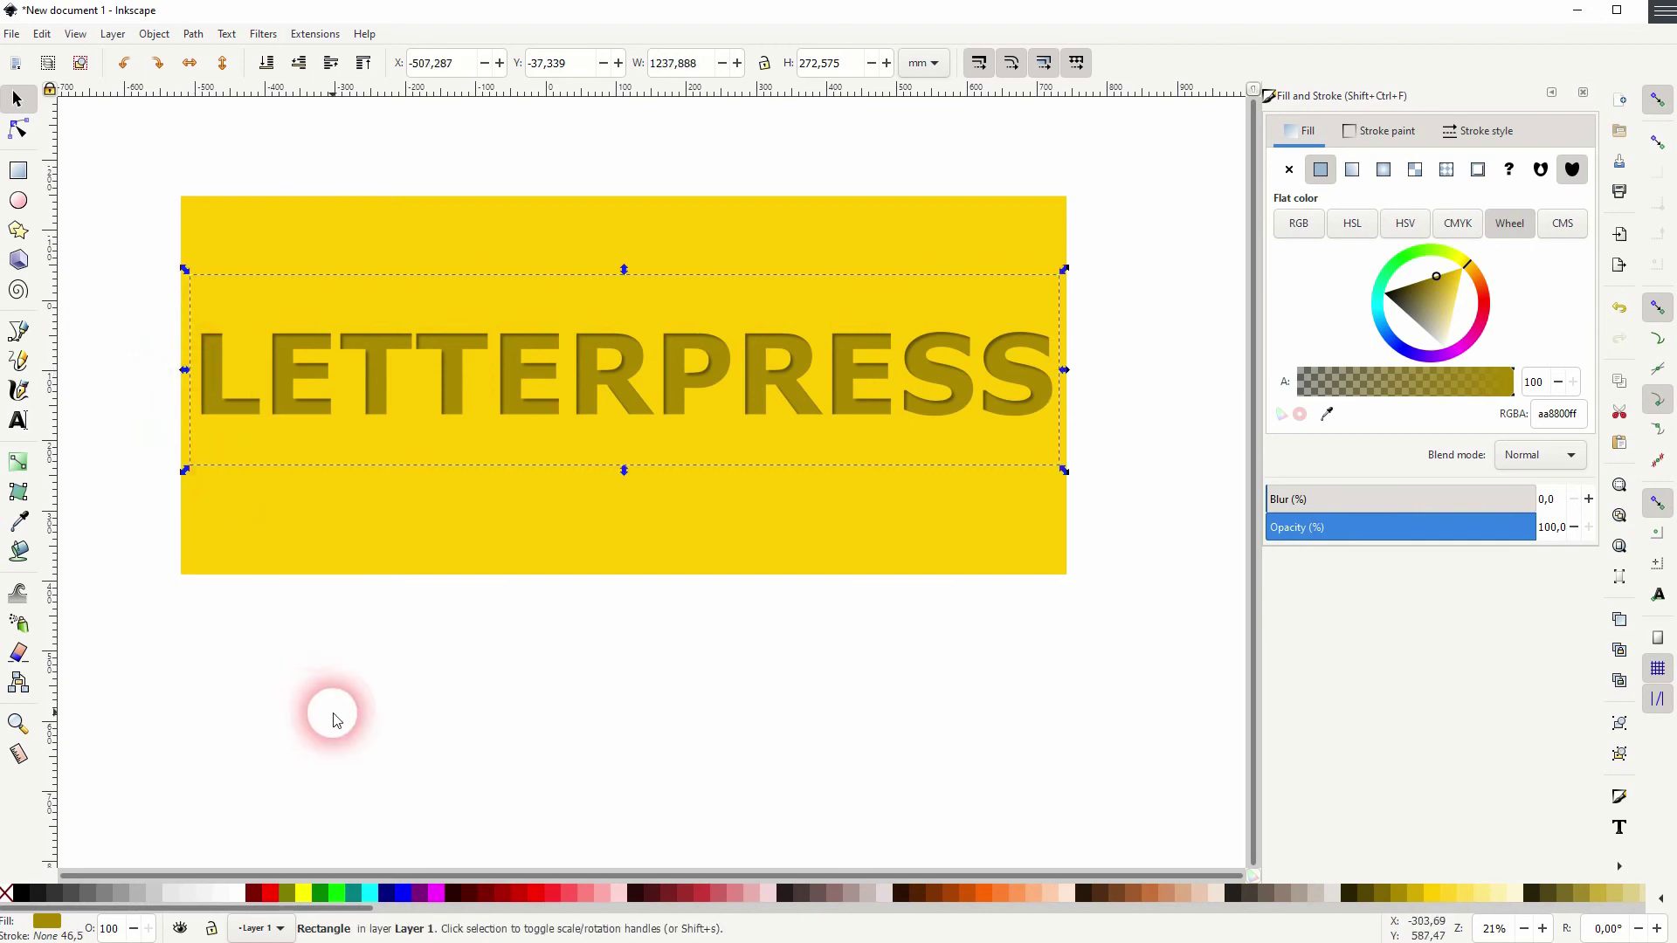
Step: Recolour the rectangle behind the letters to #D4AA00, then to bright yellow
{"action": "left_click", "coordinate": [337, 718]}
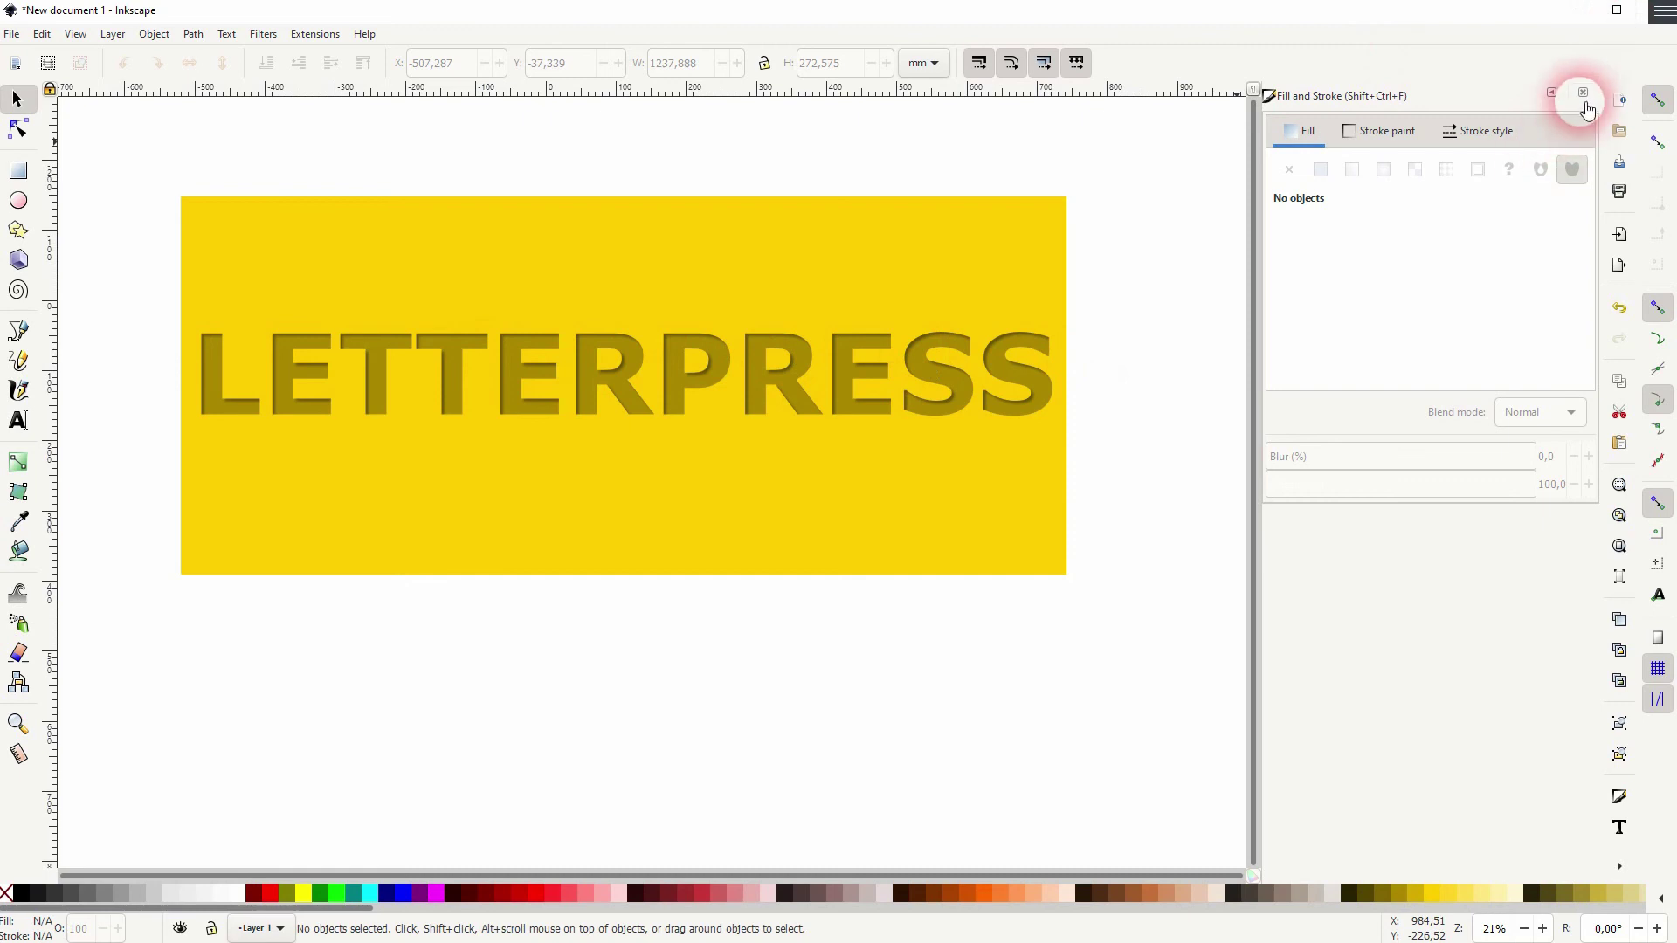
{"action": "left_click", "coordinate": [1583, 93]}
{"action": "scroll", "coordinate": [498, 398], "scroll_direction": "up", "scroll_amount": 2, "text": "ctrl"}
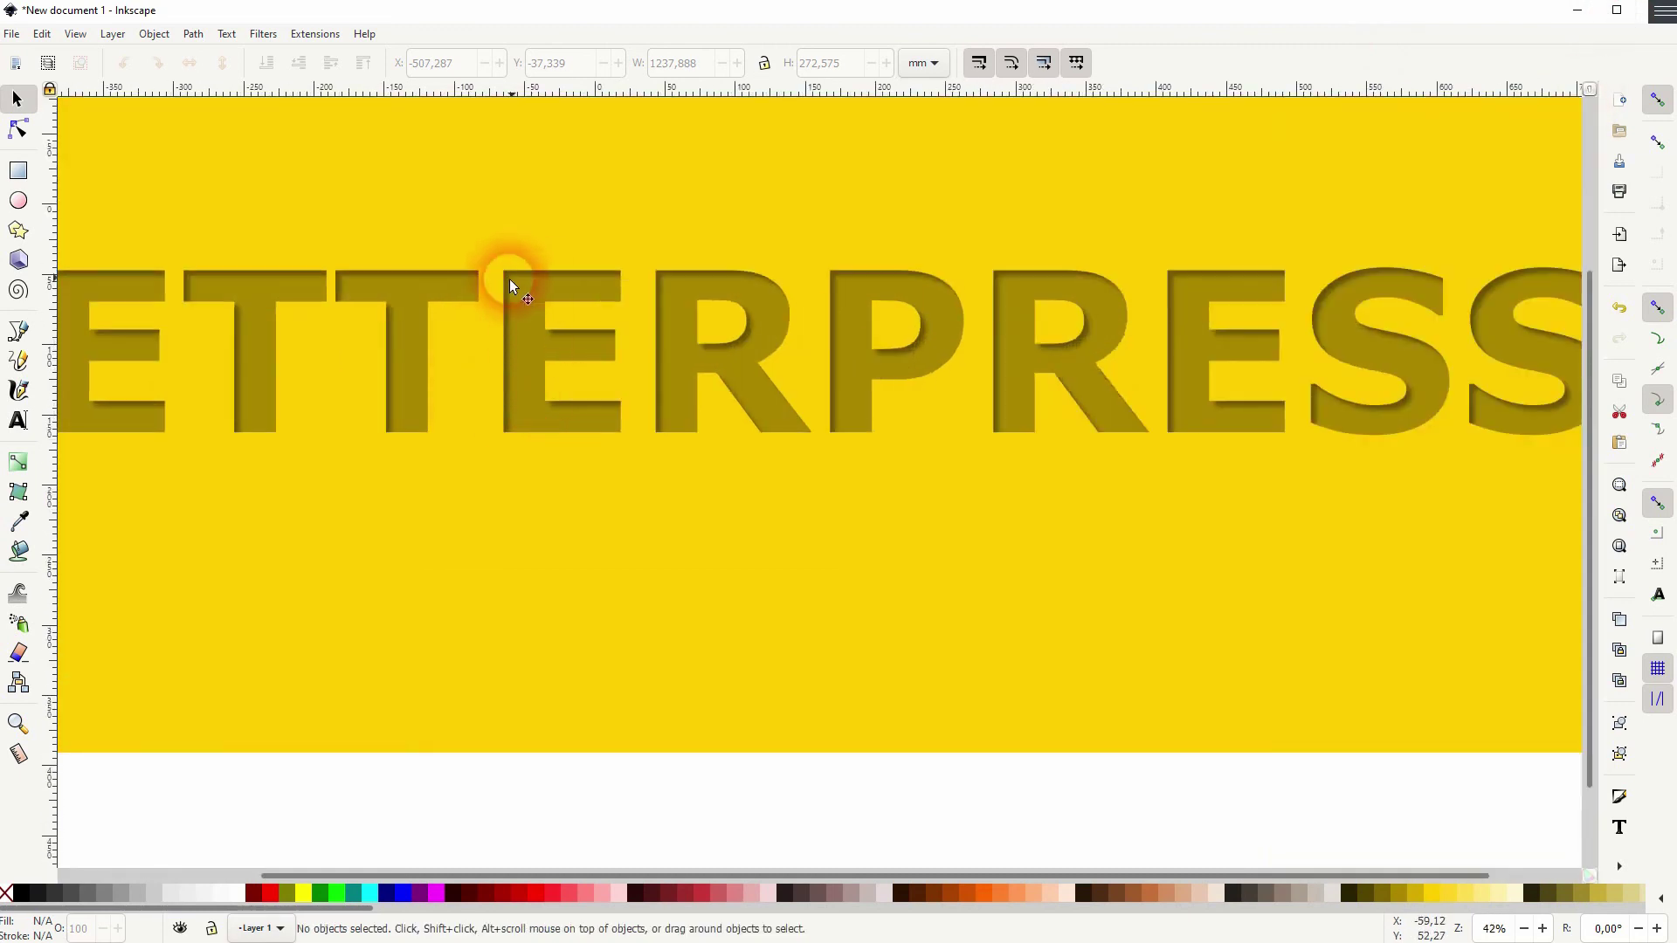
{"action": "left_click", "coordinate": [525, 345]}
{"action": "left_click", "coordinate": [1408, 900]}
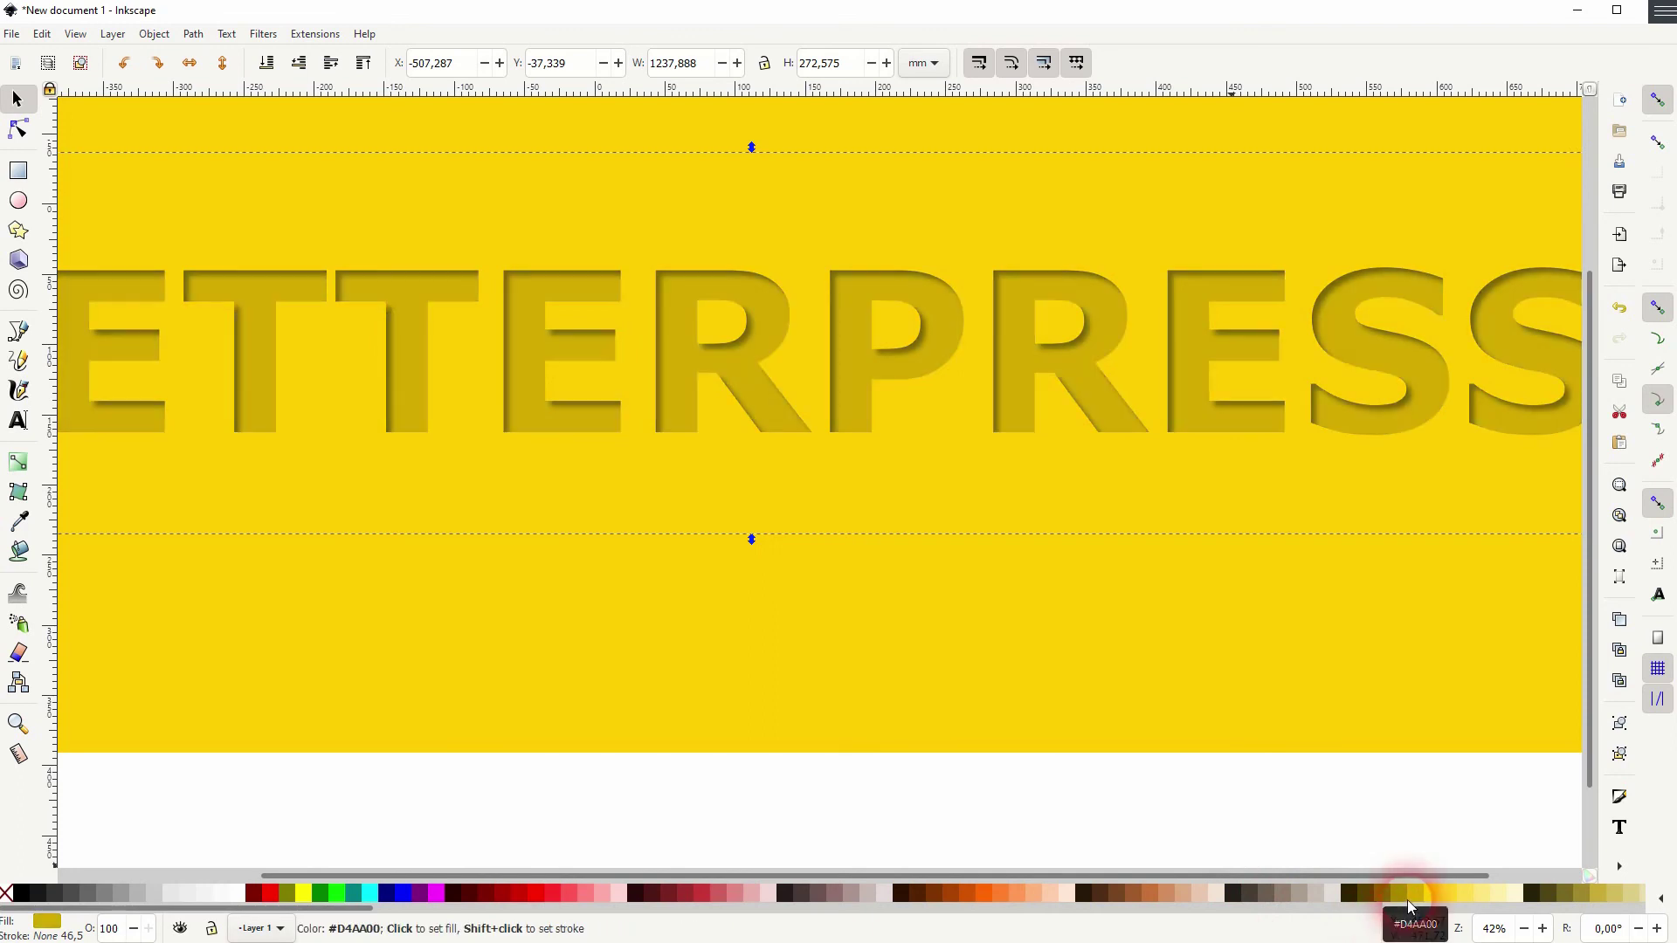
{"action": "left_click", "coordinate": [1429, 897]}
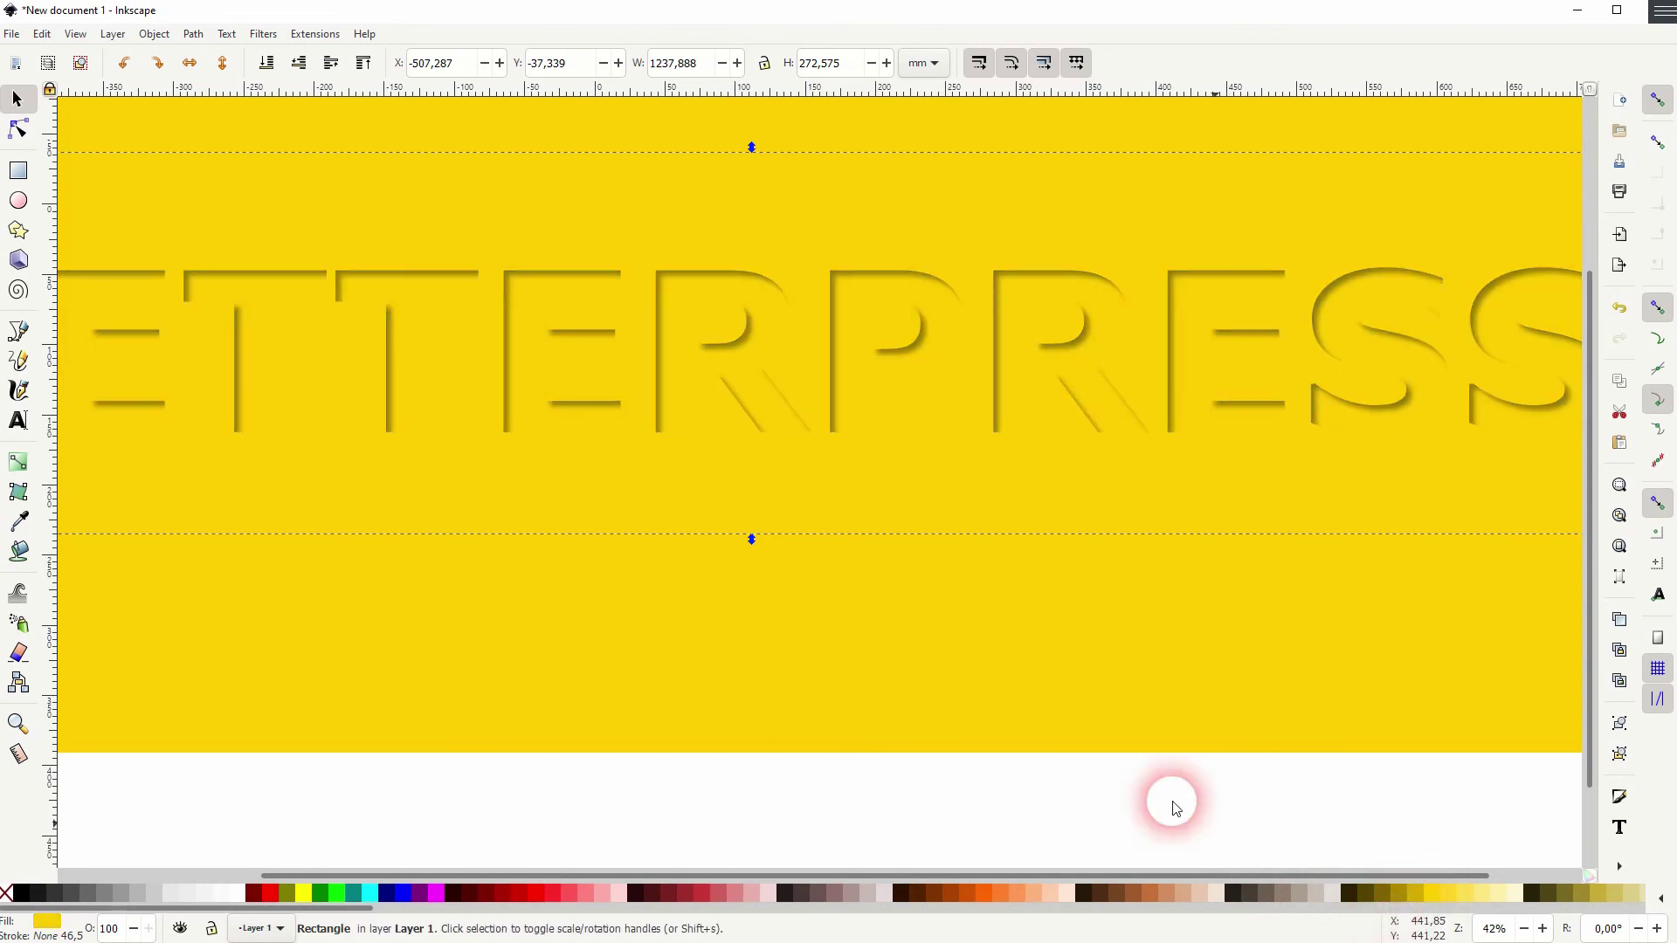
Step: Try lighter yellows and #FFE680 on the background panel, ending with dark olive #AA8800
{"action": "left_click", "coordinate": [1050, 674], "text": "alt"}
{"action": "left_click", "coordinate": [1469, 897]}
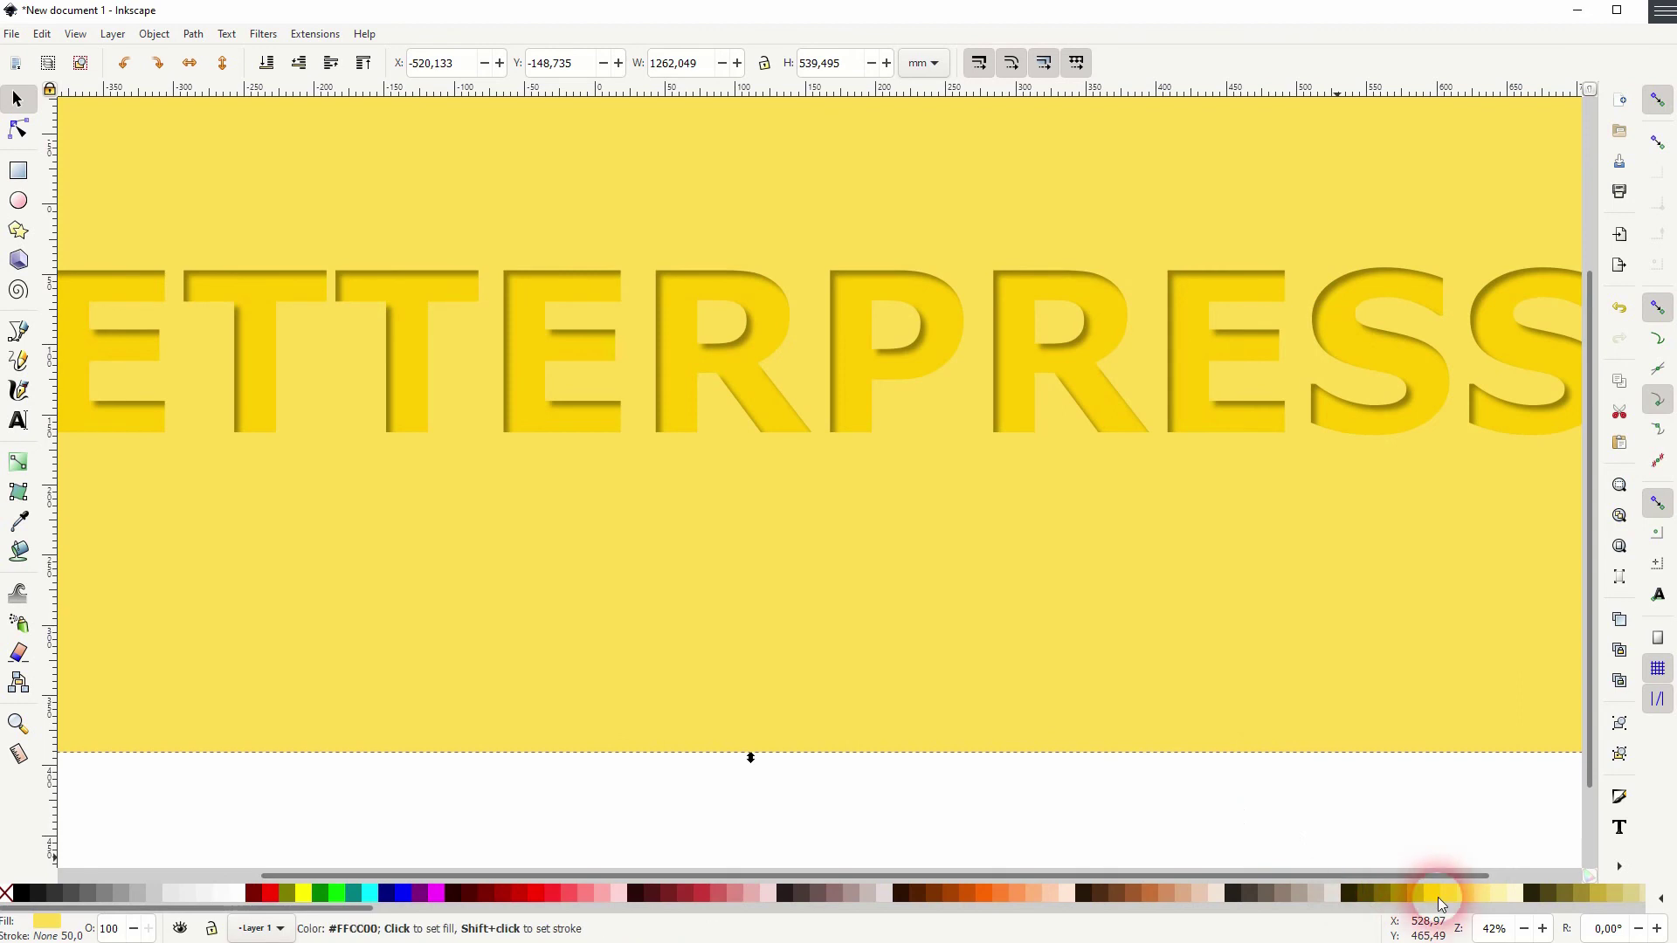
{"action": "left_click", "coordinate": [1503, 889]}
{"action": "scroll", "coordinate": [1057, 588], "scroll_direction": "down", "scroll_amount": 2}
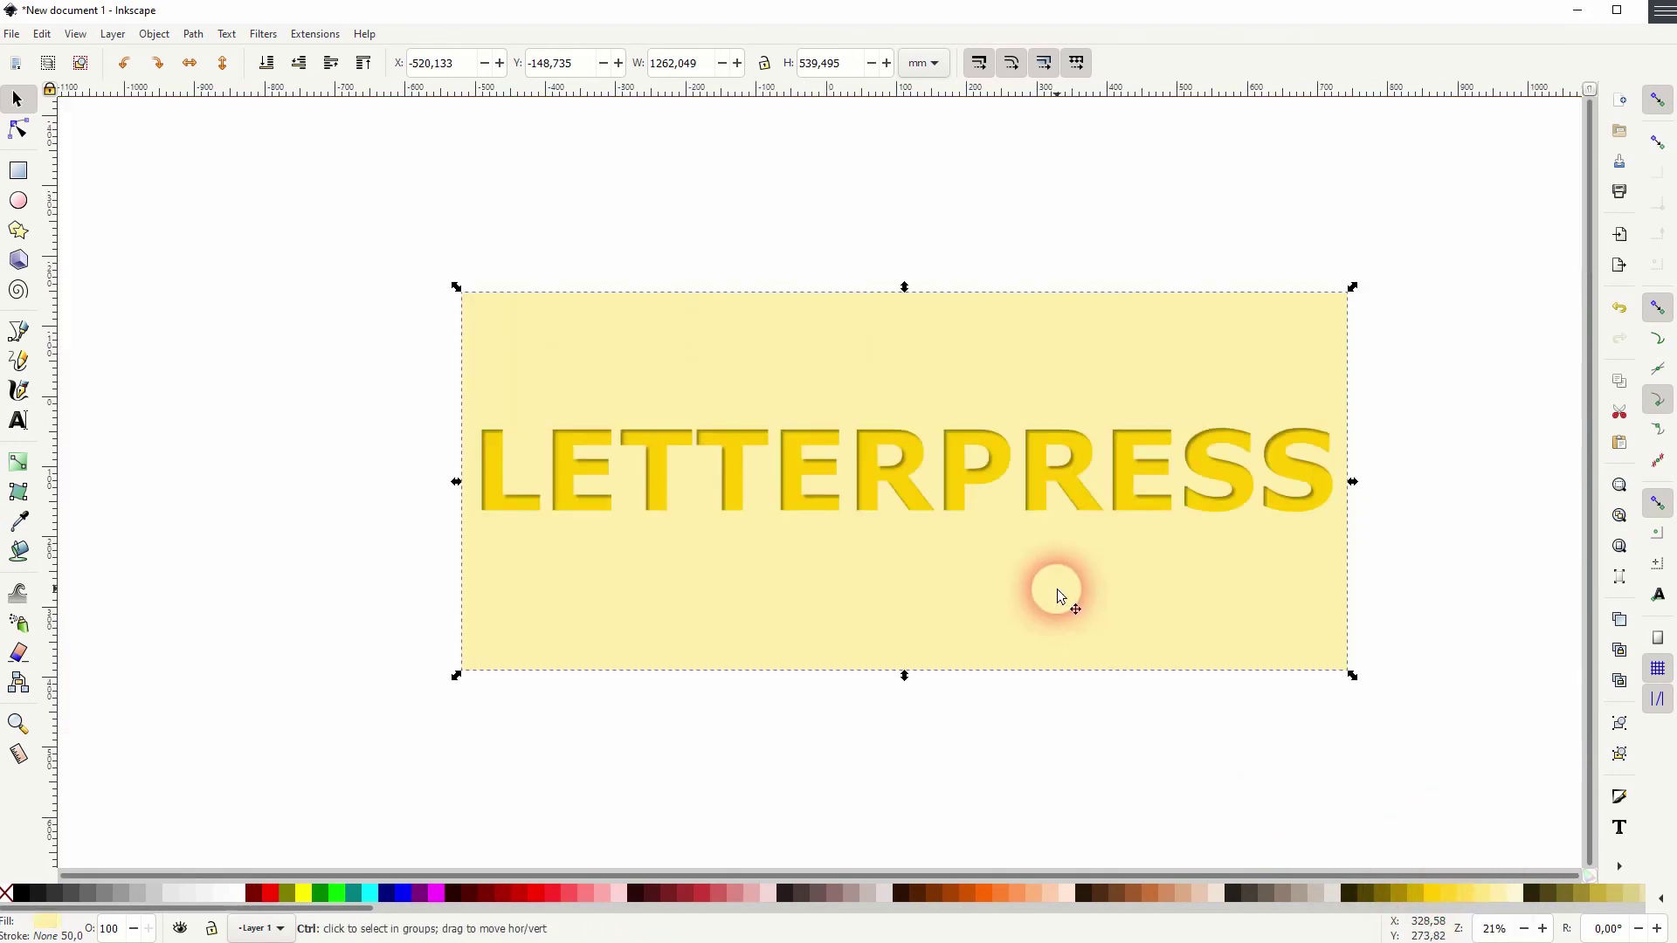
{"action": "scroll", "coordinate": [1046, 584], "scroll_direction": "up", "scroll_amount": 1}
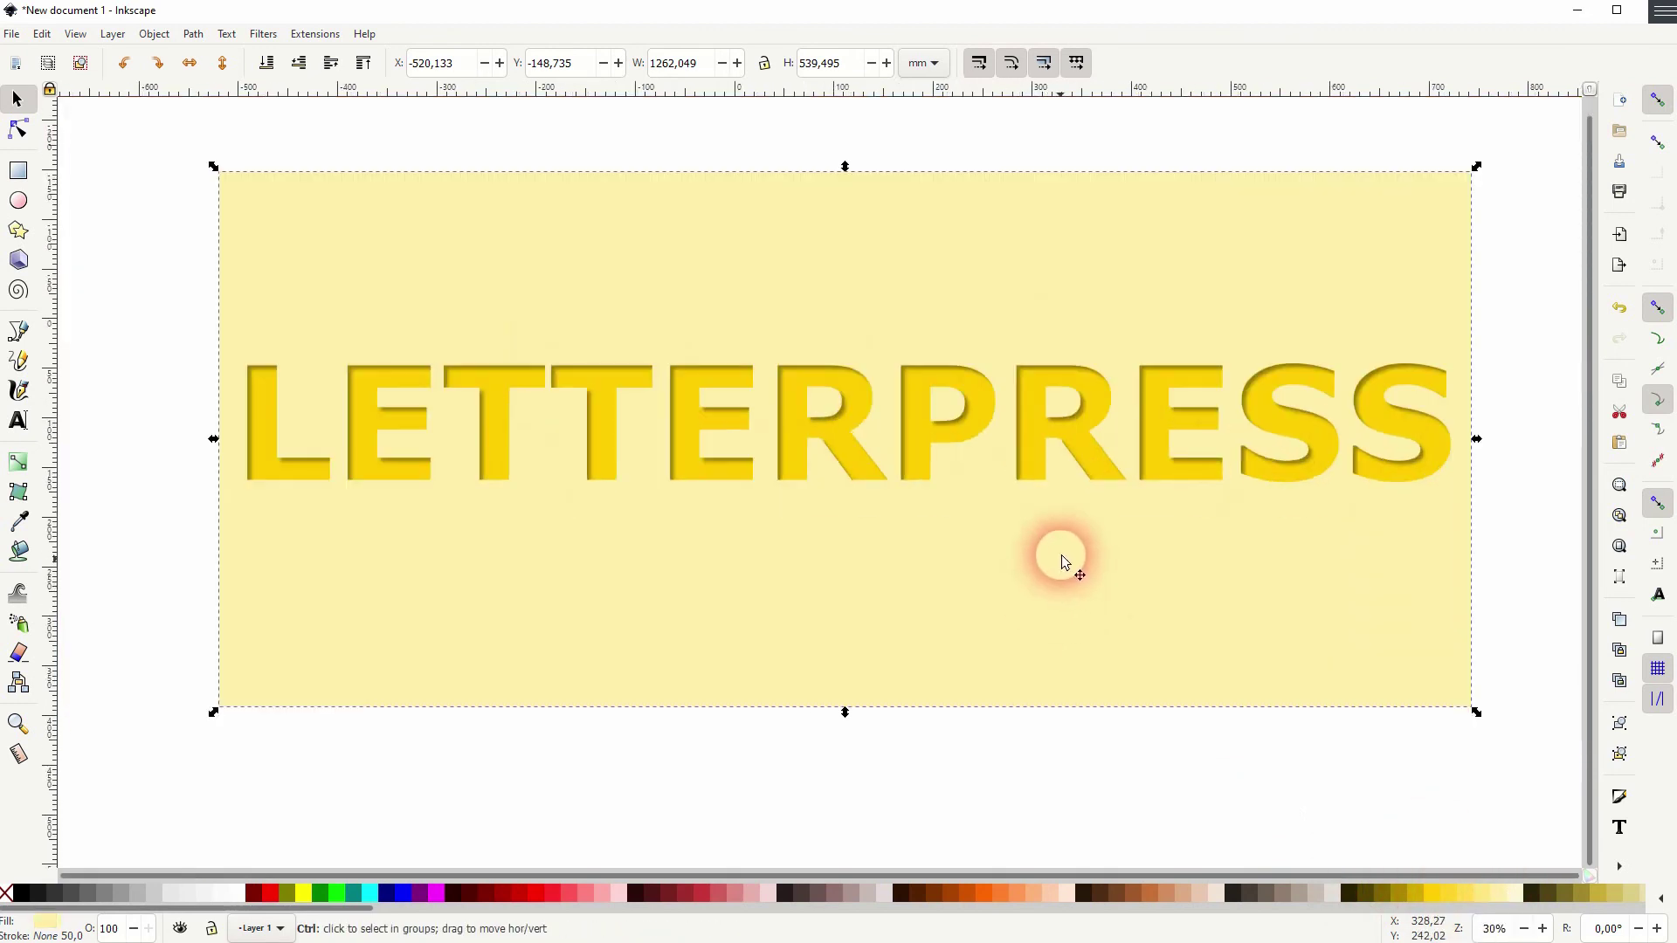
{"action": "left_click", "coordinate": [1479, 894]}
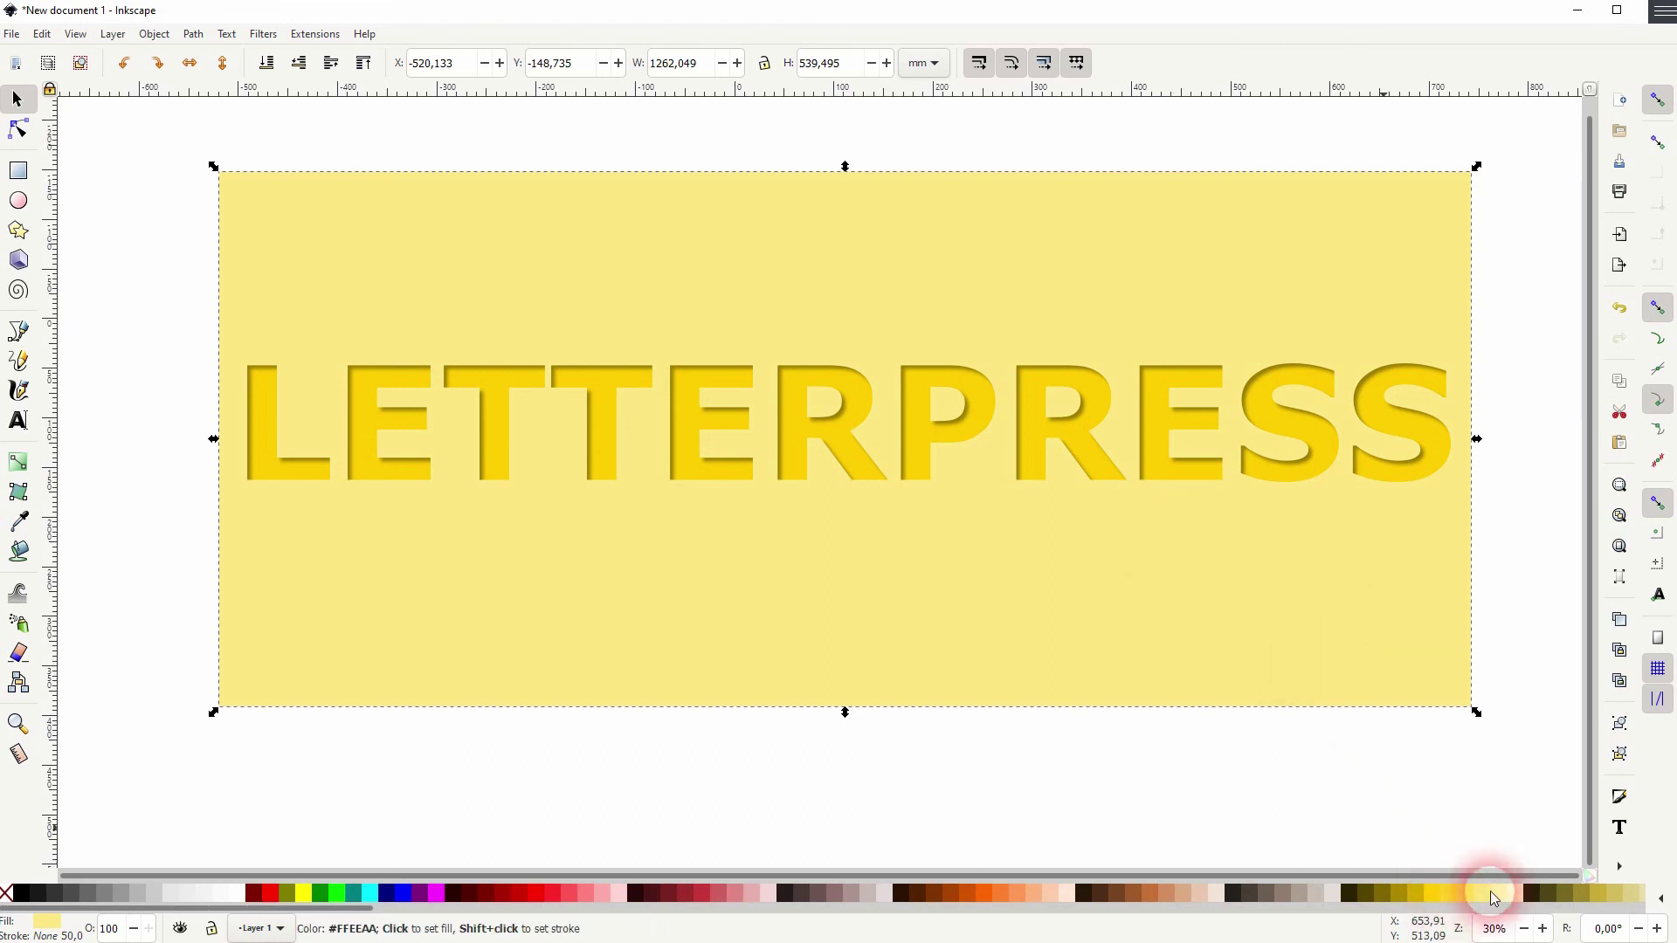
{"action": "left_click", "coordinate": [1396, 894]}
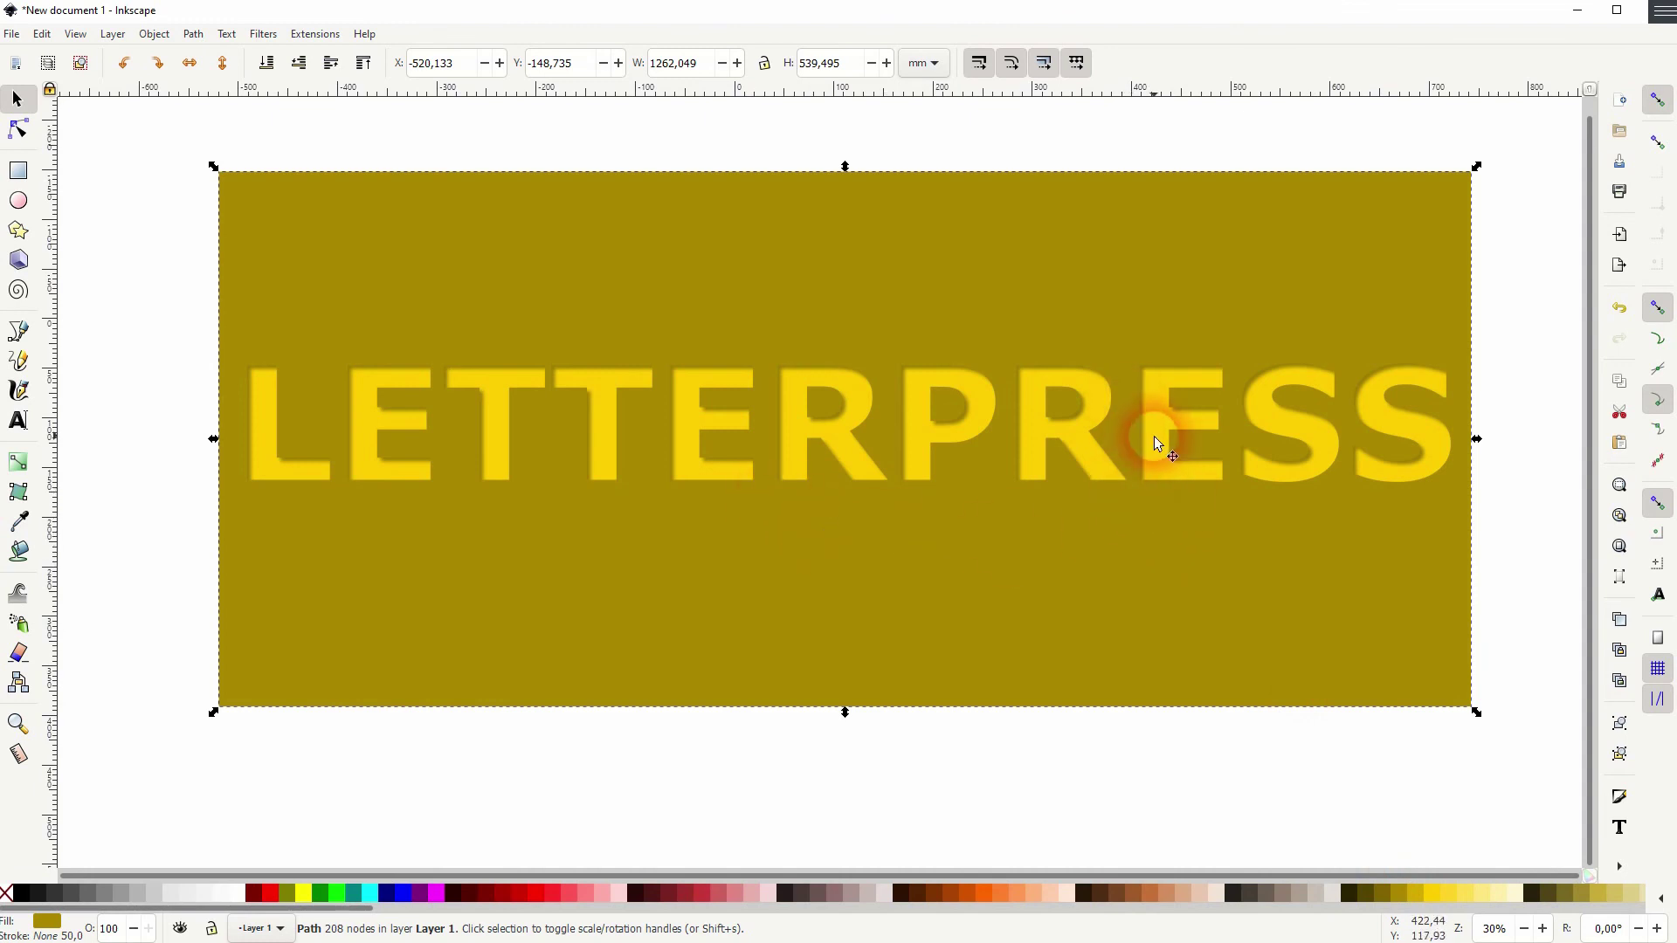
Step: Set the panel back to bright yellow and fill the letter rectangle #D4AA00
{"action": "left_click", "coordinate": [1449, 892]}
{"action": "left_click", "coordinate": [1031, 423]}
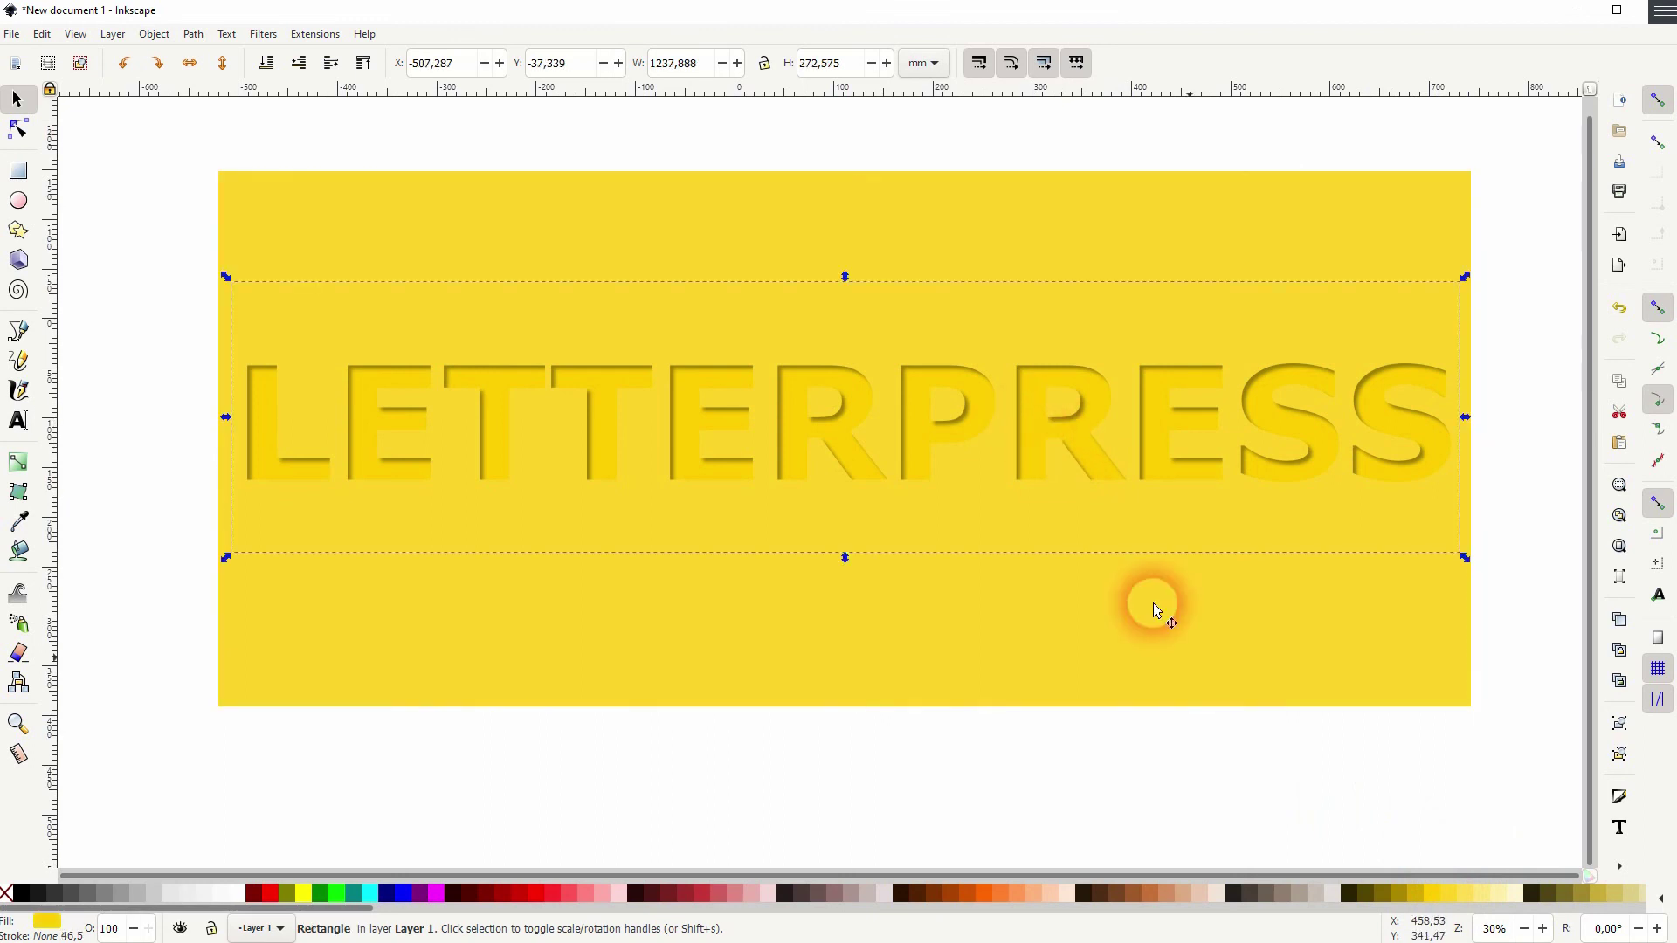
{"action": "left_click", "coordinate": [1417, 896]}
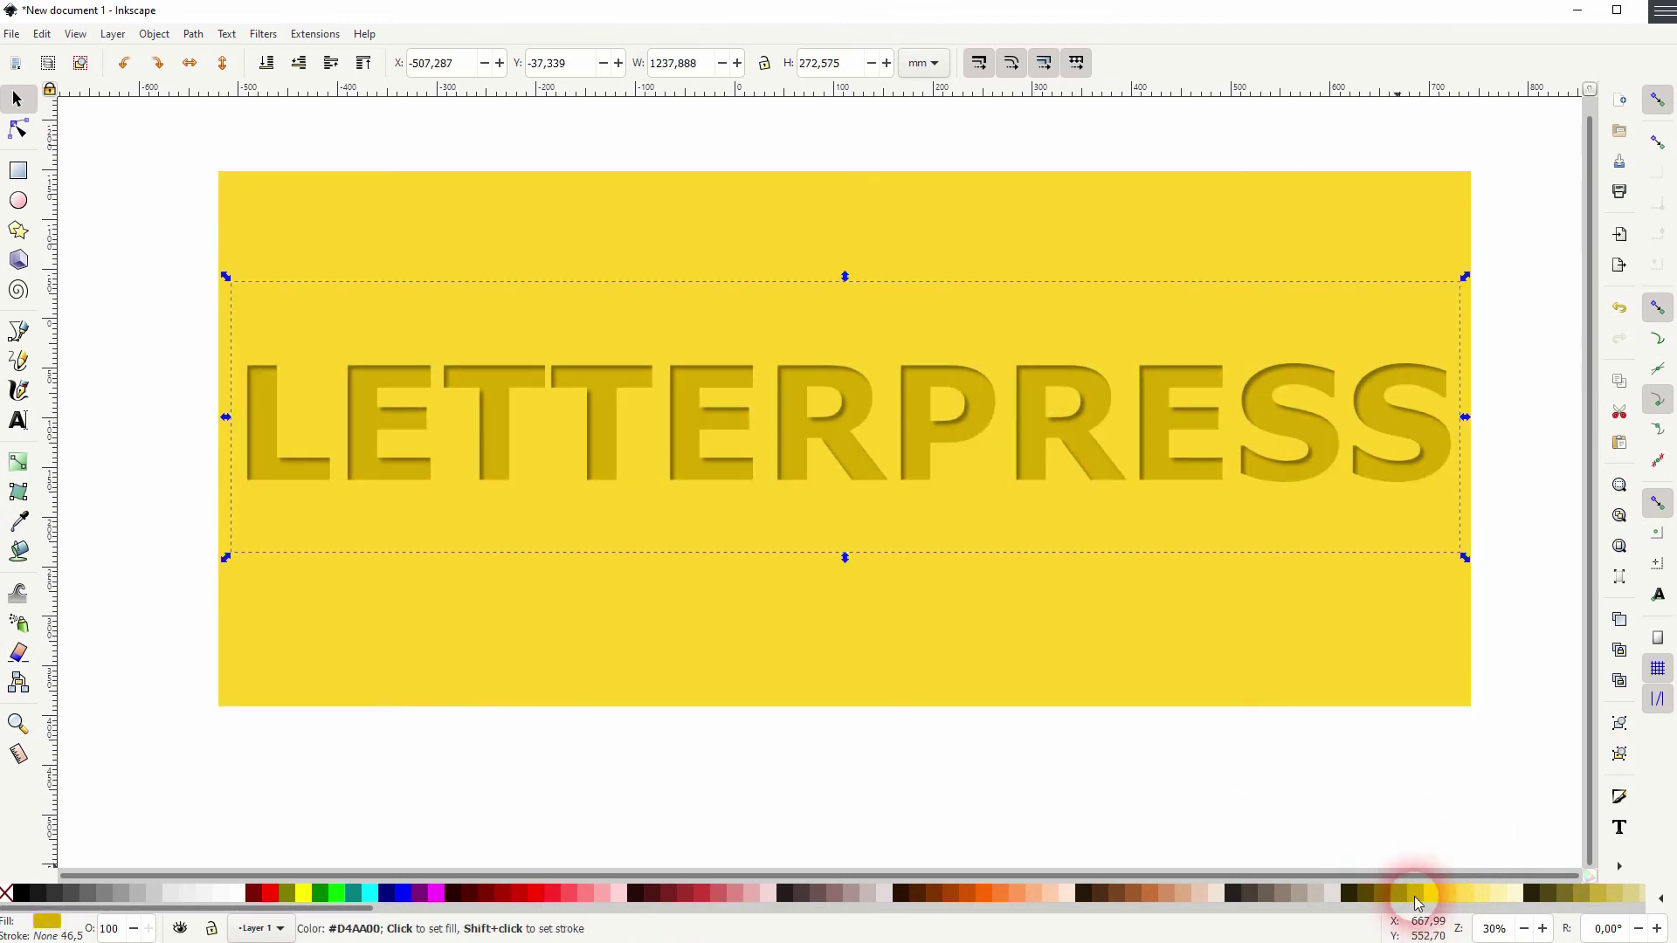
{"action": "left_click", "coordinate": [1168, 786]}
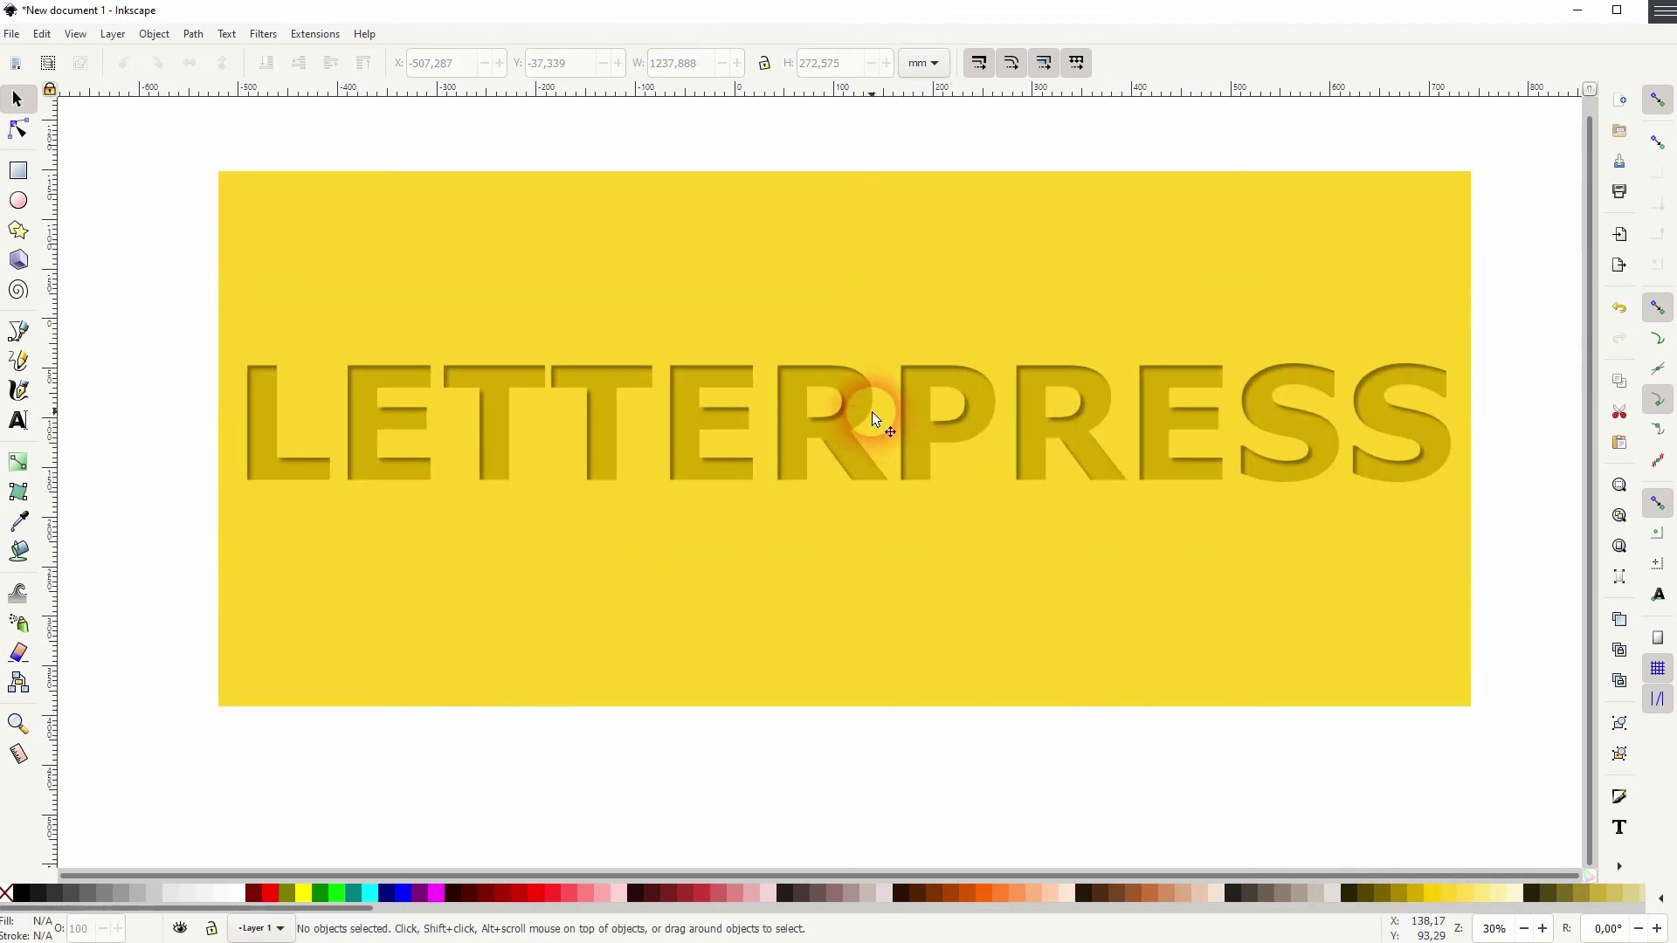